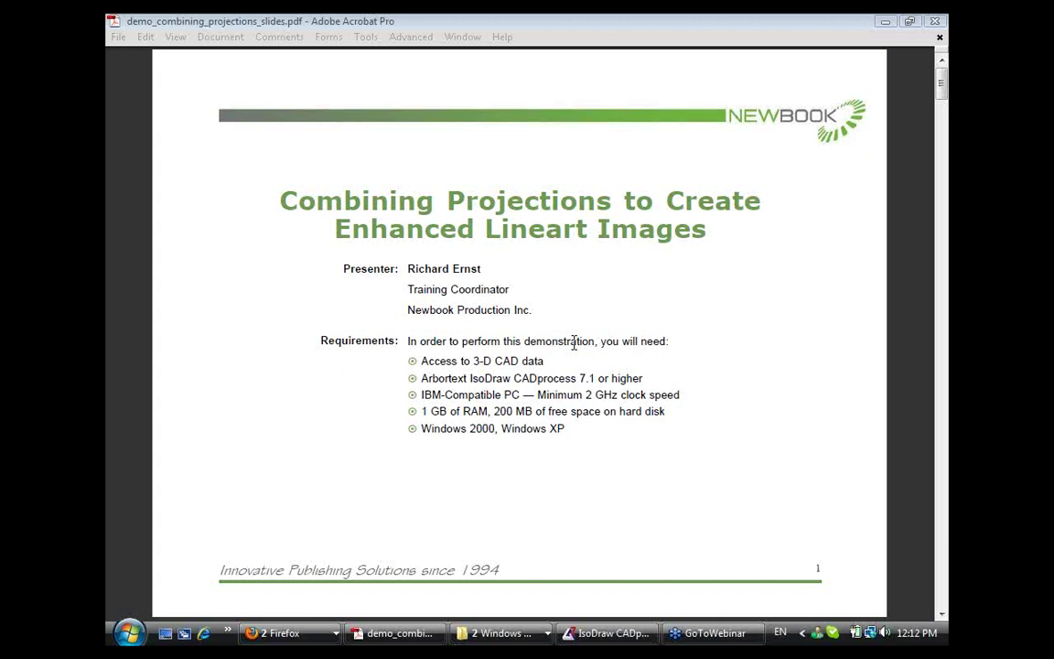
Bring the slides PDF forward and scroll from the title slide down to page 4, Agenda
click(575, 343)
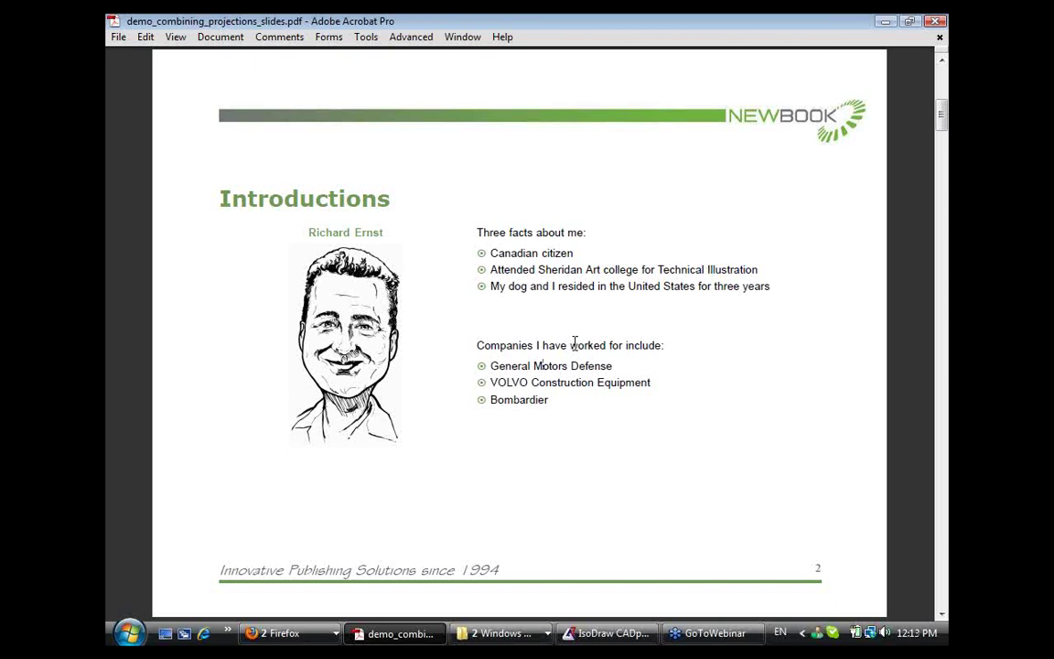
scroll(574, 344, down, 3)
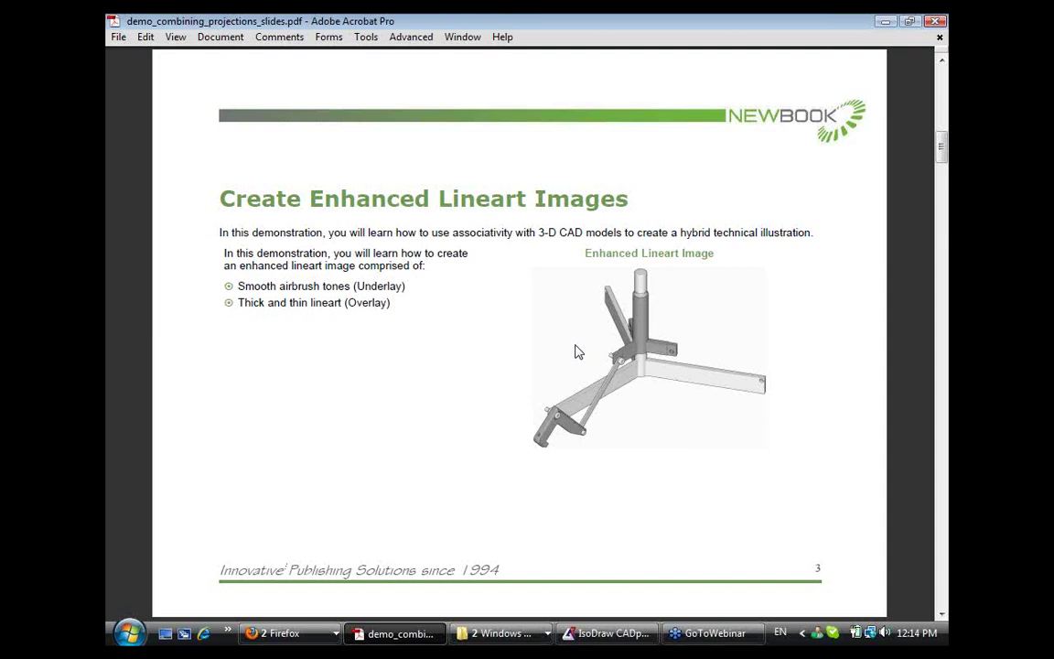
scroll(577, 348, down, 1)
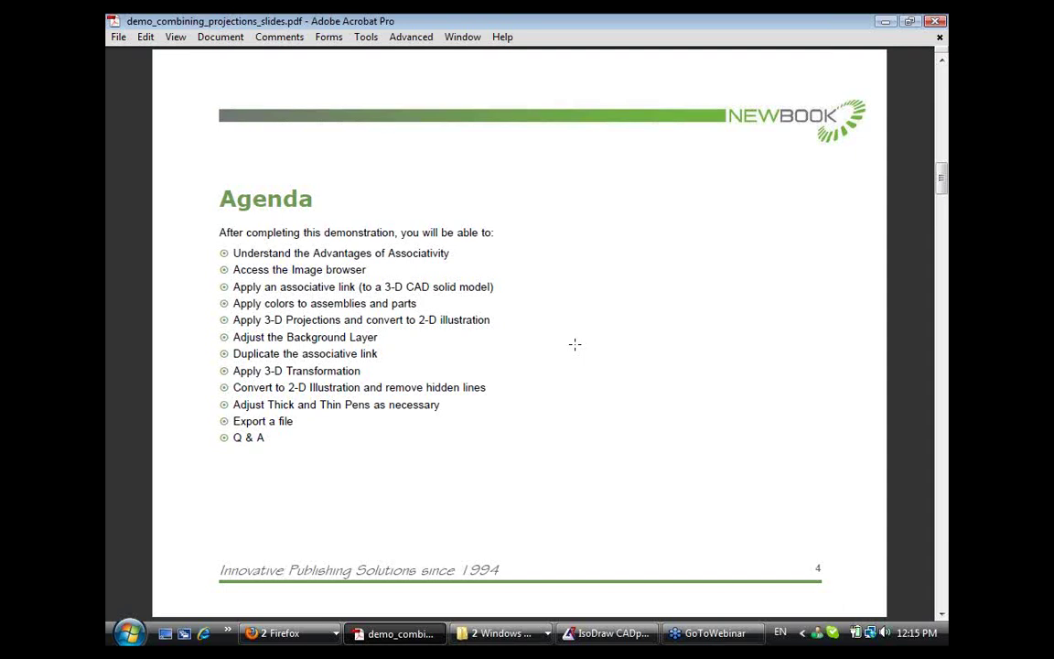
Advance past slide 5 to slide 6, 'Access the Image Browser'
key(Page_Down)
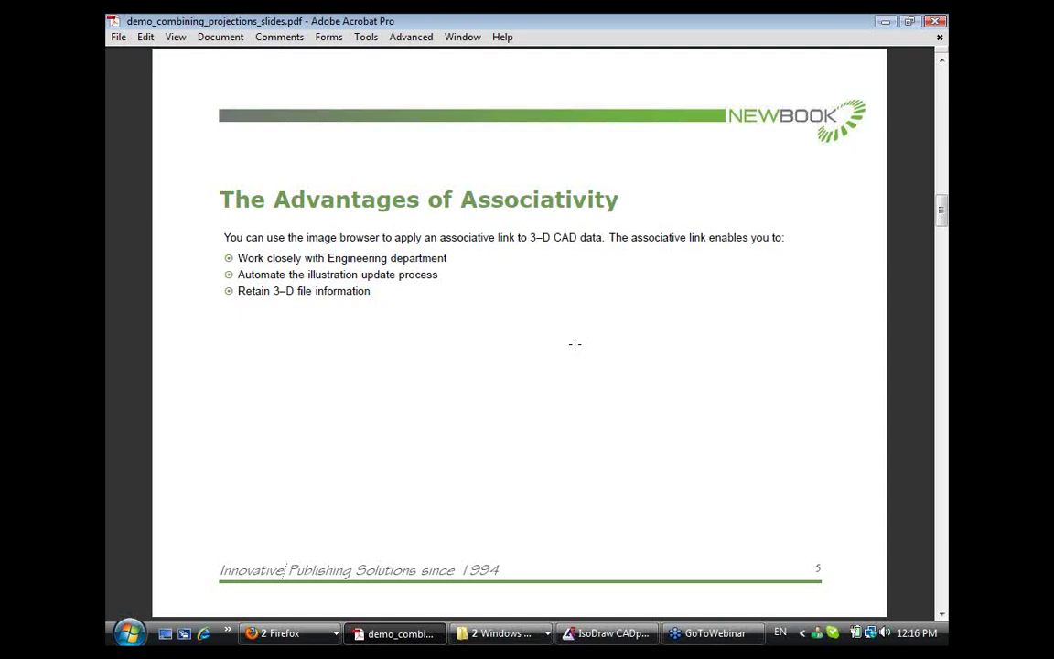
scroll(575, 344, down, 1)
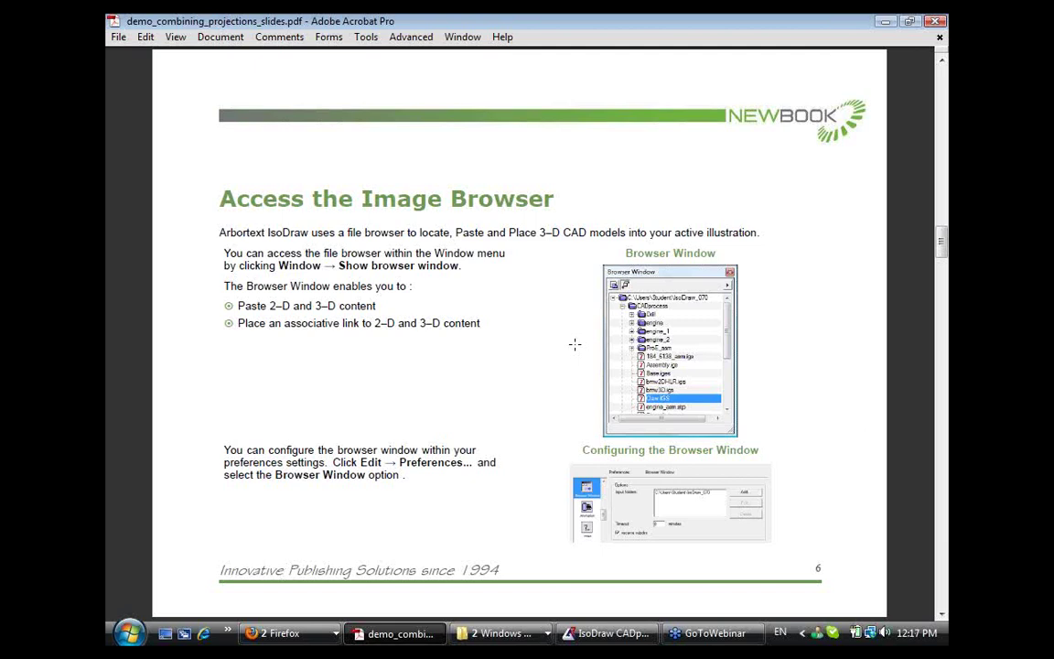
In IsoDraw's Browser Window preferences, confirm input folder C:\Demo\Combining_projections with recurse subdirs
key(alt+Tab)
key(alt+Tab)
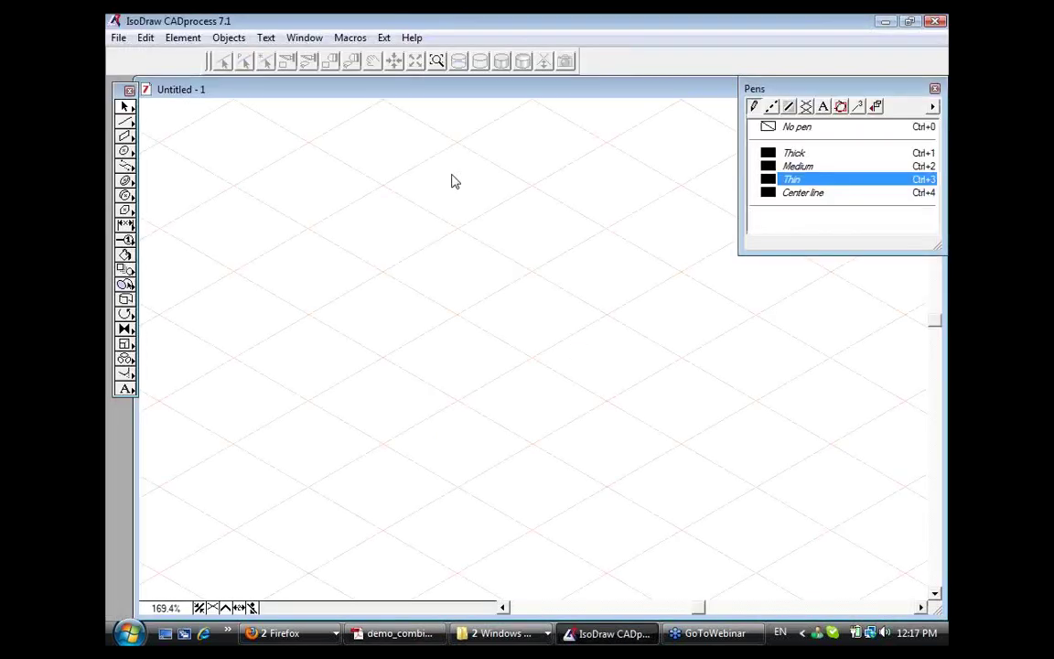
click(147, 40)
click(213, 341)
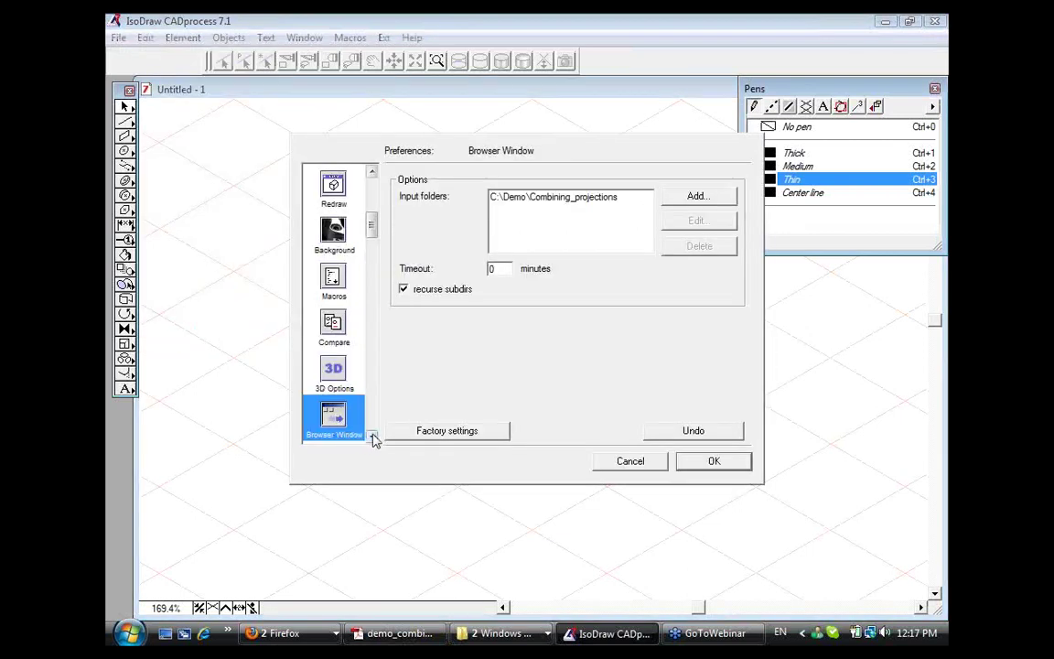
click(371, 438)
click(372, 437)
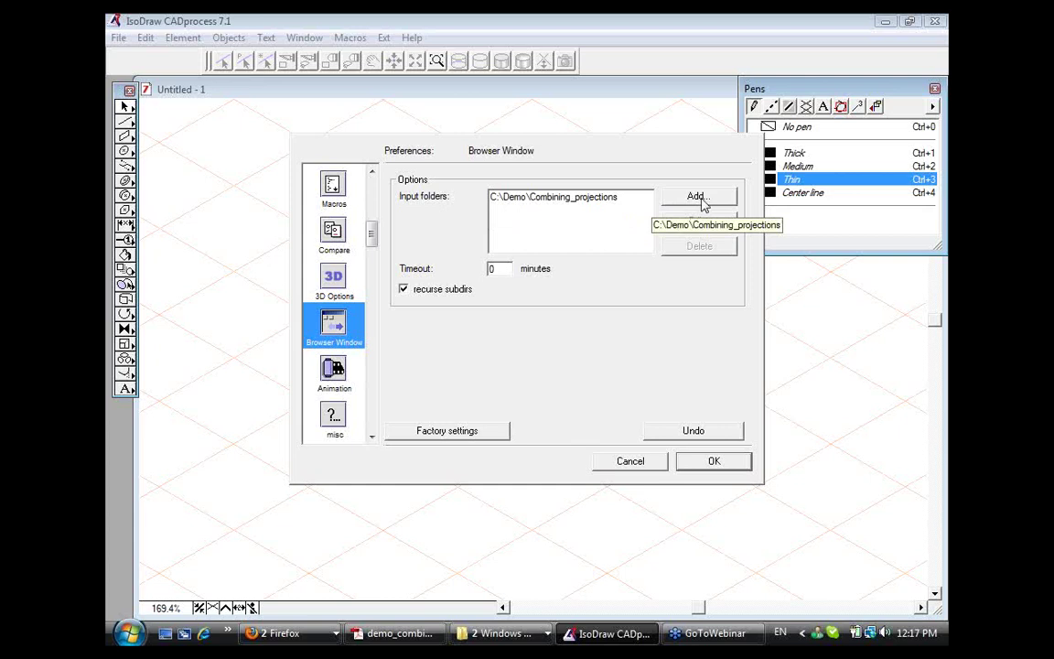
click(715, 463)
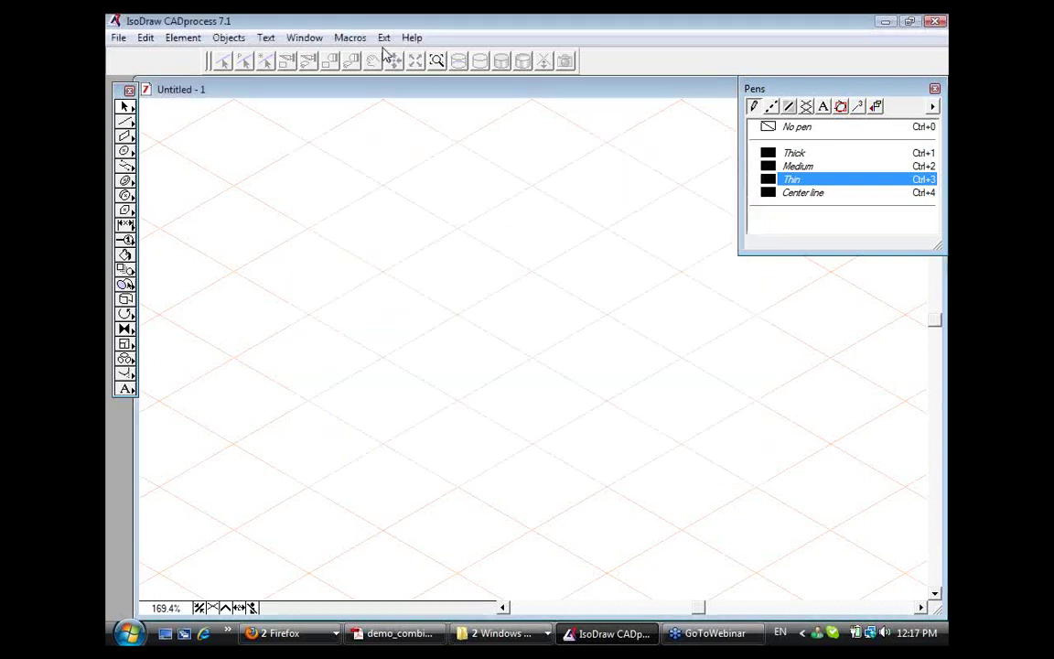
Show the browser window, expand Combining_projections to list Reference and Claw.IGS, then return to Acrobat
click(307, 38)
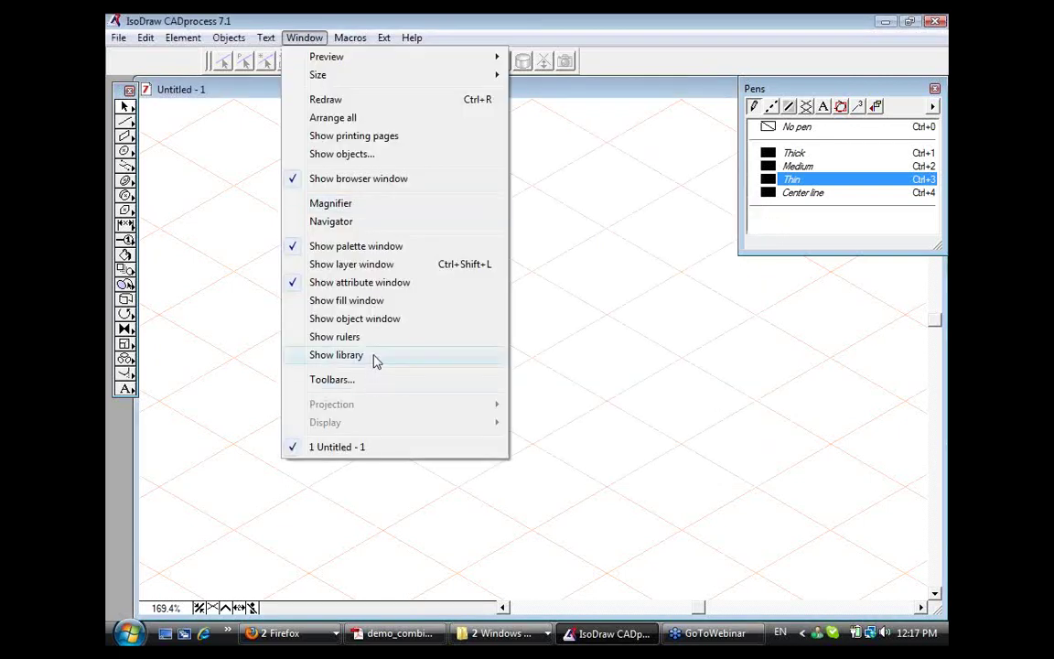
click(375, 179)
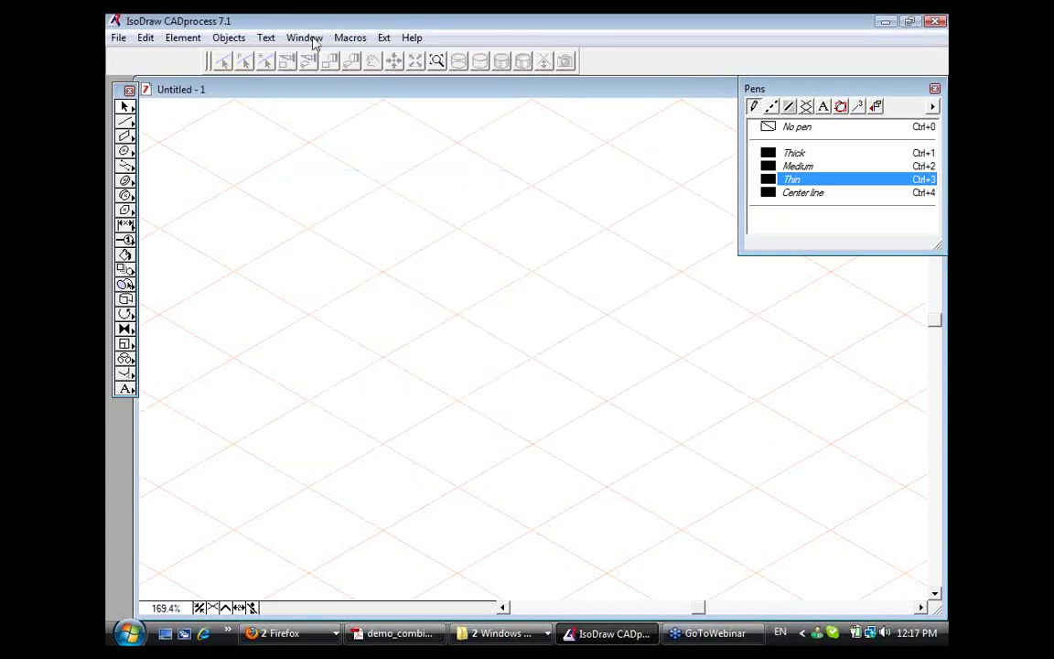
click(314, 42)
click(355, 179)
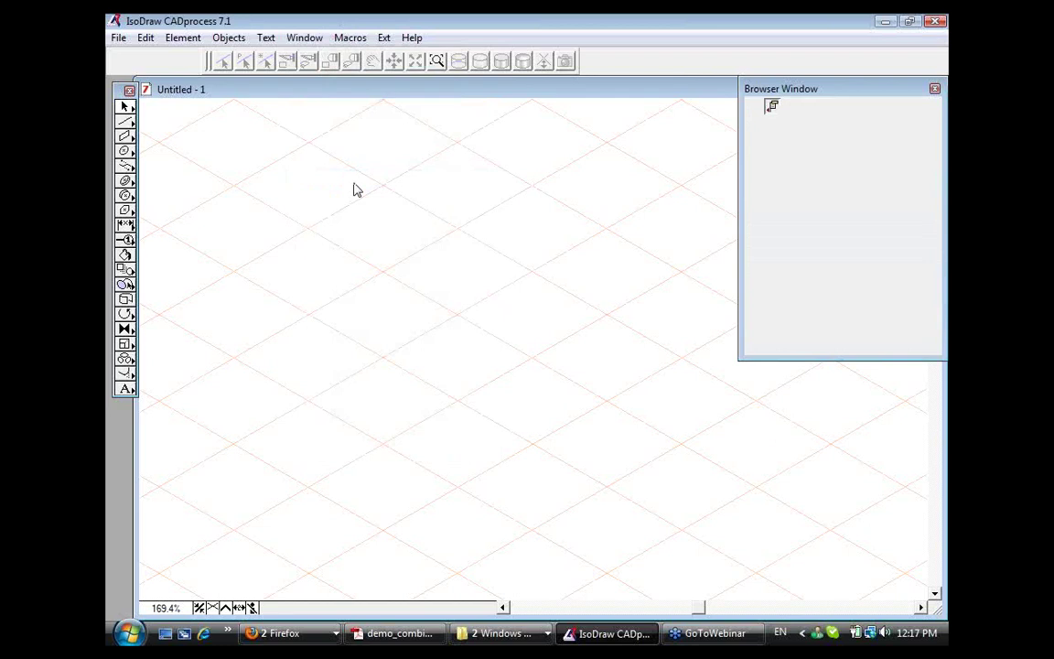
double_click(767, 128)
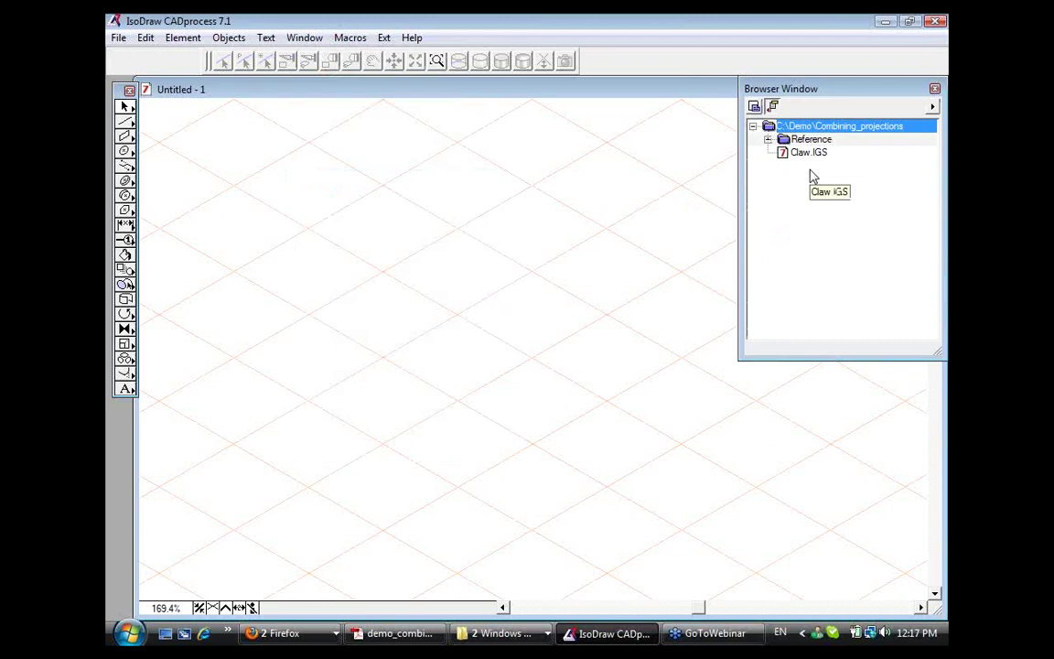
key(alt+Tab)
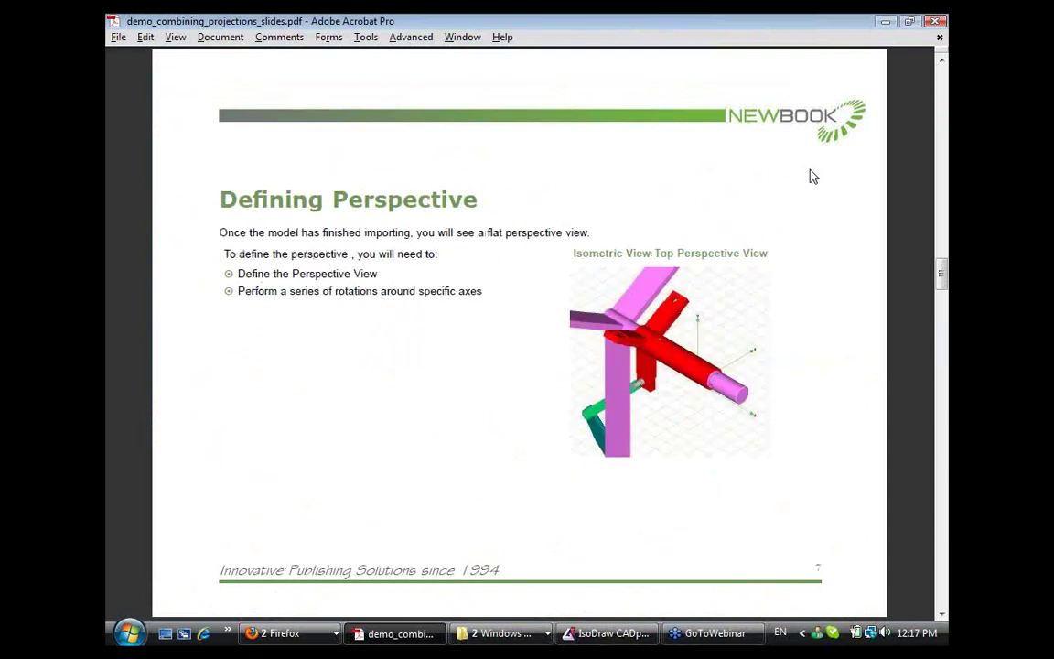
Flip back to the Image Browser slide, return to Defining Perspective, then switch to IsoDraw
key(Page_Up)
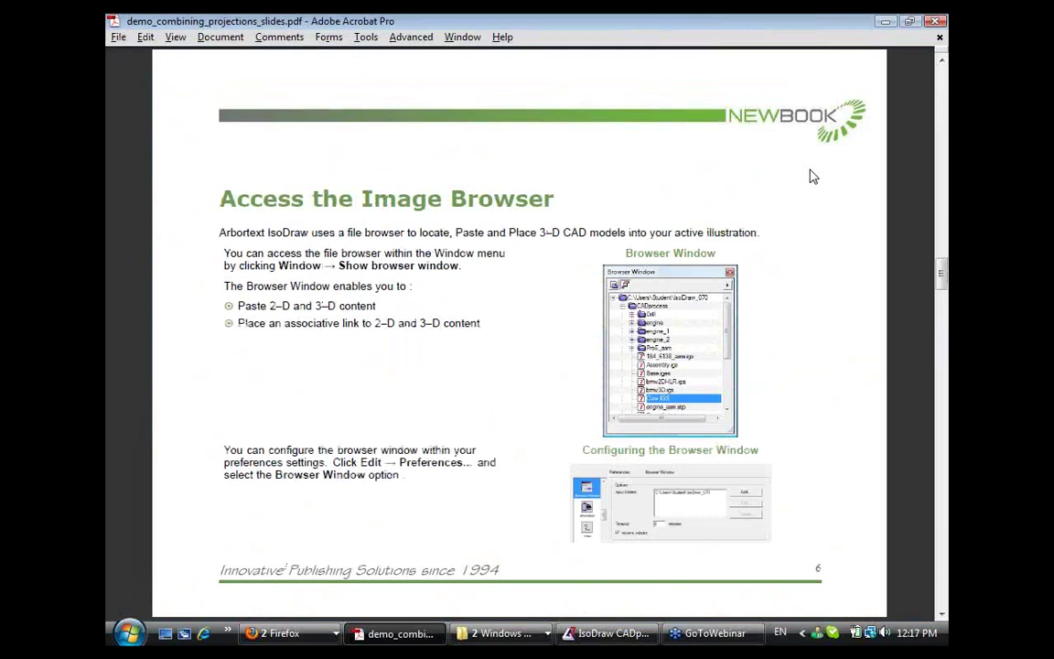
key(Page_Down)
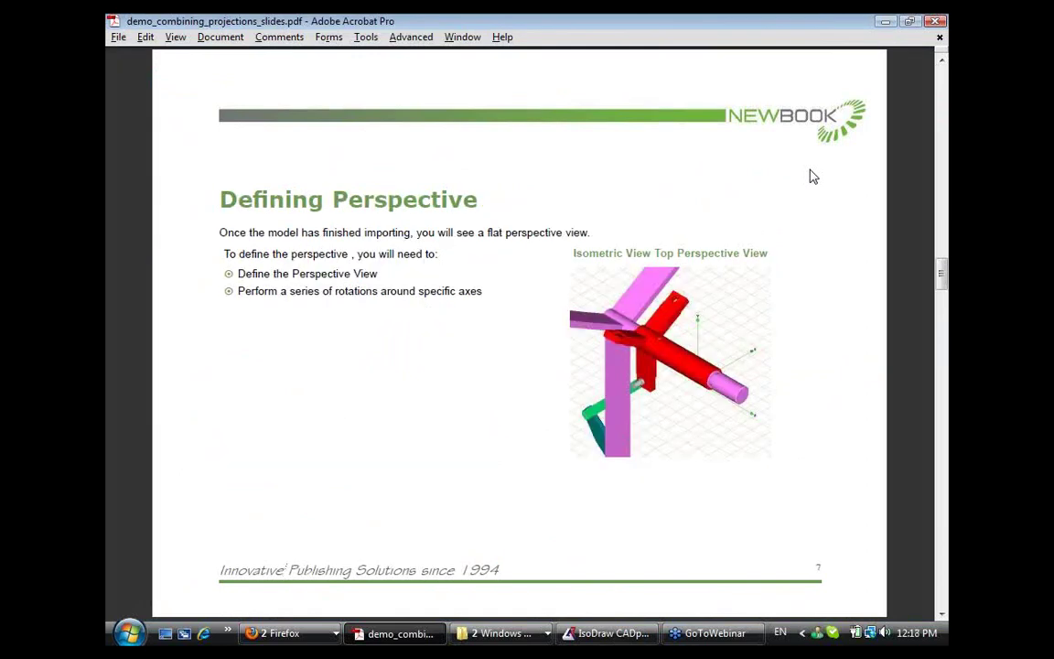
key(alt+Tab)
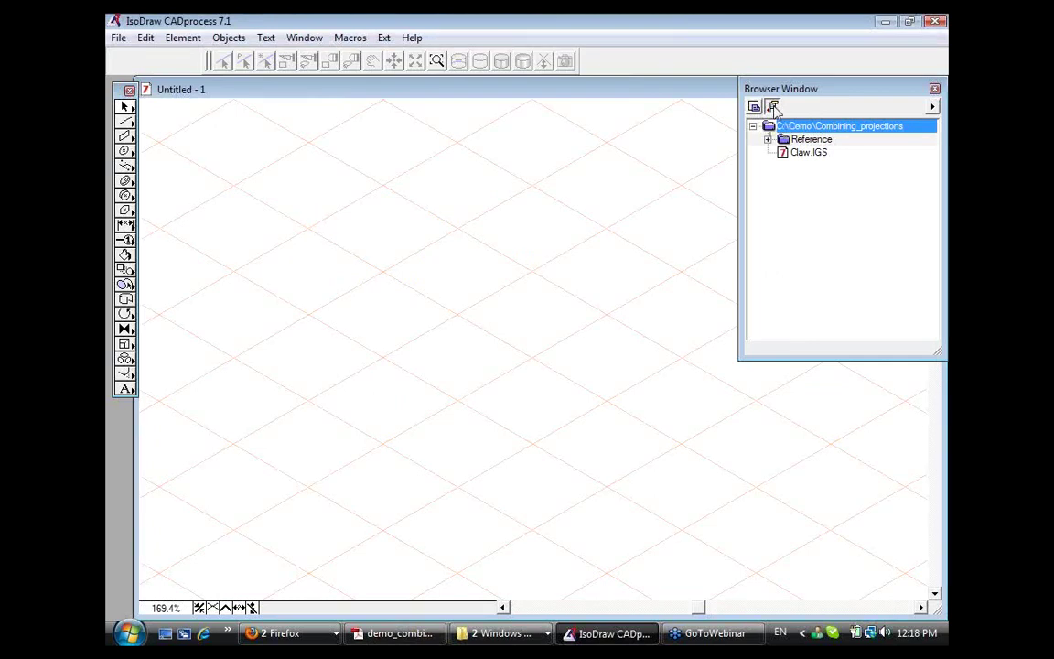
Drag Claw.IGS from the browser onto the Untitled - 1 canvas and fit the drawing to the window
click(808, 156)
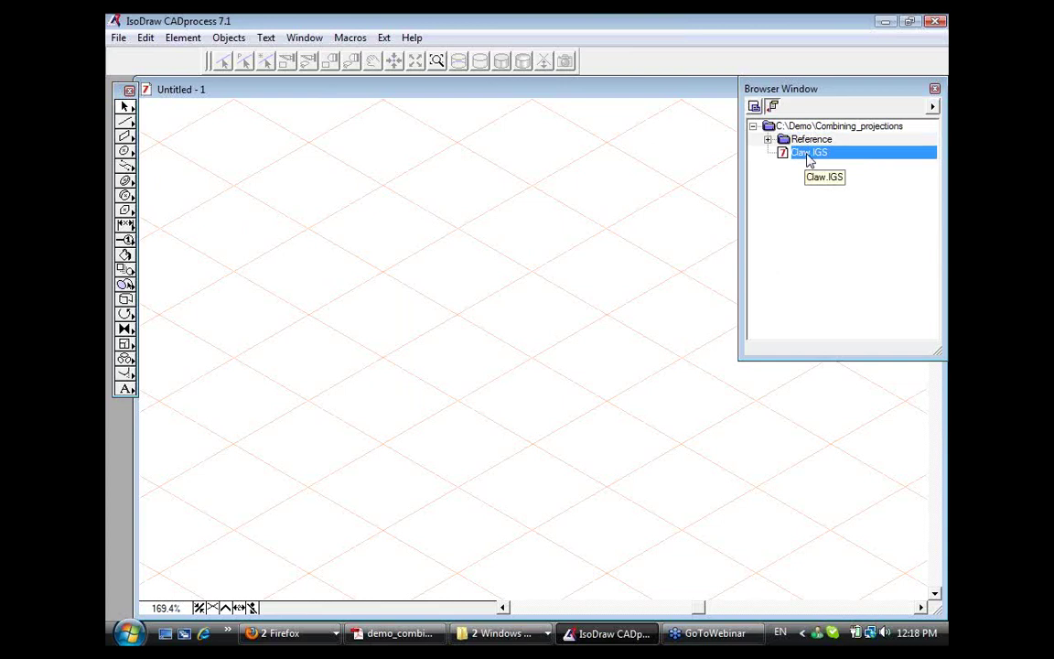
drag(808, 160, 529, 347)
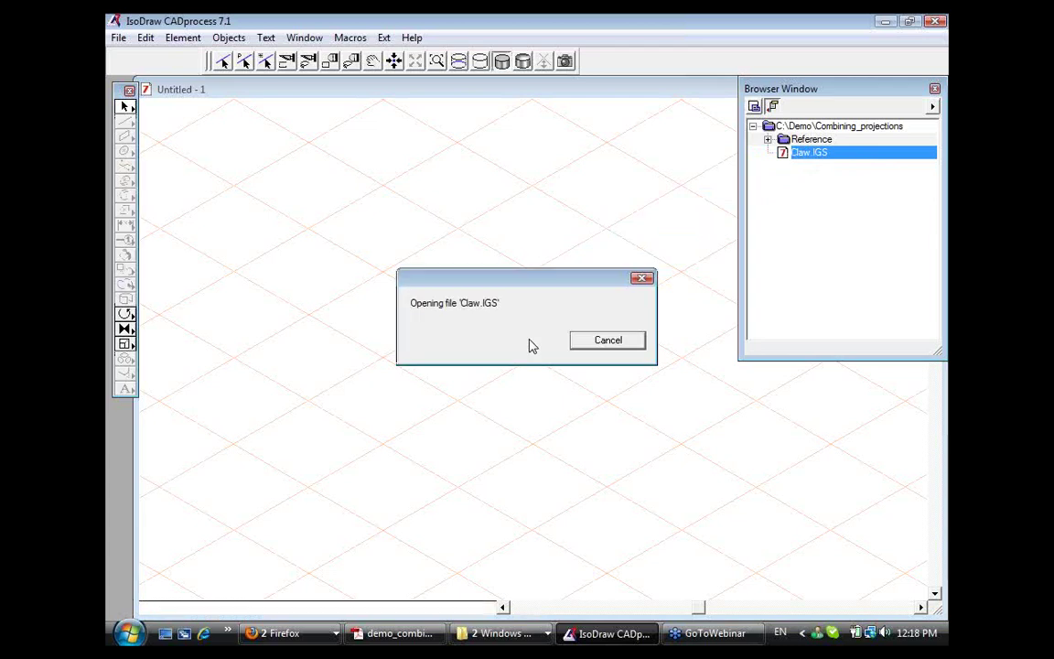
click(437, 62)
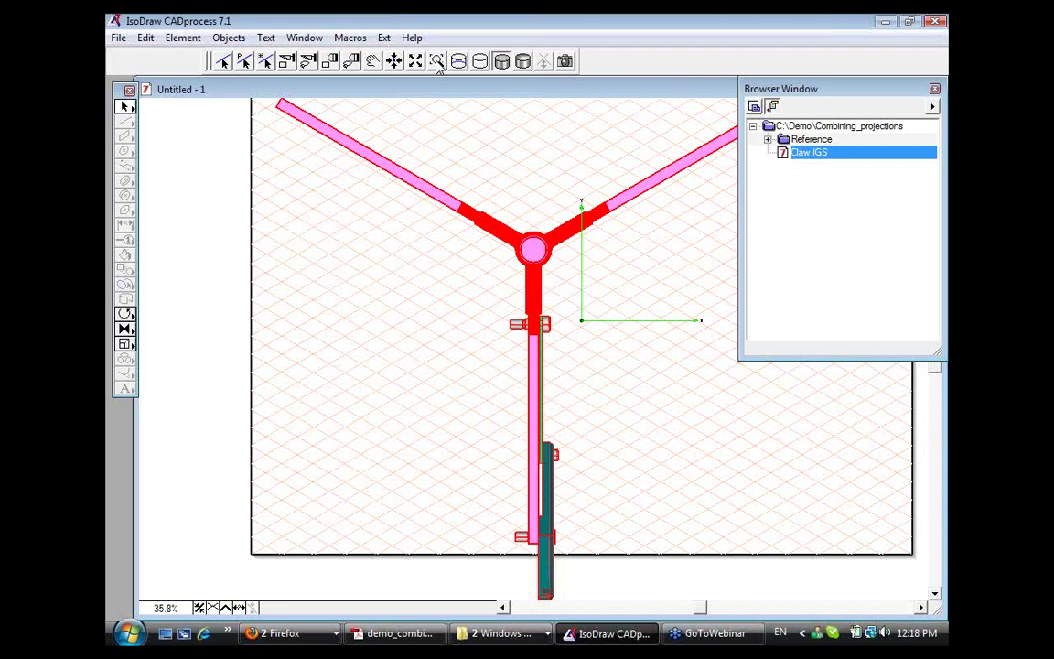
Present the Defining Perspective slide in Acrobat, then return to the claw drawing in IsoDraw
key(alt+Tab)
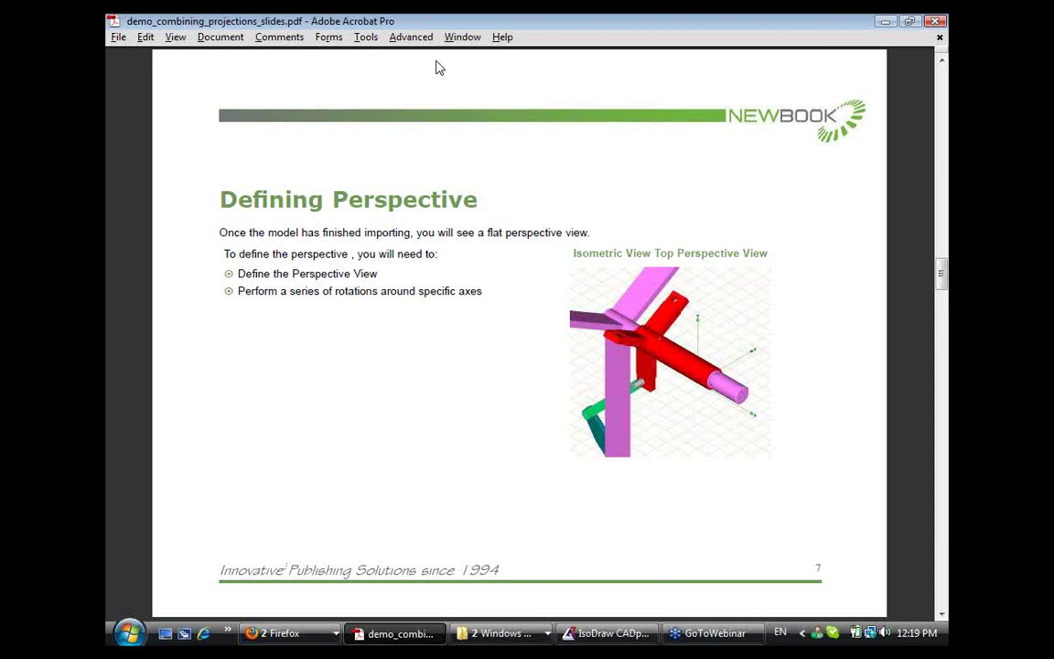
key(alt+Tab)
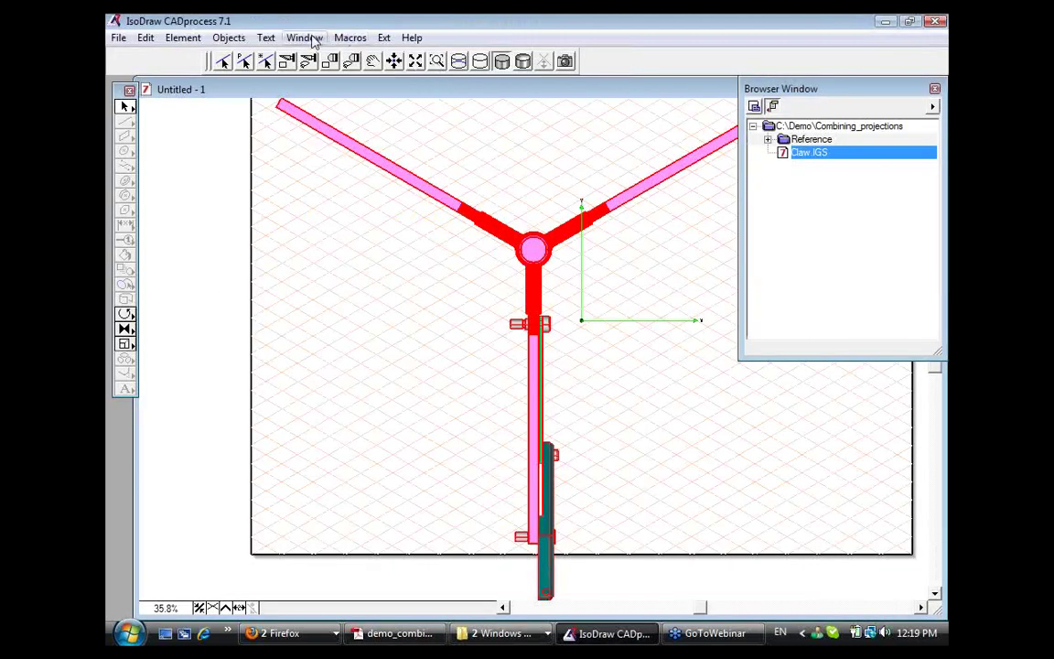
Show the claw in an isometric top view, refit it, then switch to another projection
click(306, 39)
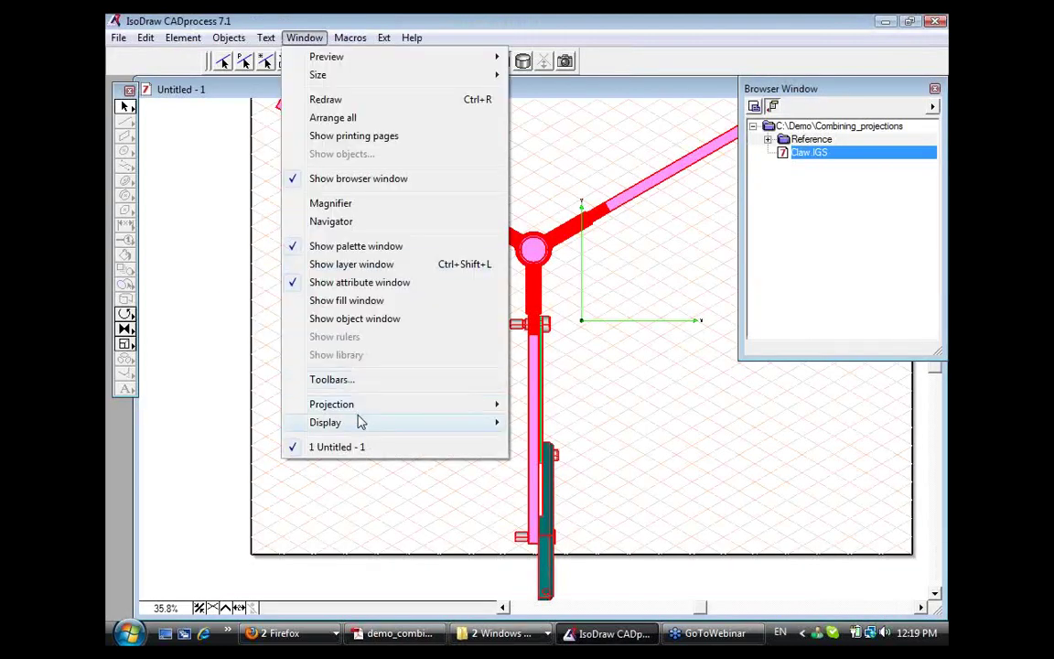
mouse_move(360, 406)
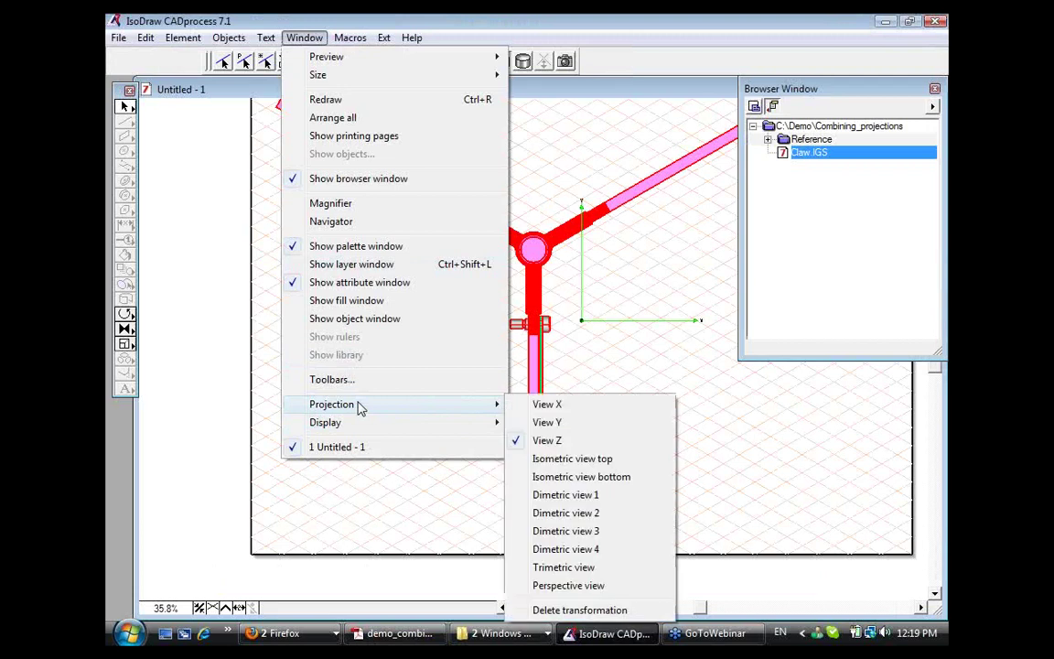
click(593, 462)
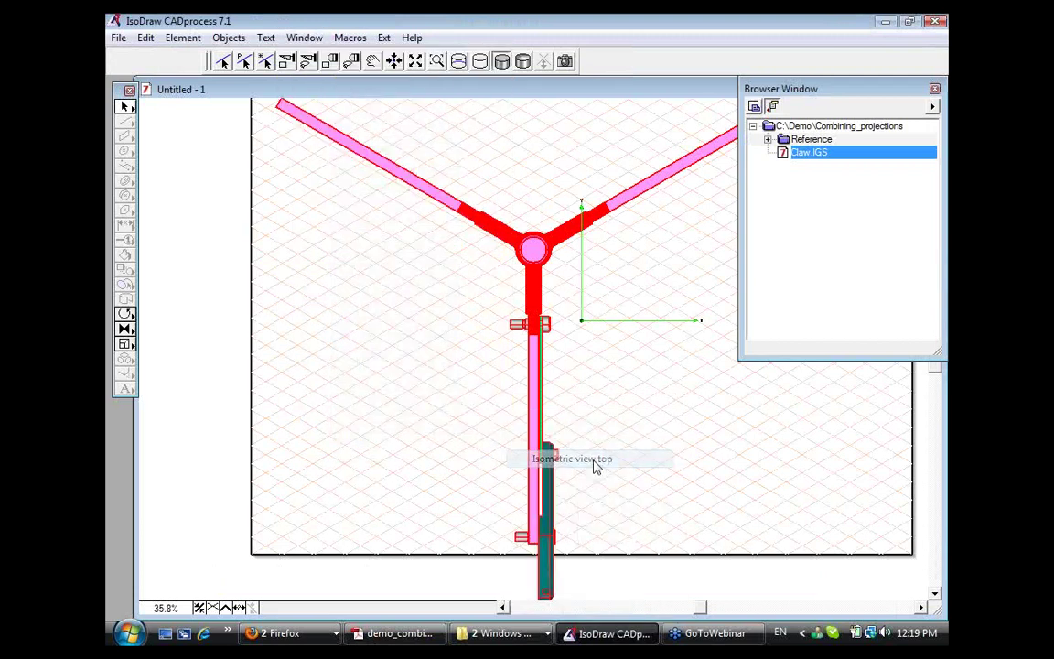
click(439, 63)
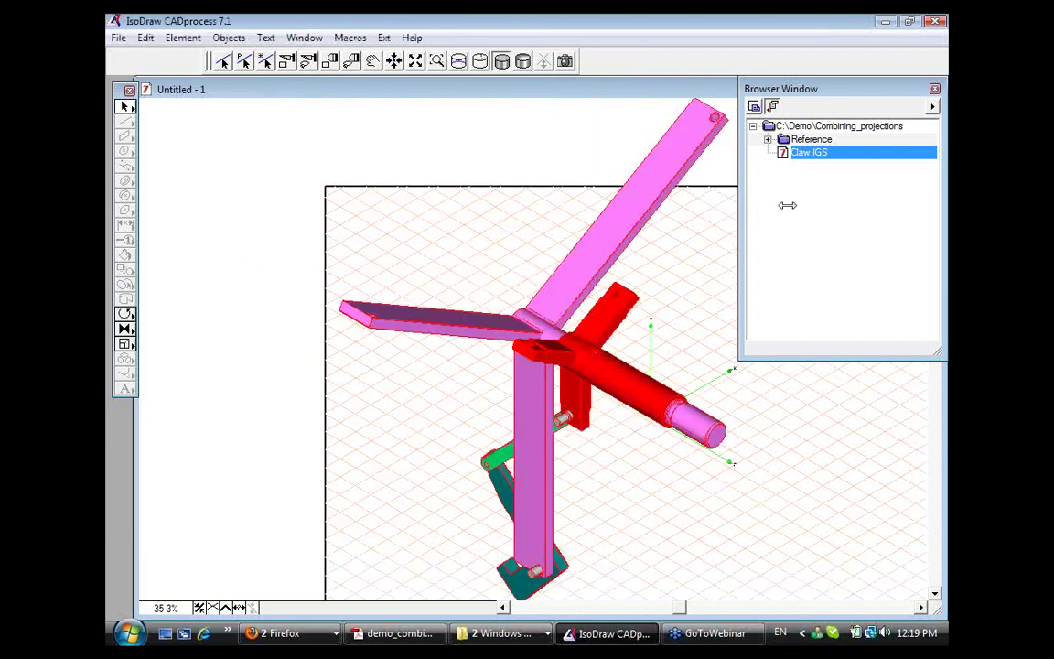
click(312, 43)
mouse_move(405, 409)
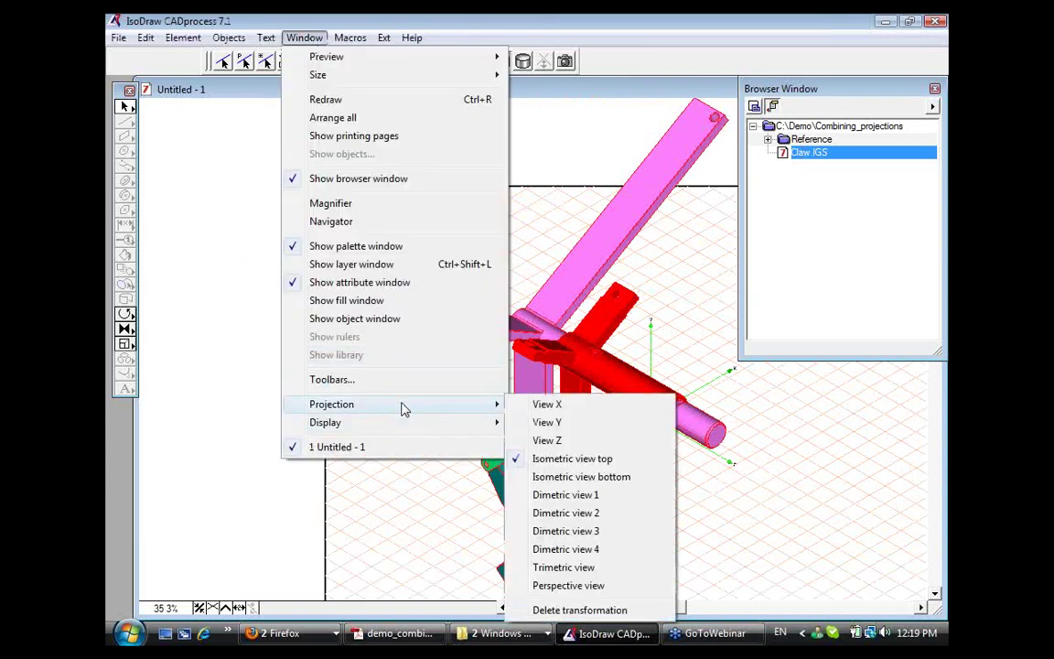
click(586, 442)
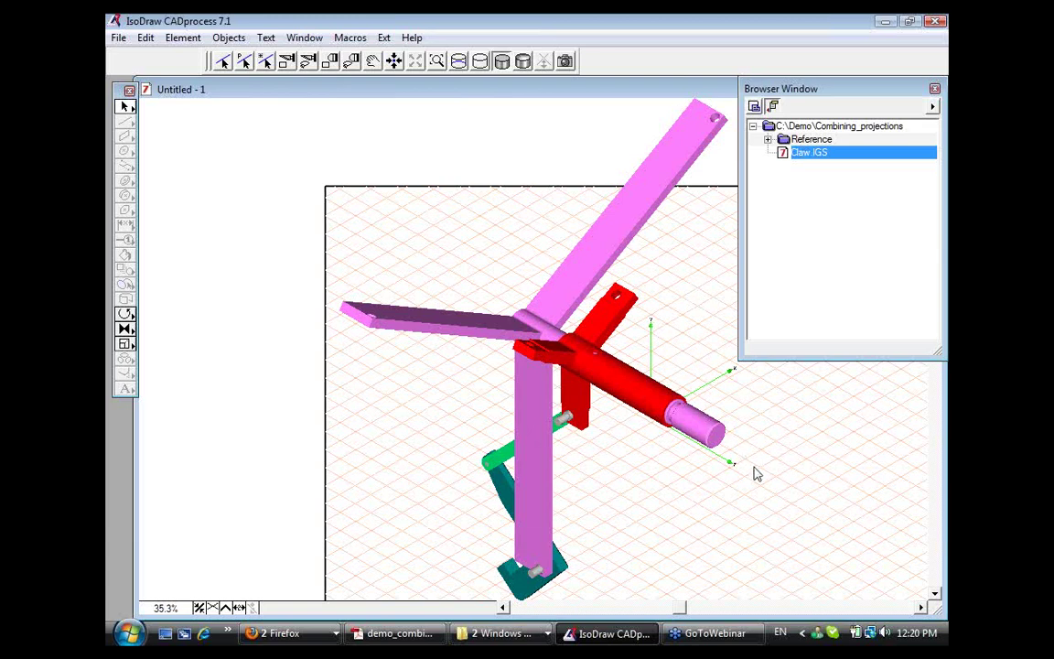
Select all and, with the Rotate tool, turn the claw -90° about X, then -90° about Y
key(ctrl+a)
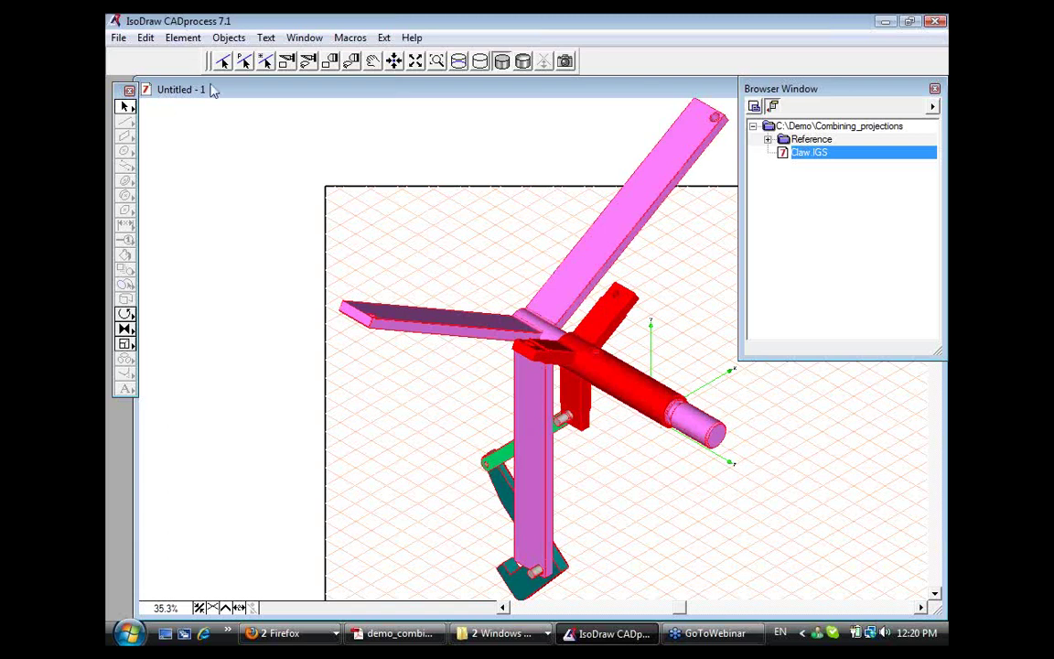
click(125, 314)
click(692, 305)
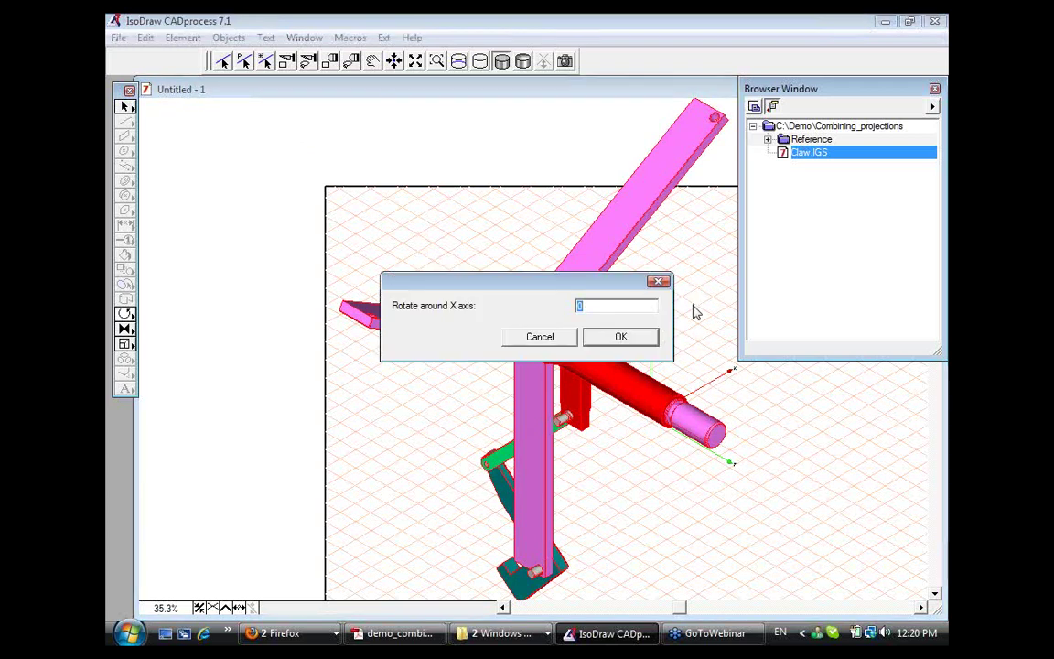
text(-90)
click(620, 337)
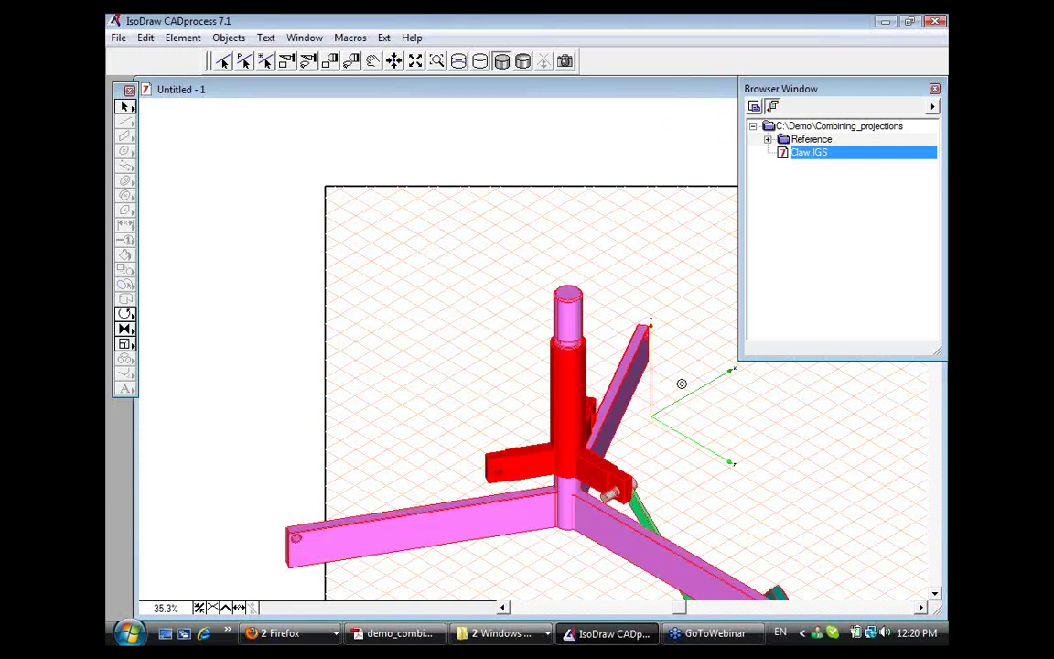
click(687, 356)
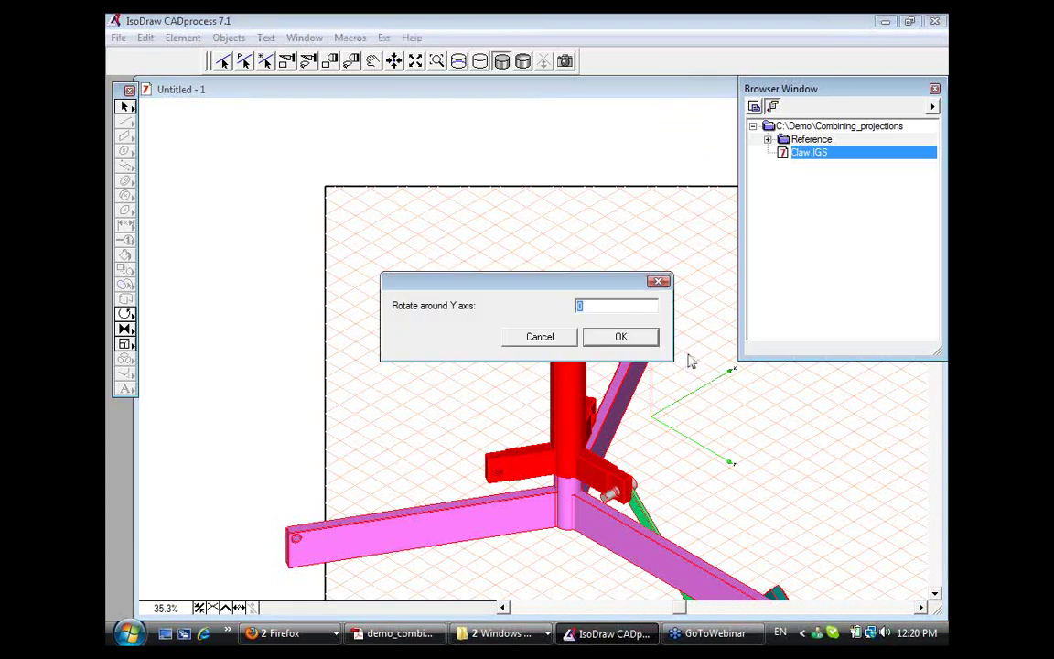
text(-90)
click(622, 337)
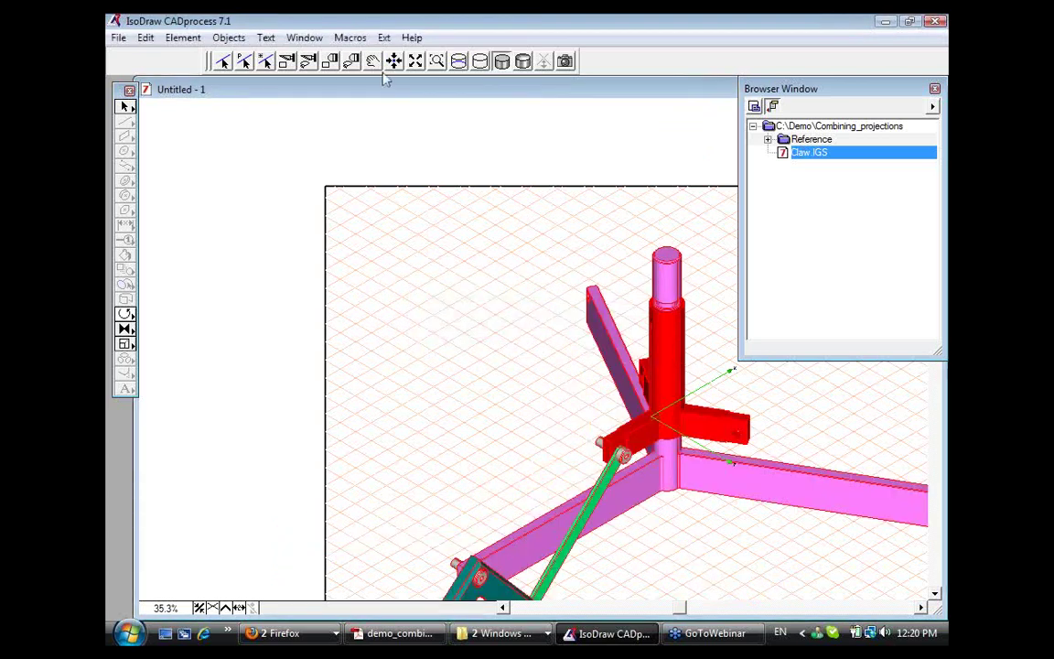
Zoom to extent so the upright claw, post vertical and three arms spread, fills the window
click(440, 67)
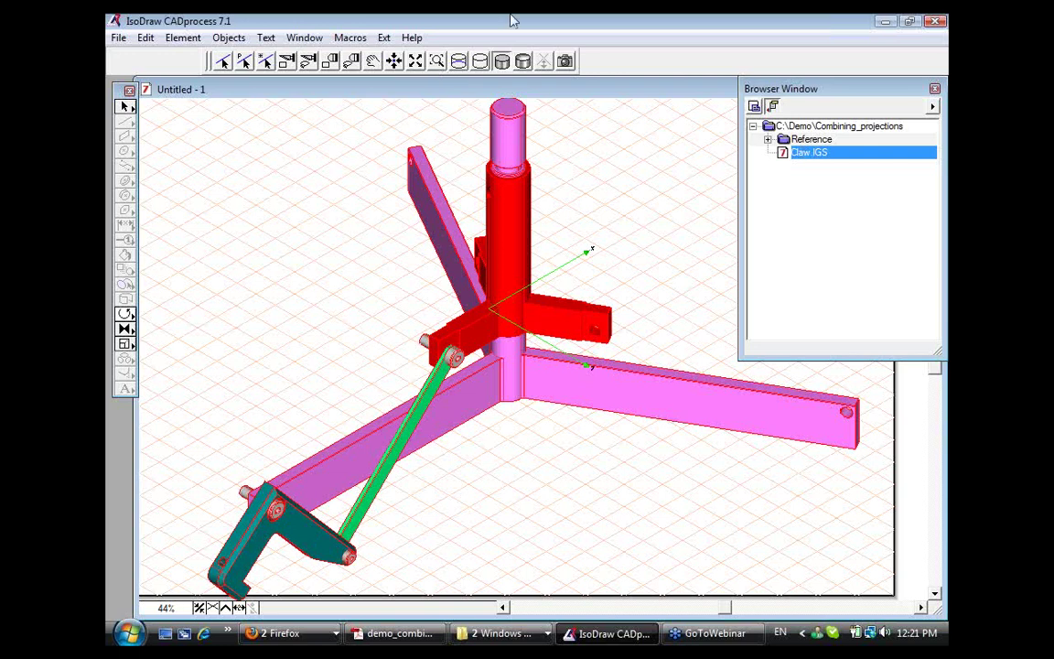
Show slide 8, 'Apply Color to Assemblies', in Acrobat, then begin returning to IsoDraw
click(397, 634)
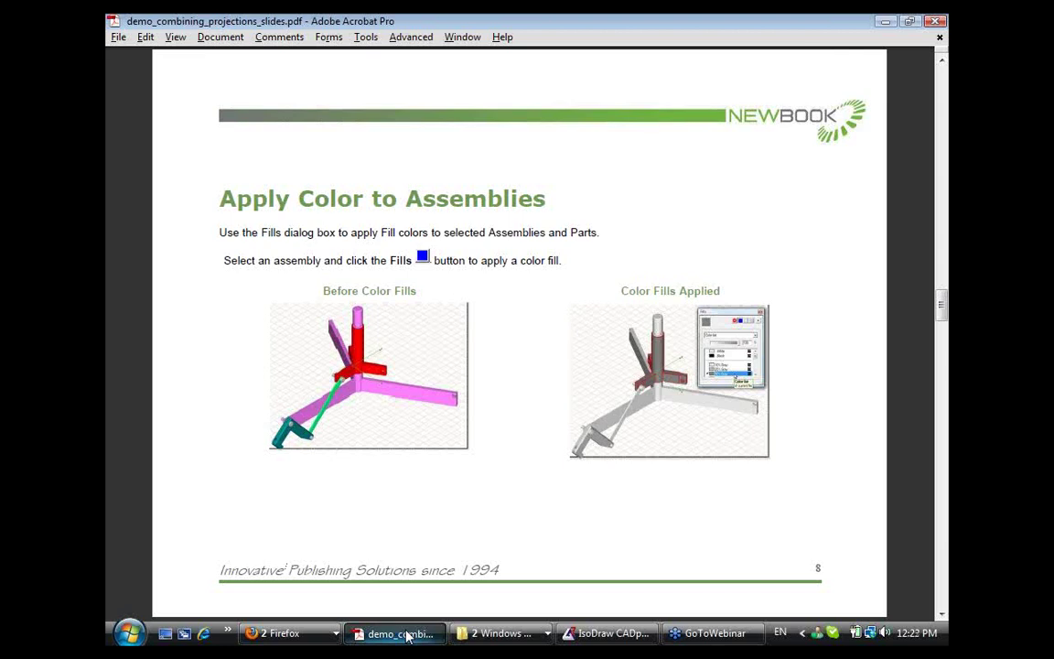
key(alt)
Show the Fills panel and fill the whole claw with 10% Gray
key(alt+Tab)
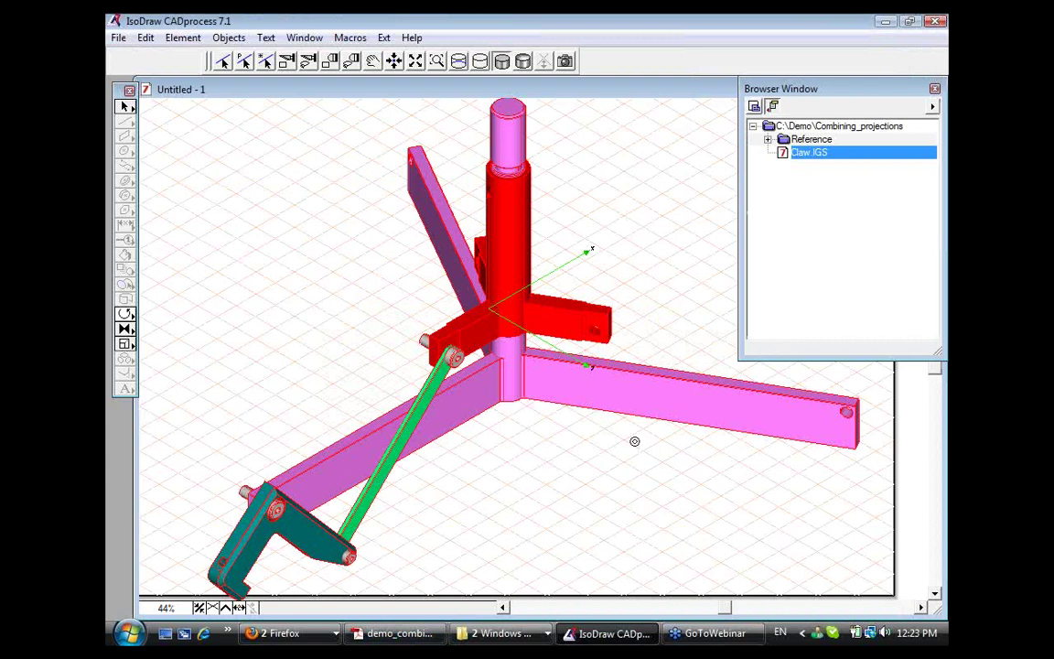
click(316, 40)
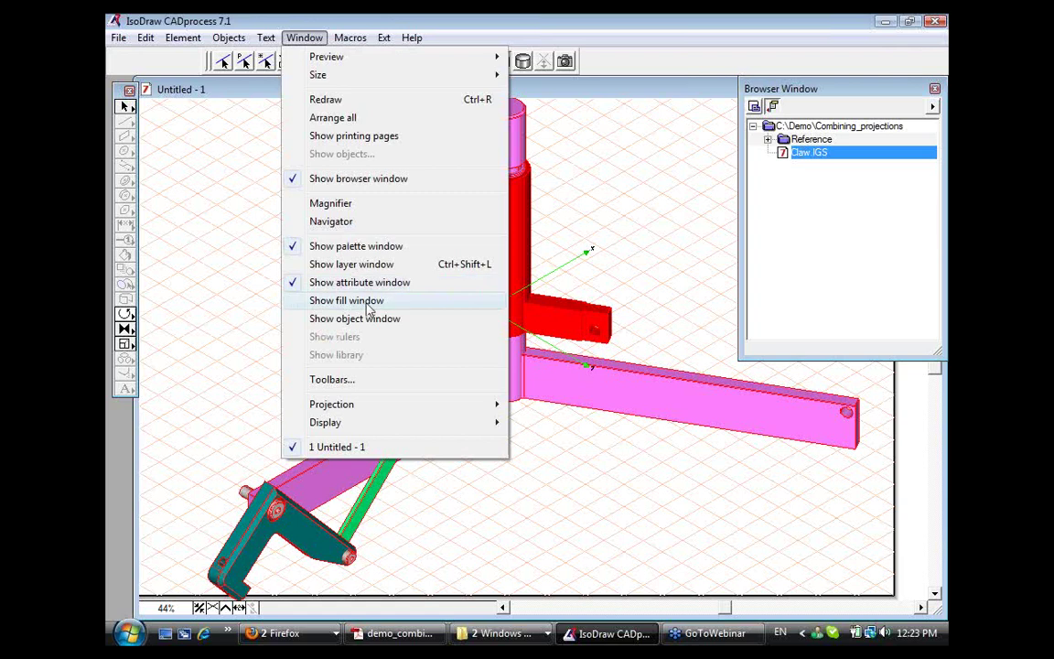
click(362, 301)
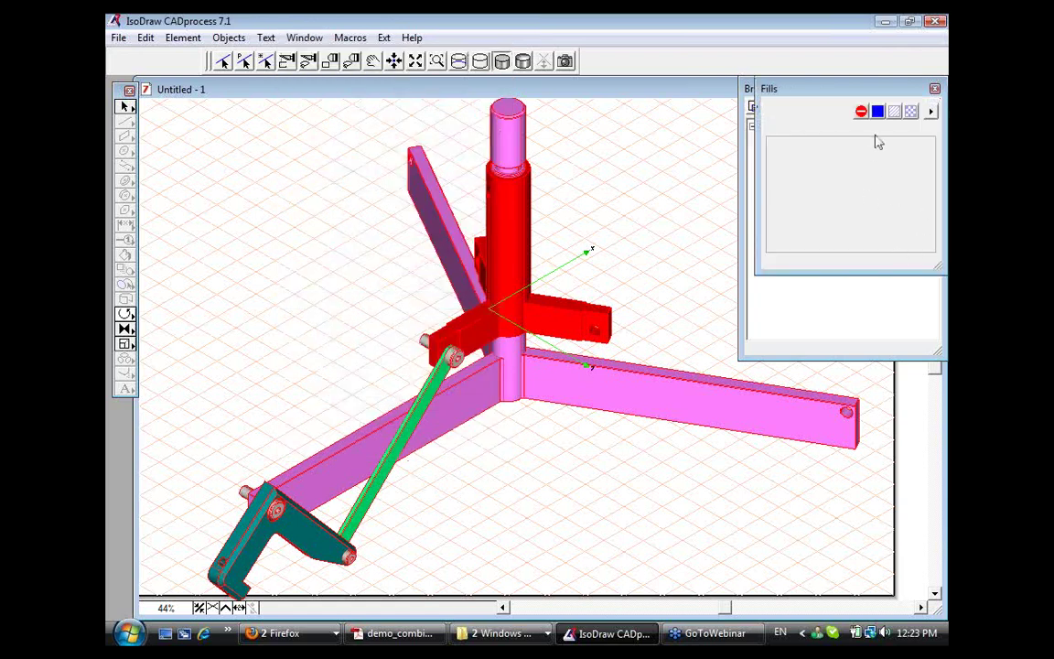
click(879, 112)
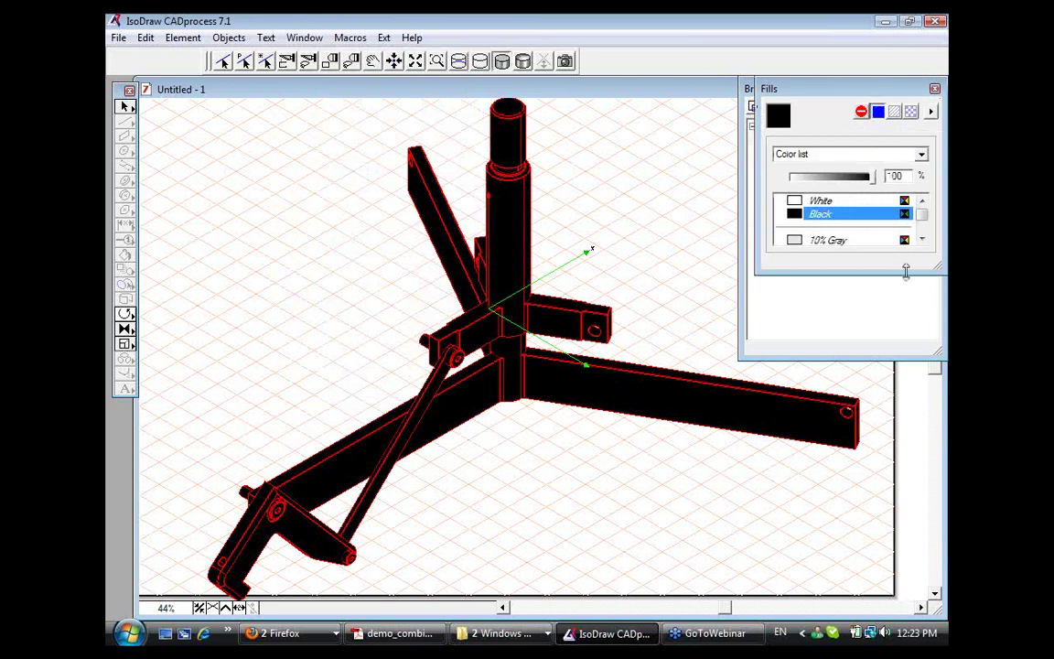
drag(934, 291, 919, 419)
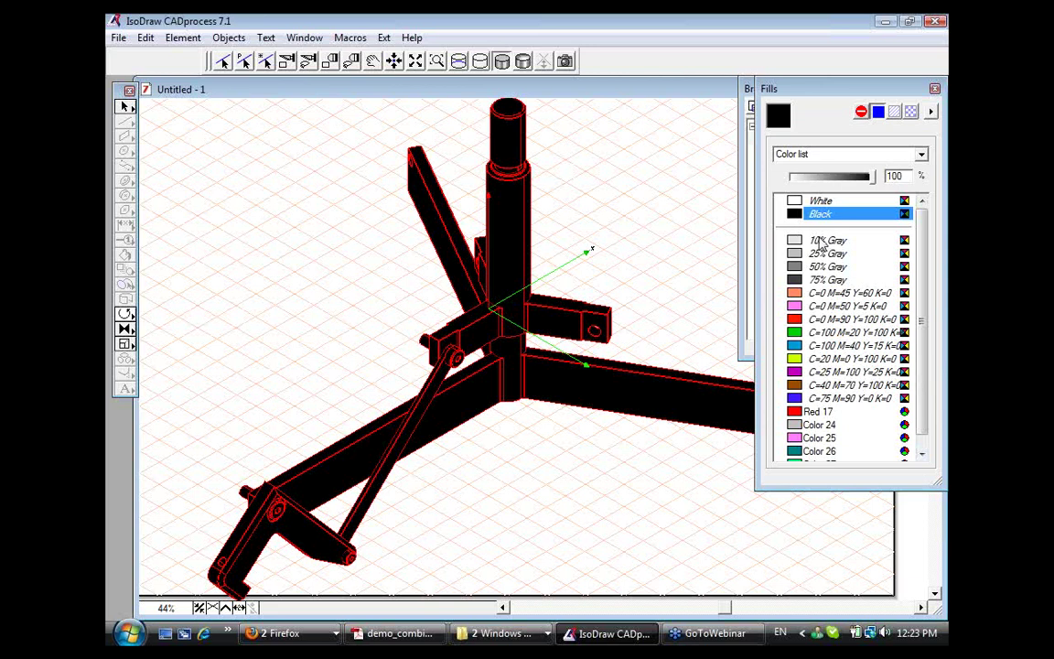
click(820, 242)
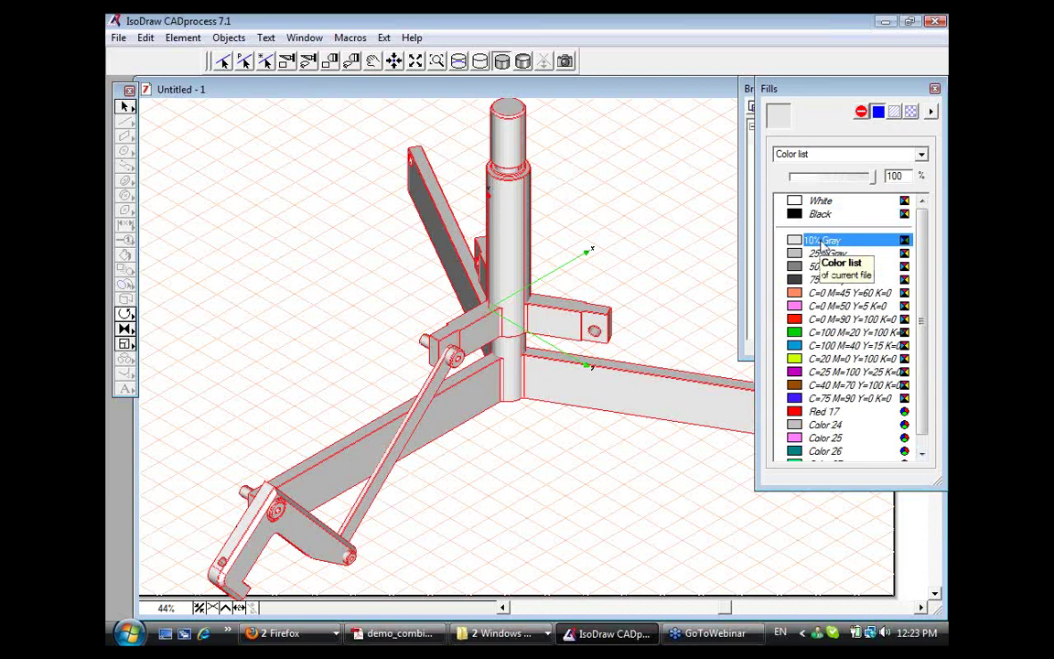
Fill the central pipe-and-arms part 50% Gray and the bottom bracket 25% Gray, then close Fills
click(126, 106)
click(263, 231)
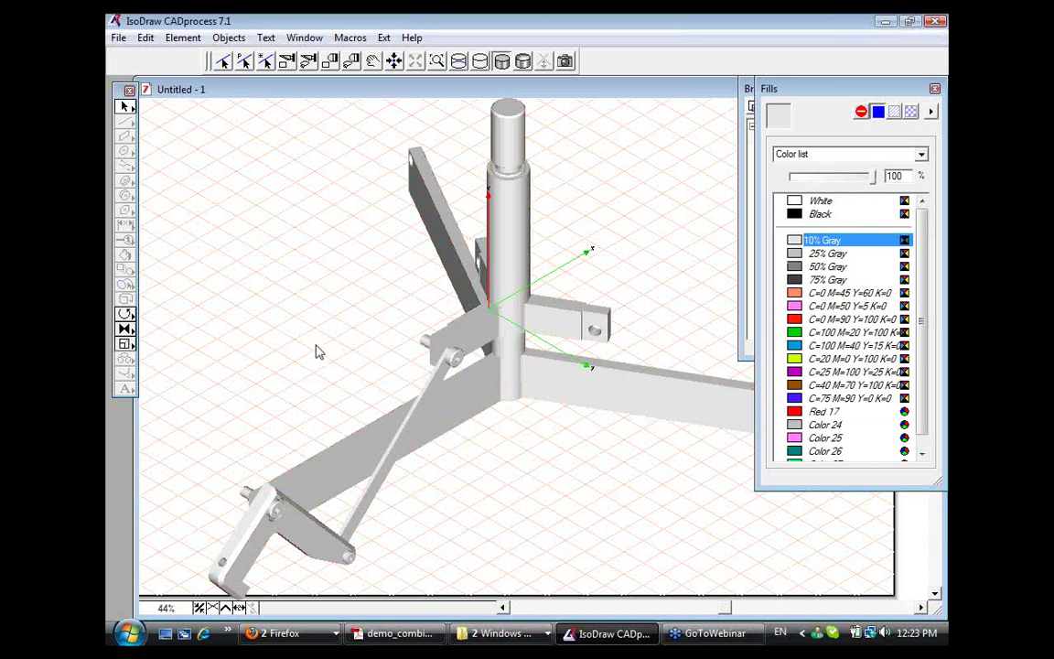
click(509, 227)
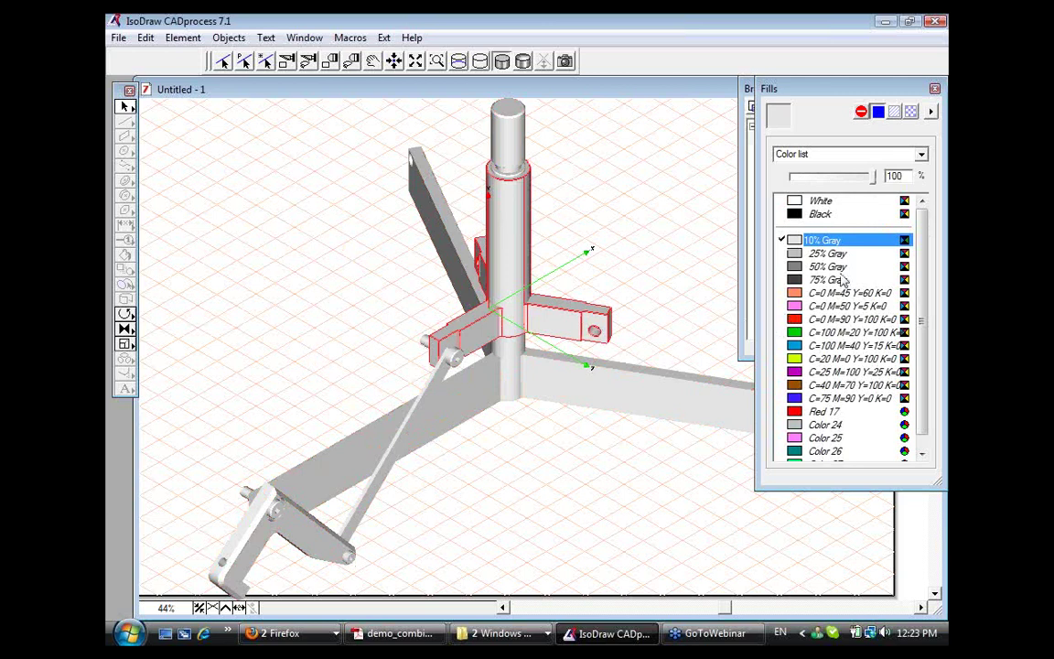
click(827, 267)
click(321, 541)
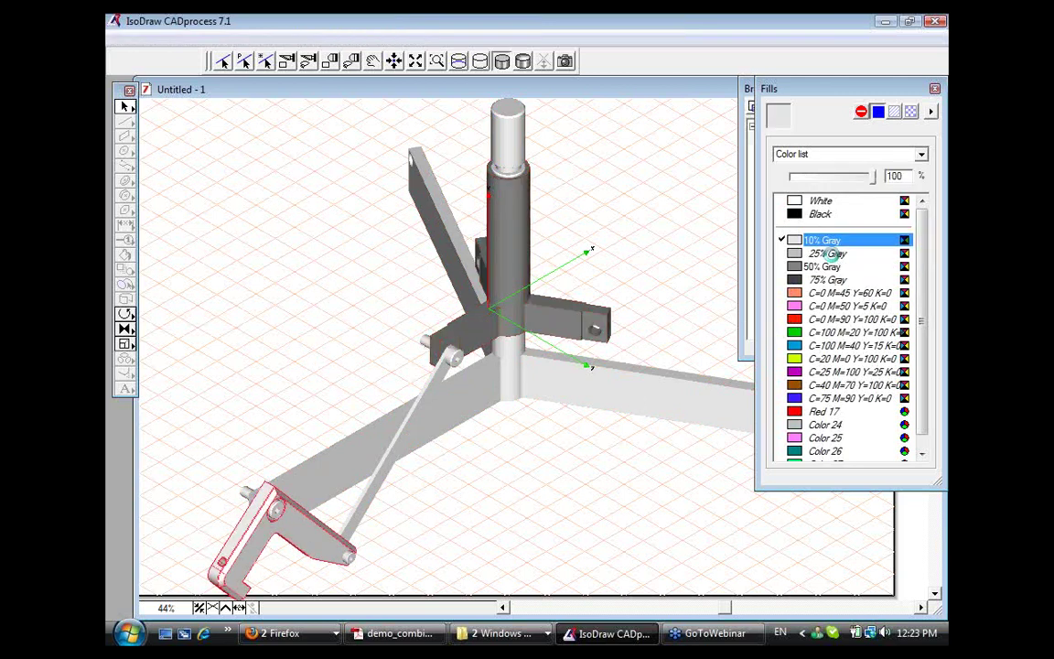
click(828, 255)
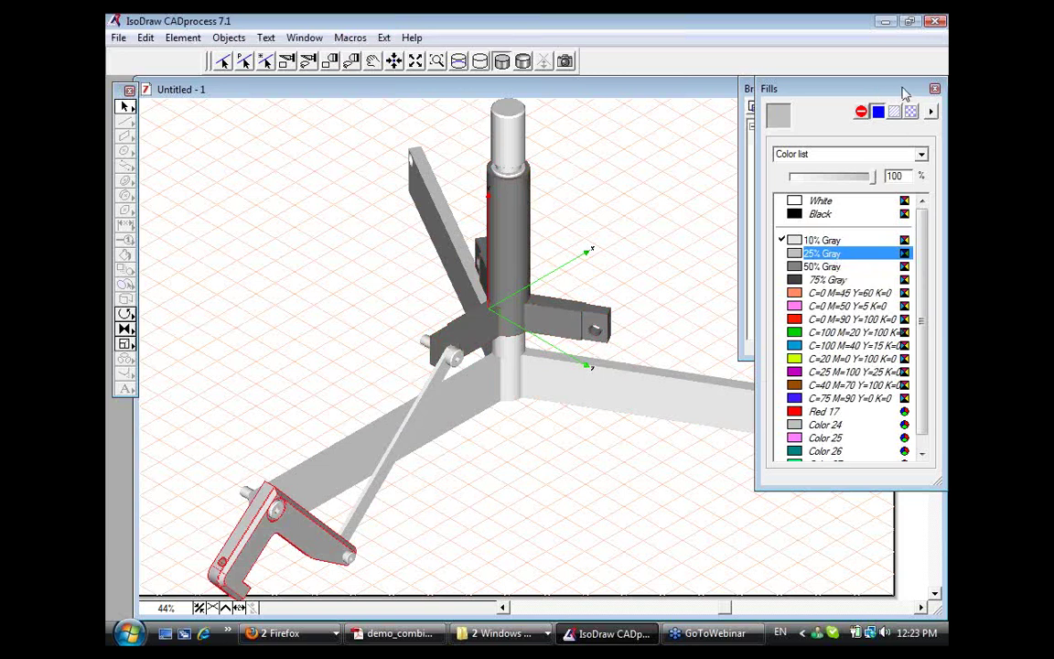
drag(904, 92, 797, 98)
click(826, 95)
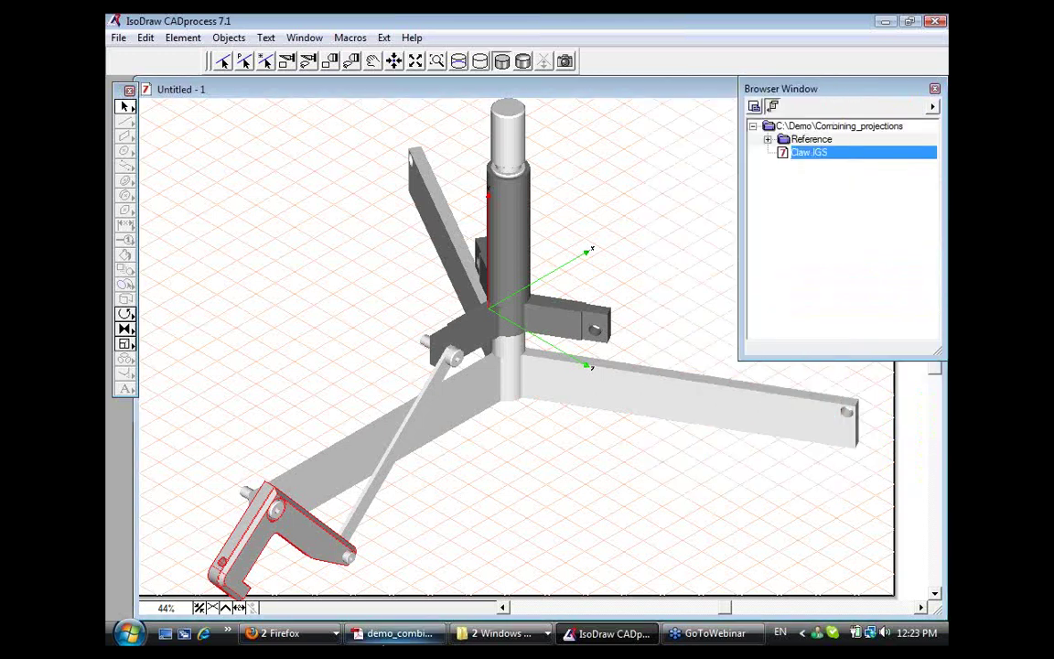
Bring Acrobat forward and advance to slide 9, '3-D Projection Options'
click(398, 634)
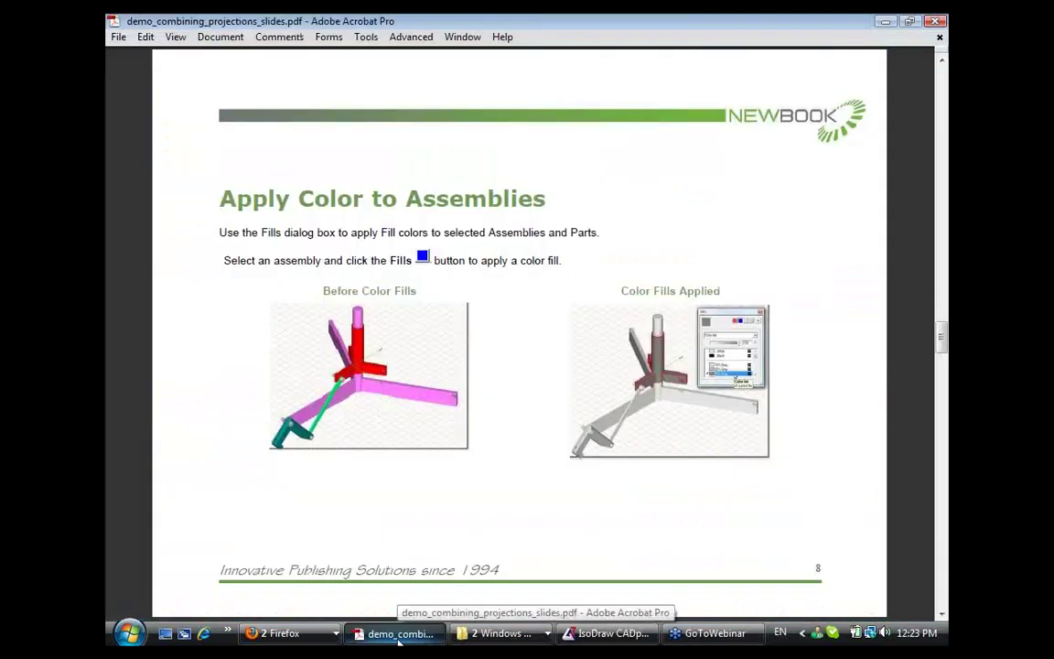
key(Page_Down)
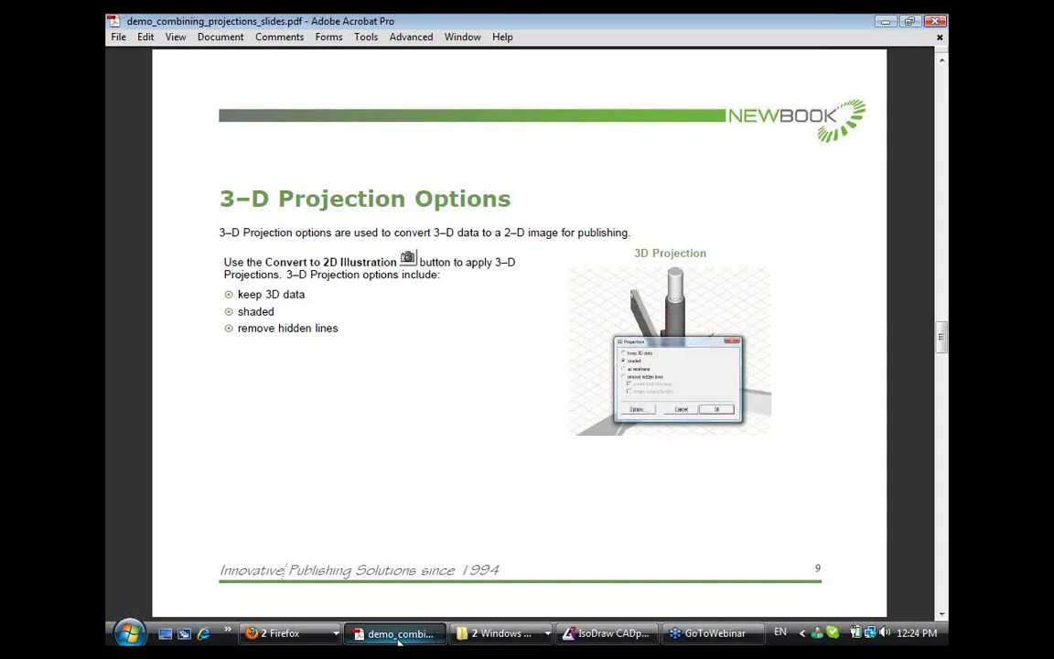
Convert the claw to a shaded 2D projection at 200 dpi with Color image (32 Bit)
key(alt+Tab)
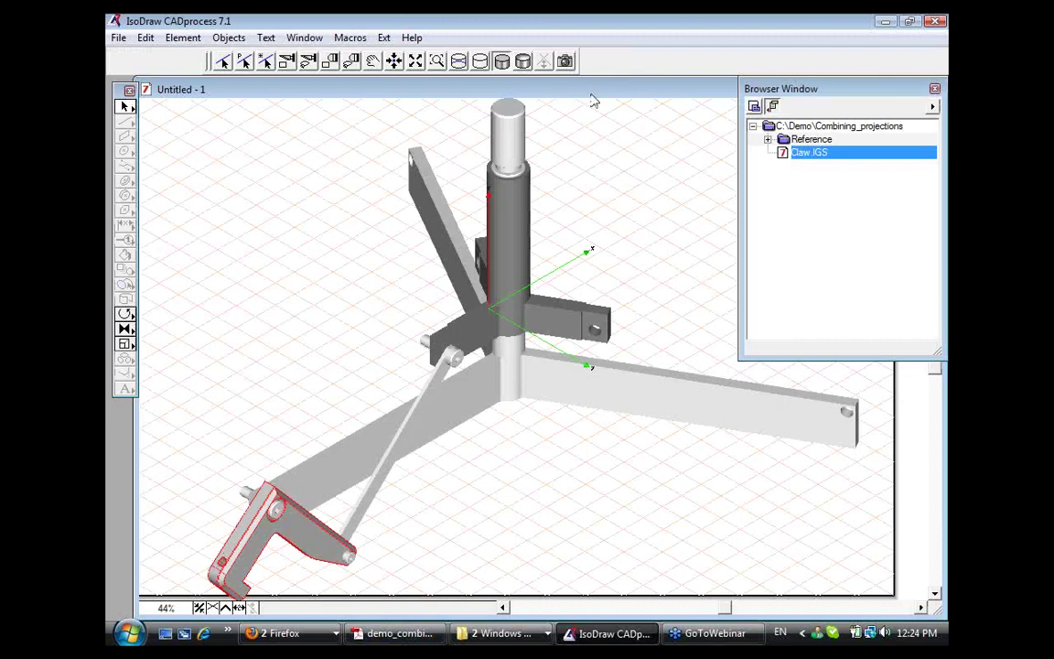
click(566, 62)
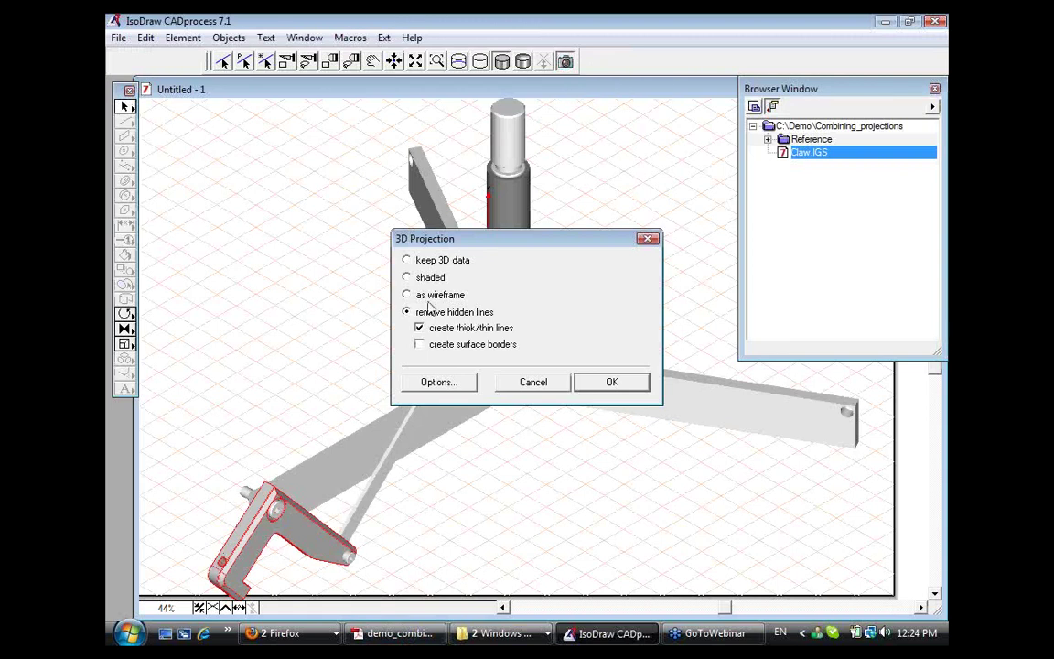
click(408, 279)
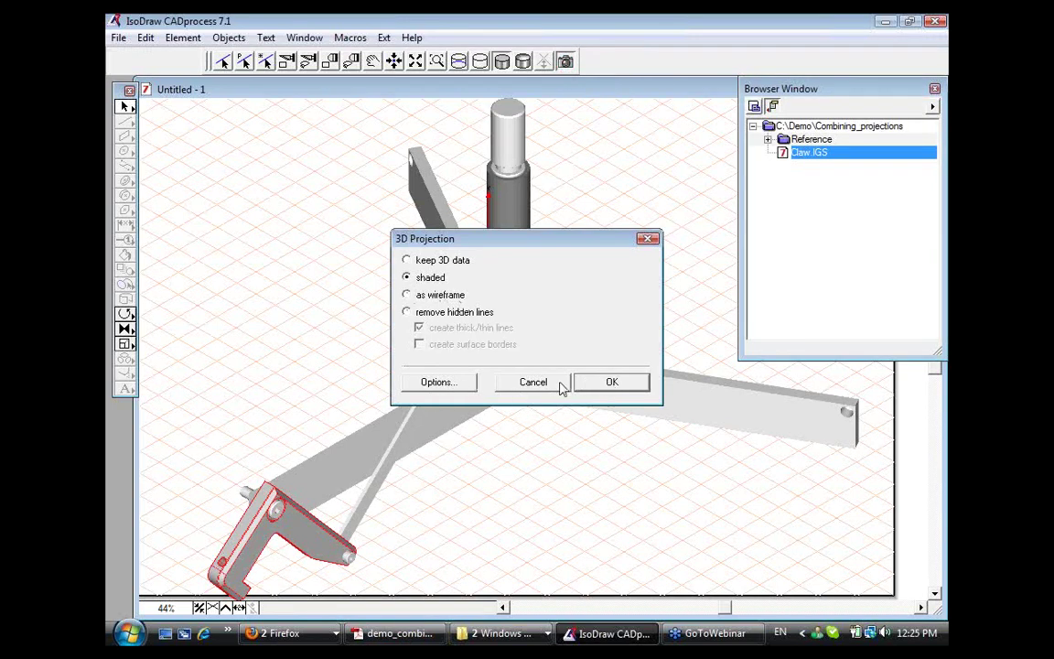
click(439, 382)
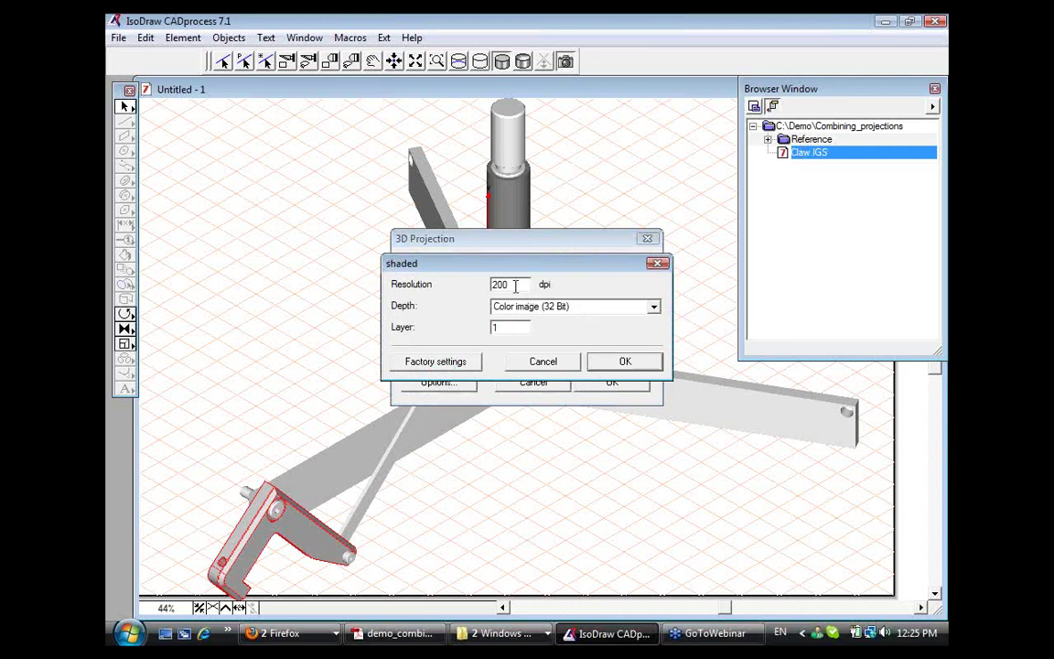
click(654, 307)
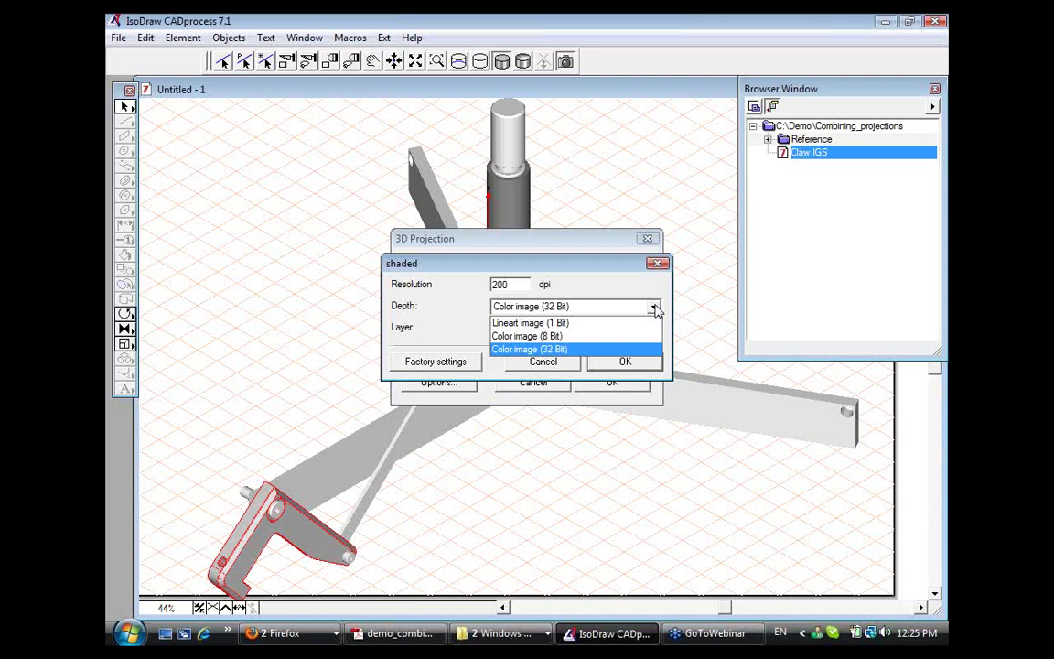
click(554, 351)
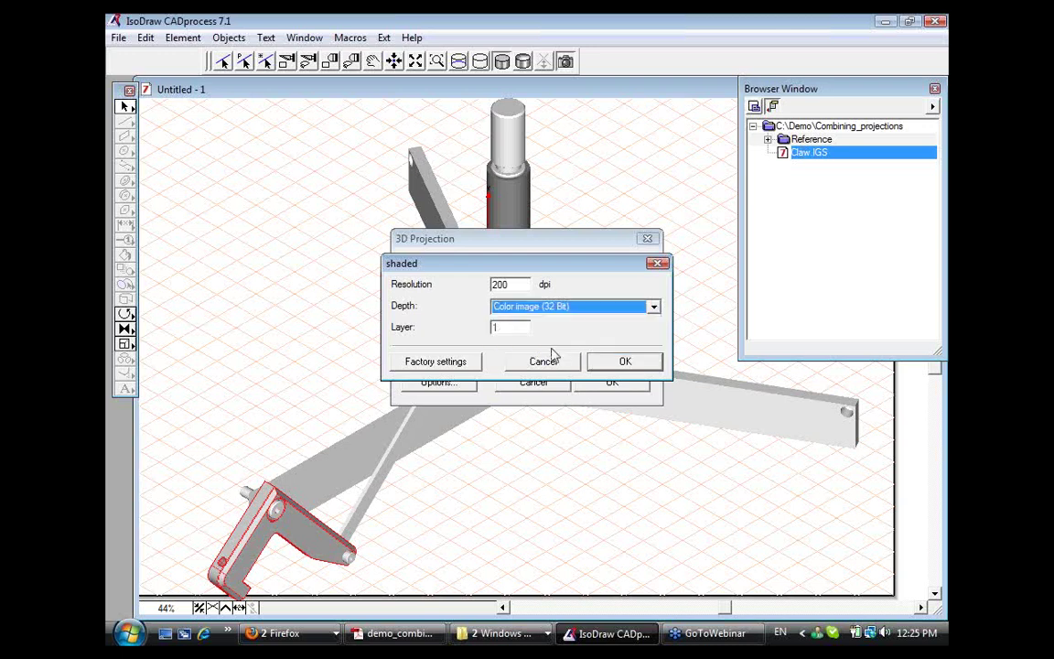
click(610, 363)
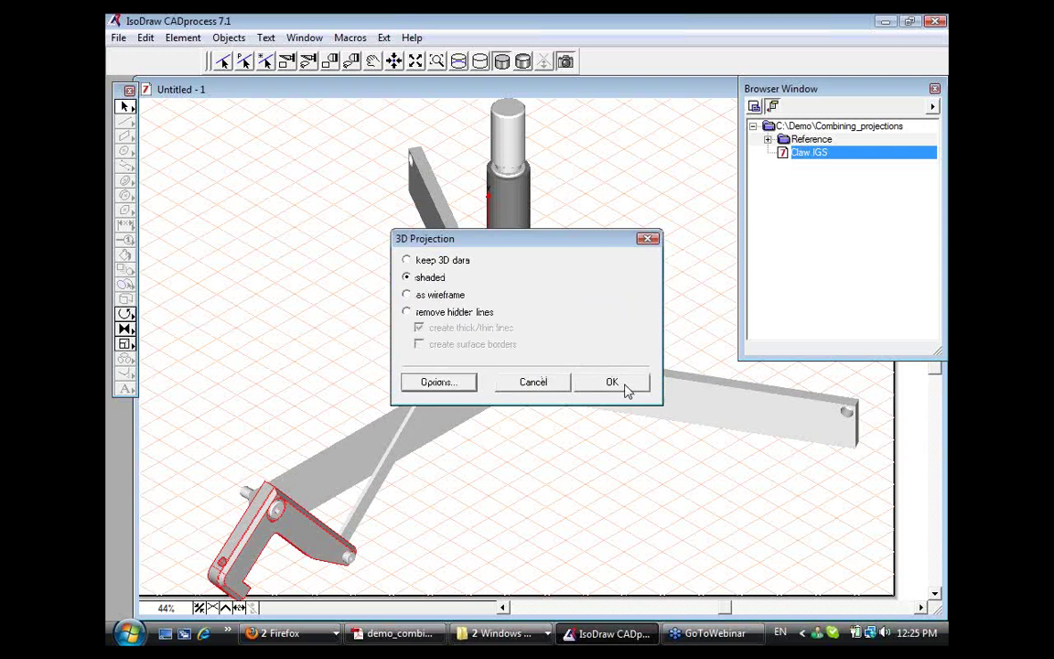
click(625, 383)
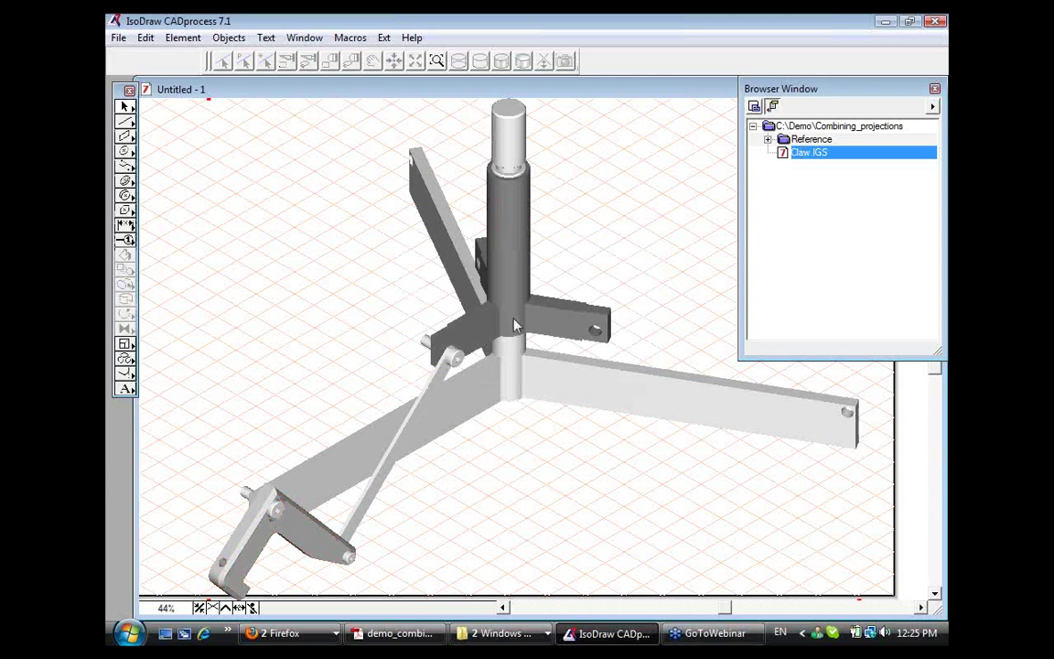
Undock and close the Browser Window, then put the claw into Element > 3D Transformation mode
mouse_move(880, 90)
mouse_down()
mouse_move(759, 117)
mouse_move(723, 113)
mouse_up()
click(814, 113)
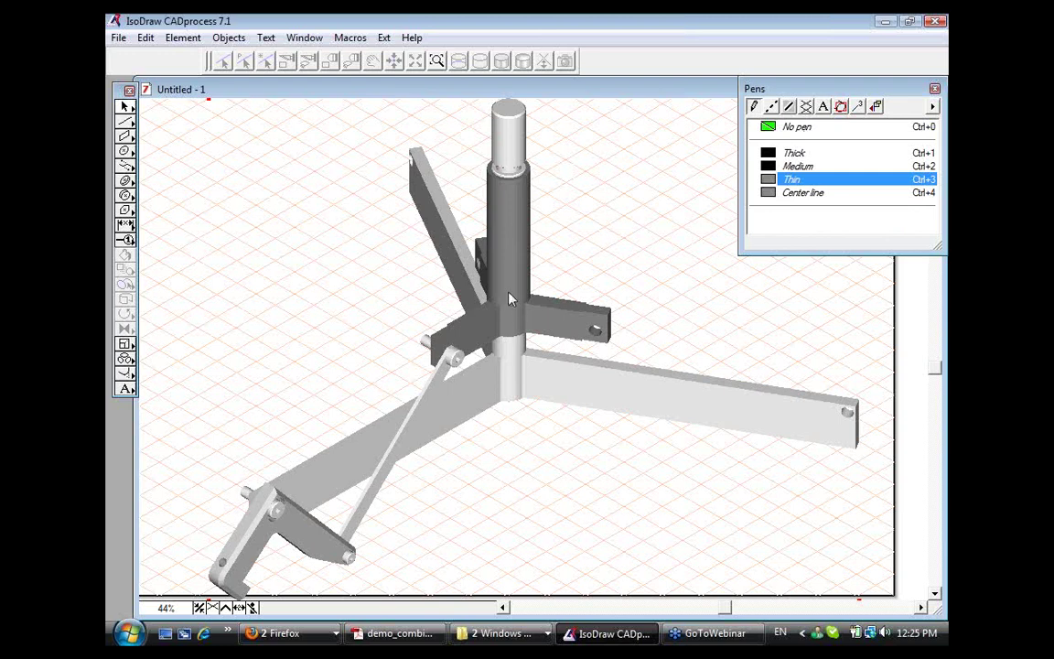
click(147, 41)
mouse_move(207, 219)
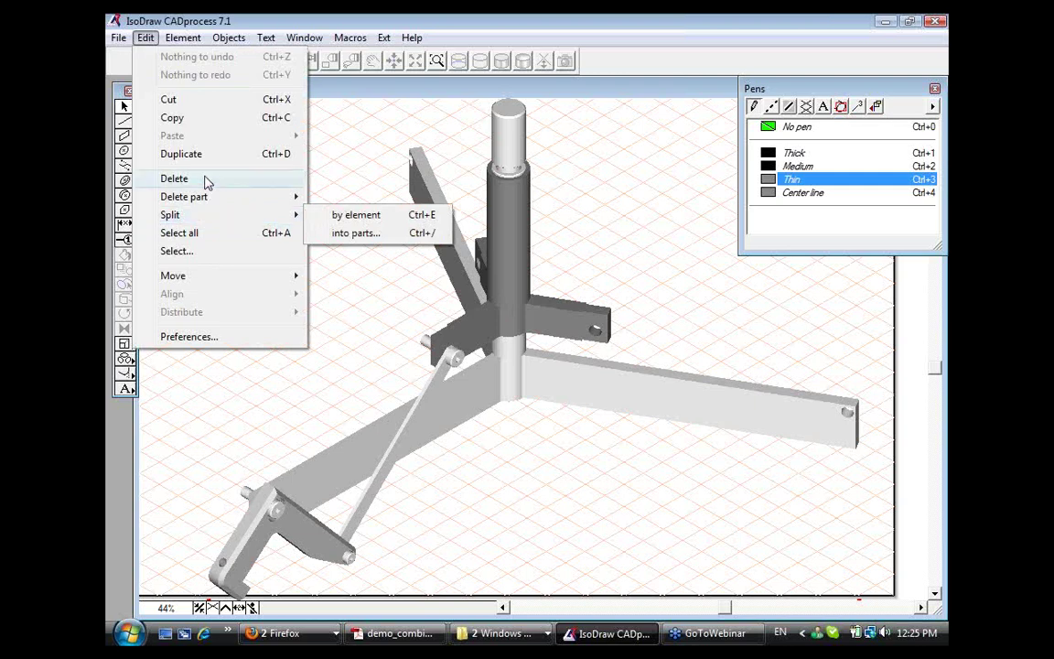
click(145, 37)
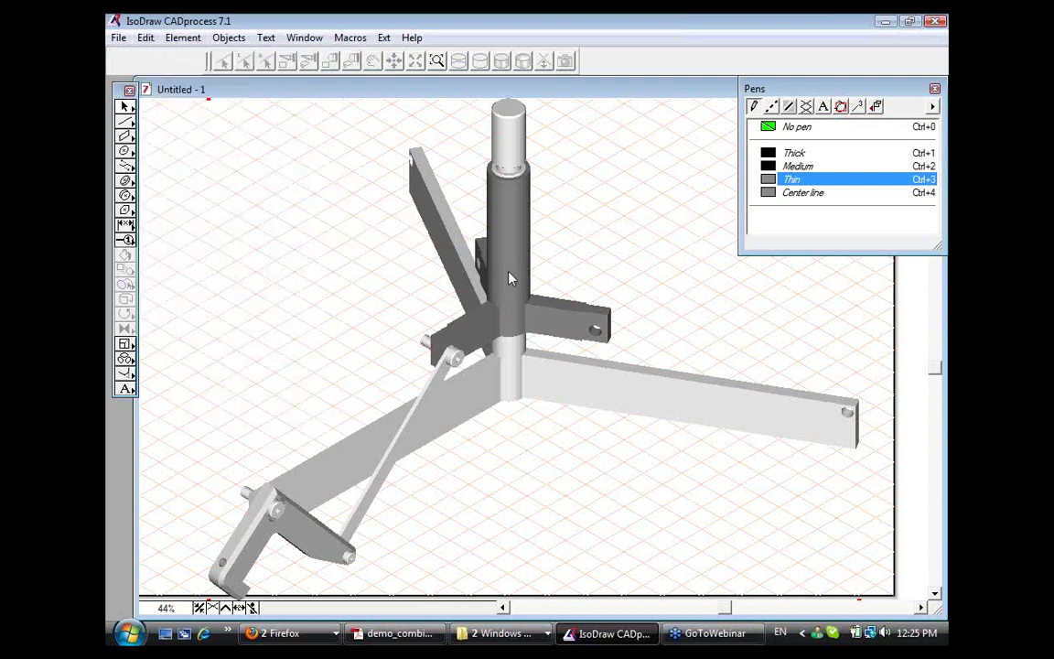
click(148, 40)
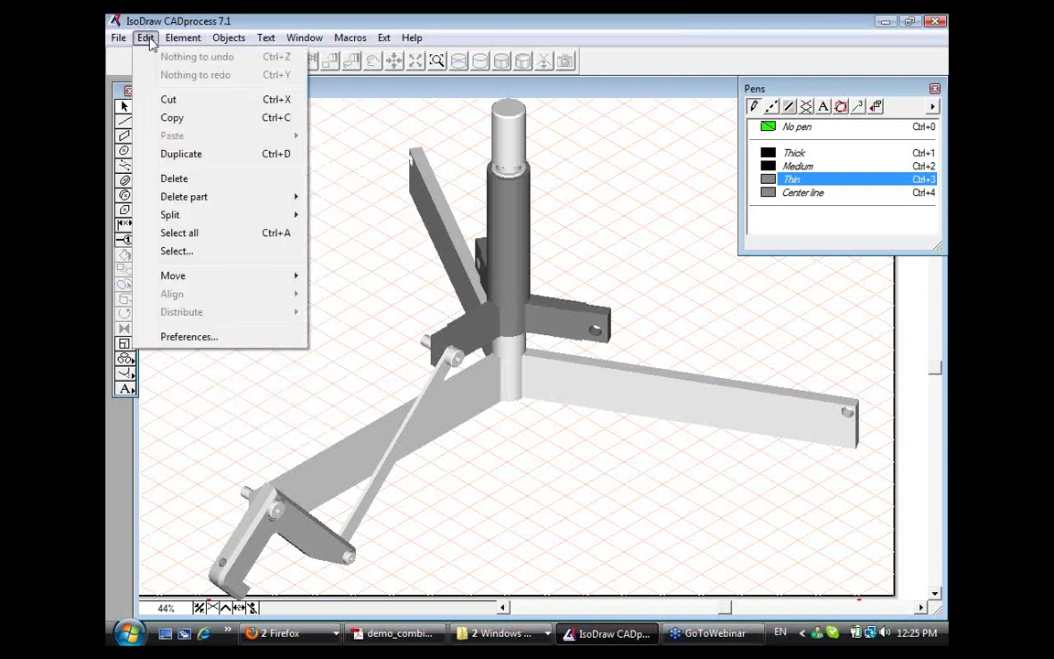
mouse_move(183, 38)
click(236, 392)
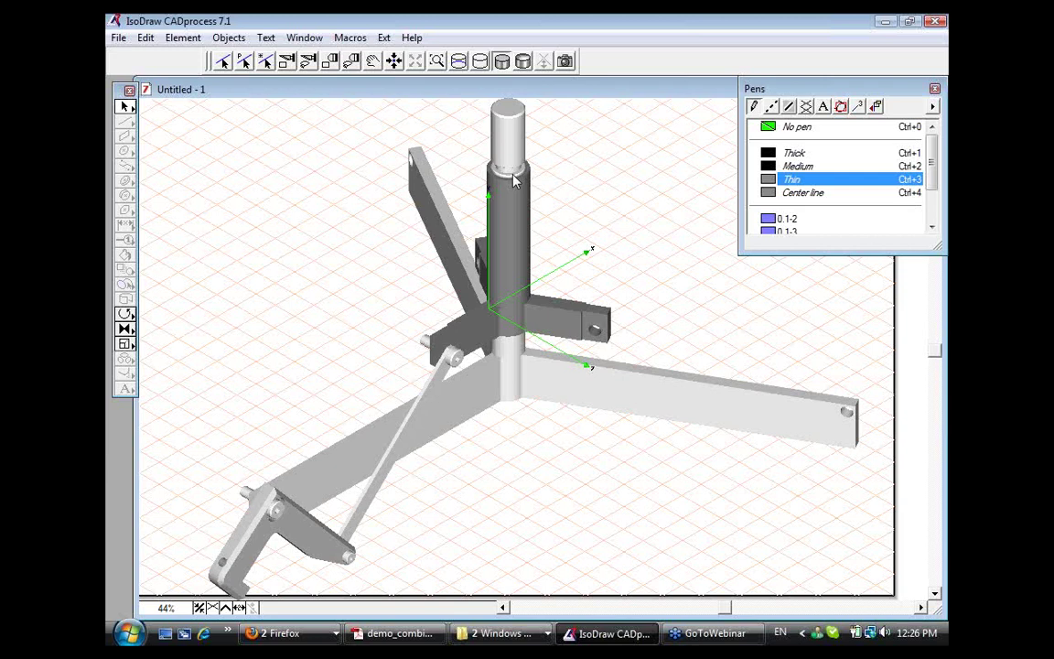
Switch the claw model's display to Smooth rendering
scroll(514, 180, up, 3)
scroll(514, 181, up, 1)
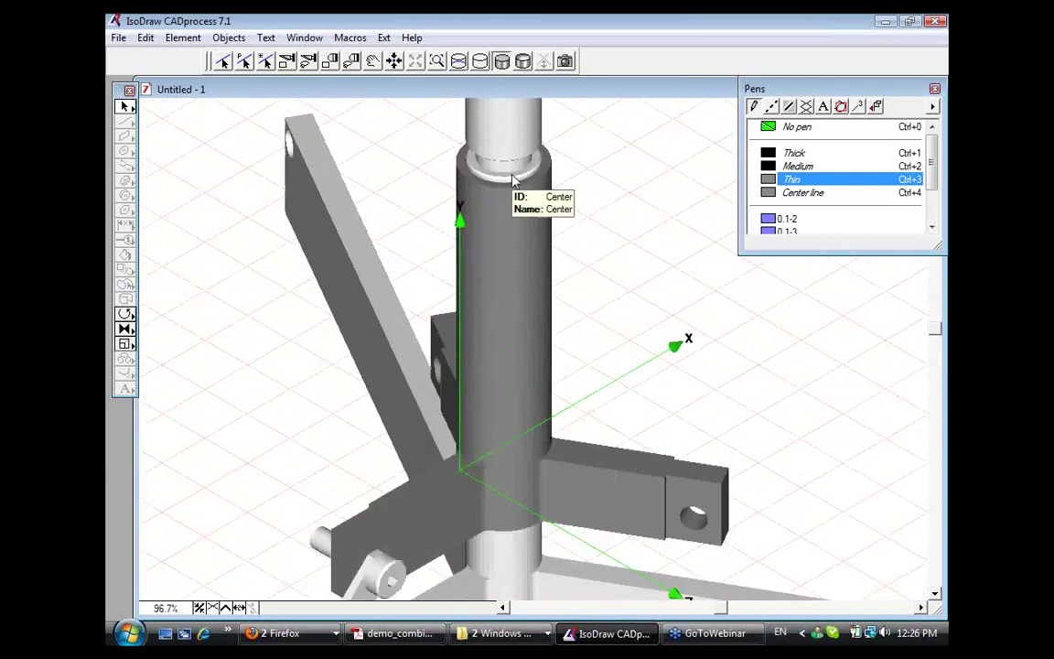
click(525, 62)
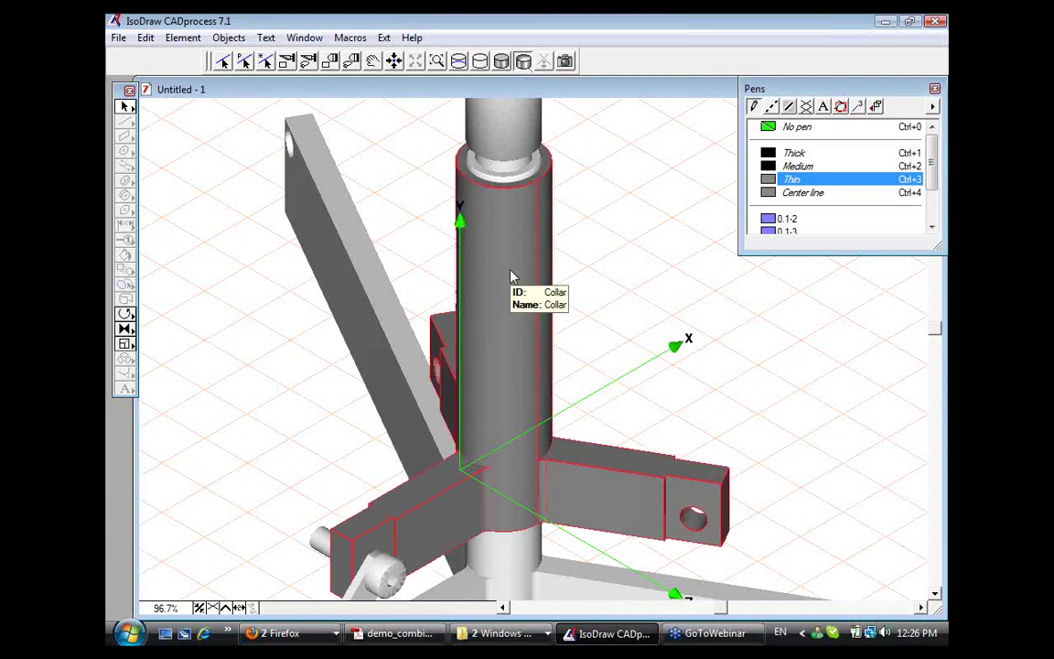
scroll(511, 277, down, 1)
Re-project the smooth claw as a shaded 200-resolution, 32-bit colour image, then return to Acrobat
scroll(511, 276, down, 2)
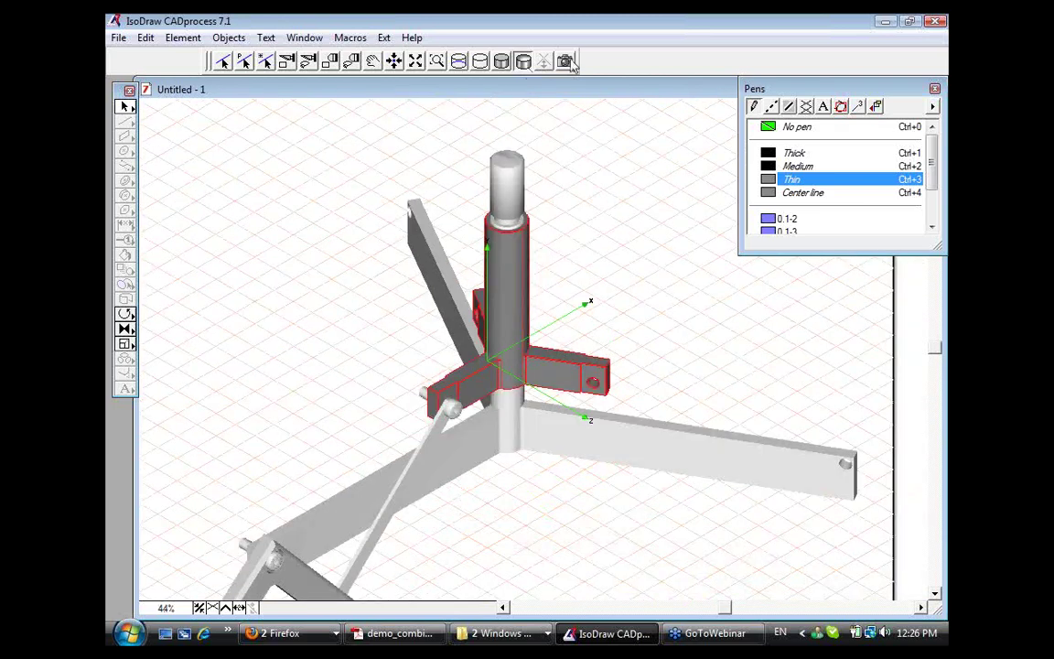
click(523, 60)
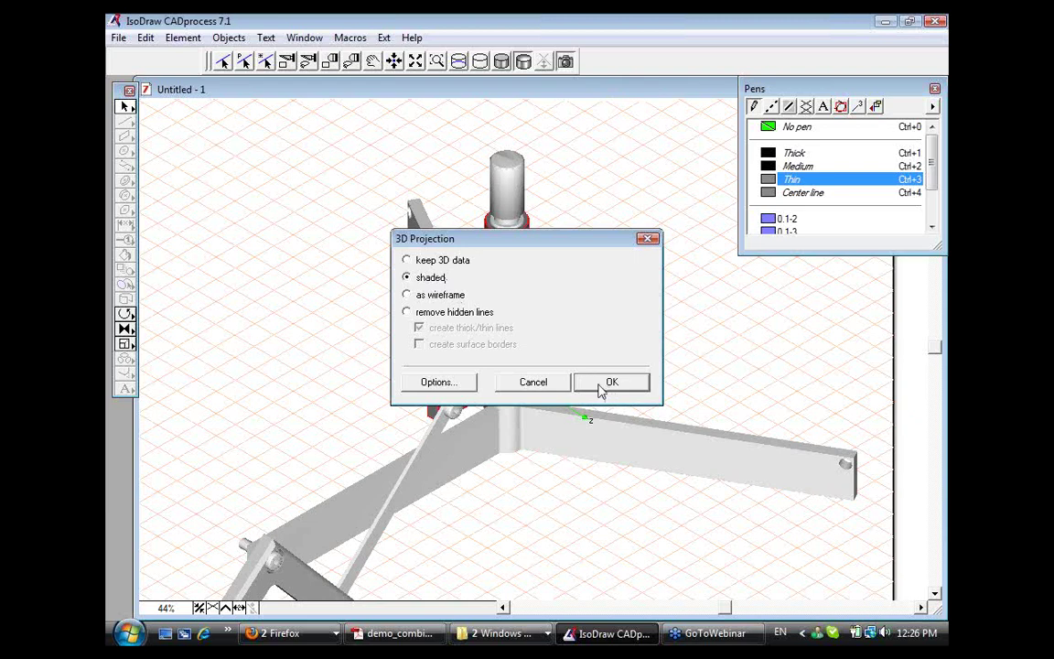
click(439, 382)
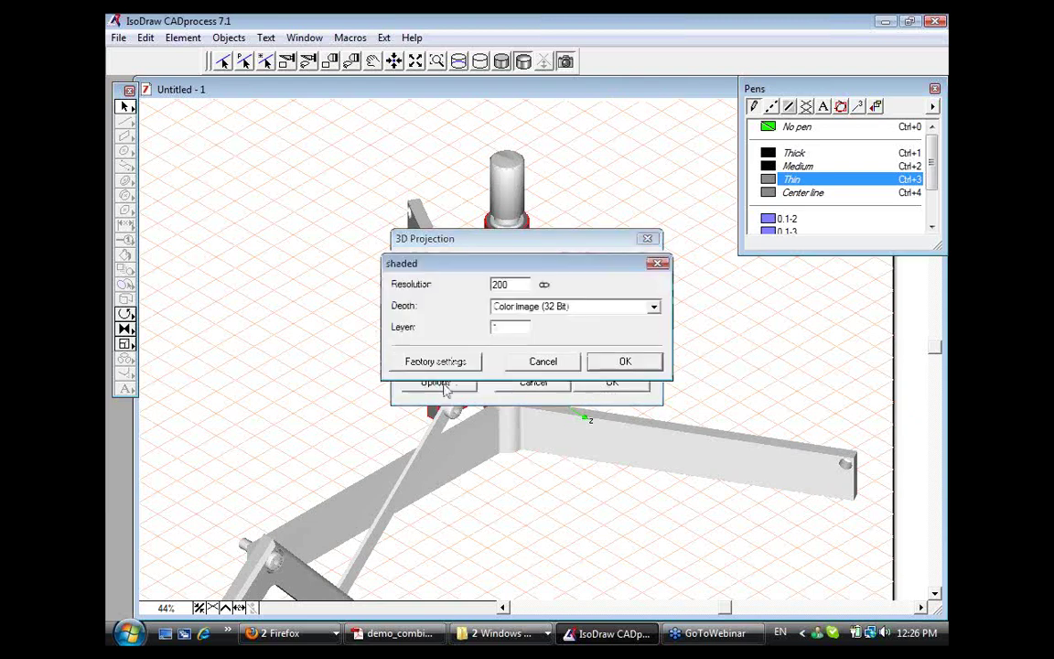
click(624, 364)
click(608, 382)
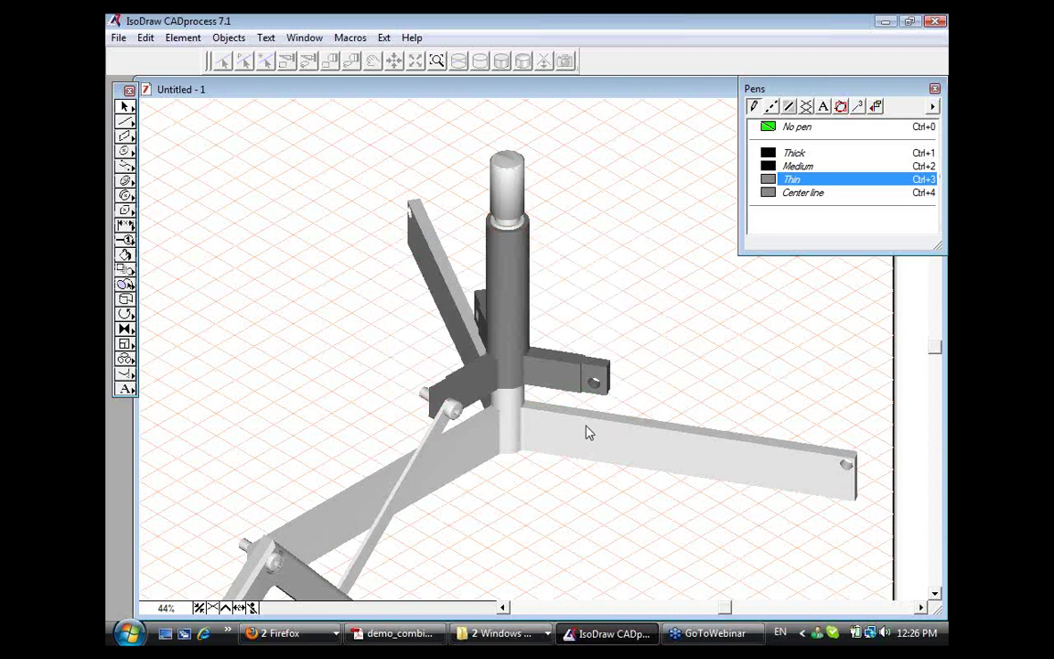
click(413, 642)
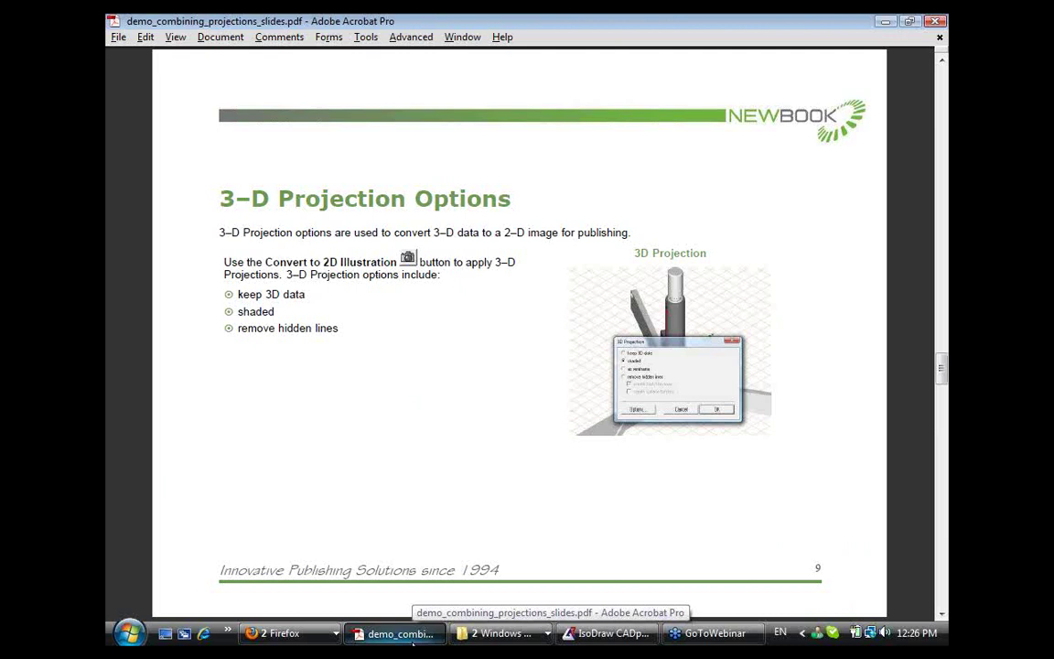
Show slide 10, 'Adjust Properties for the Background Layer', then return to IsoDraw
key(Page_Down)
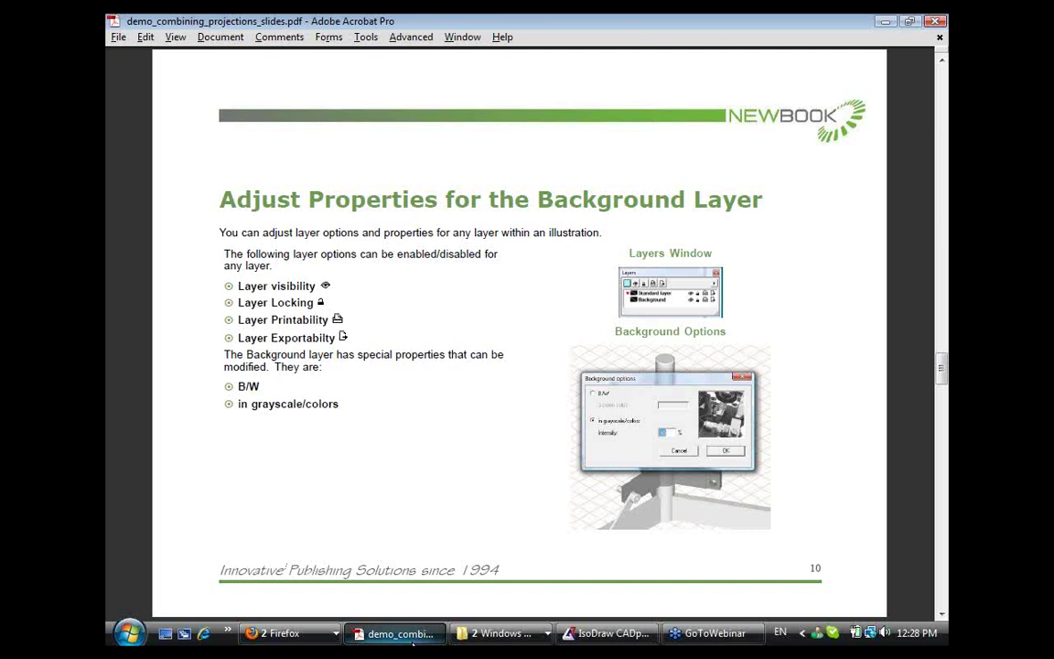
key(alt+Tab)
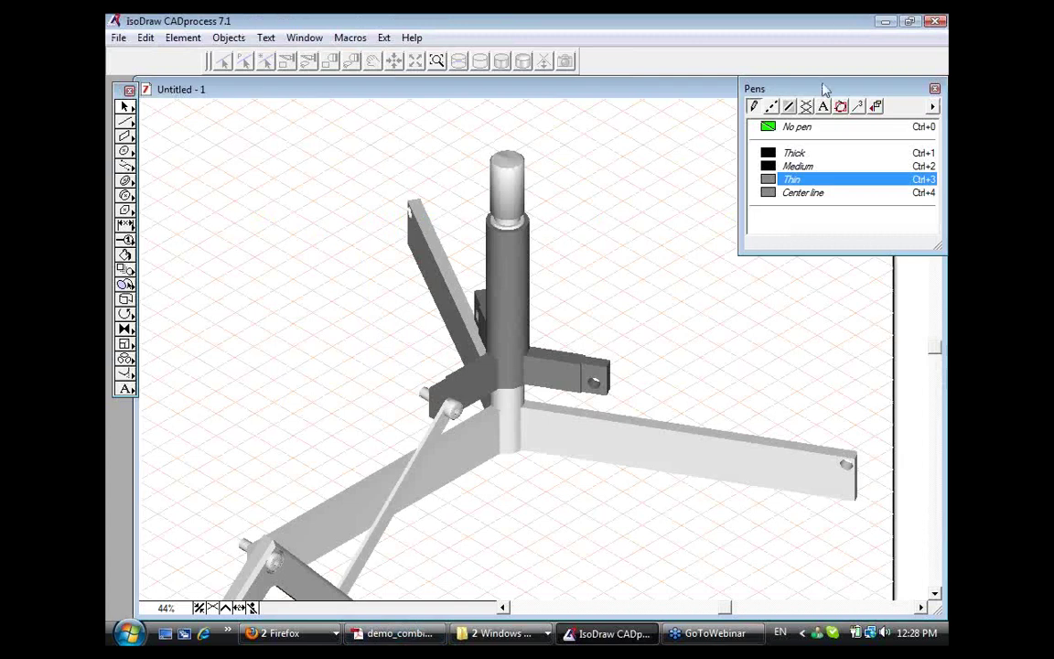
Close the Pens panel, show Layers, activate the Background layer and select the claw image
drag(787, 88, 679, 115)
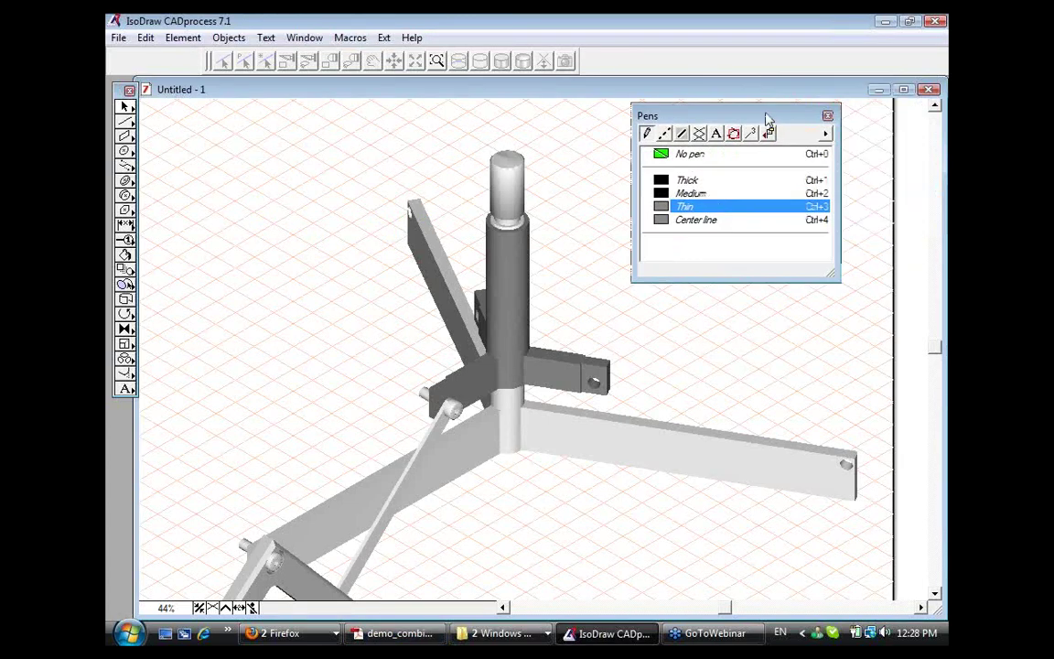
click(827, 117)
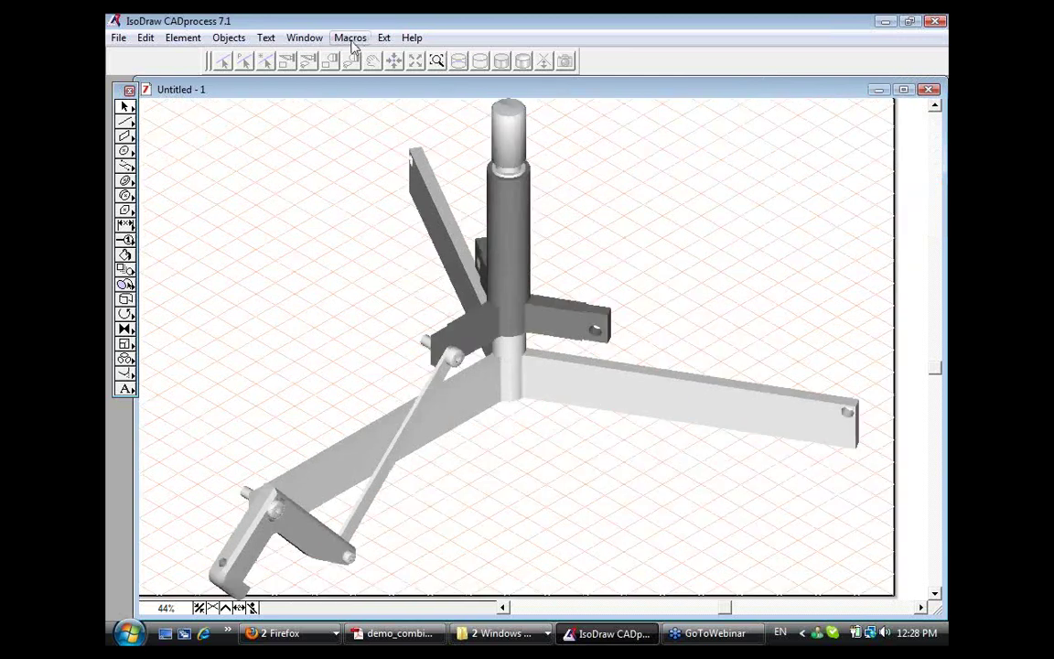
click(305, 39)
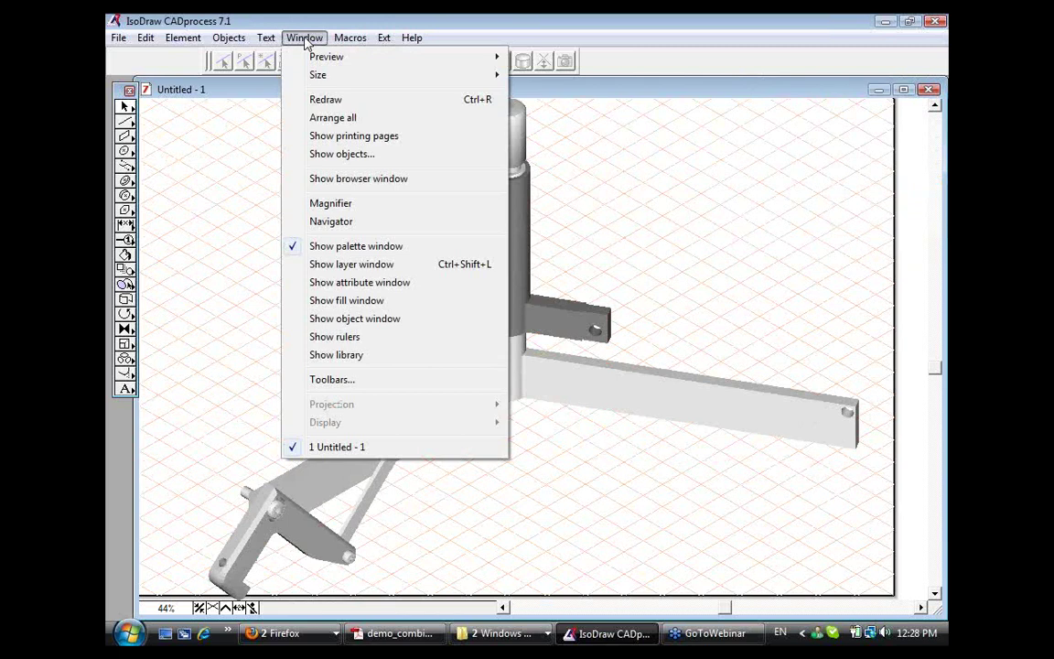
click(360, 265)
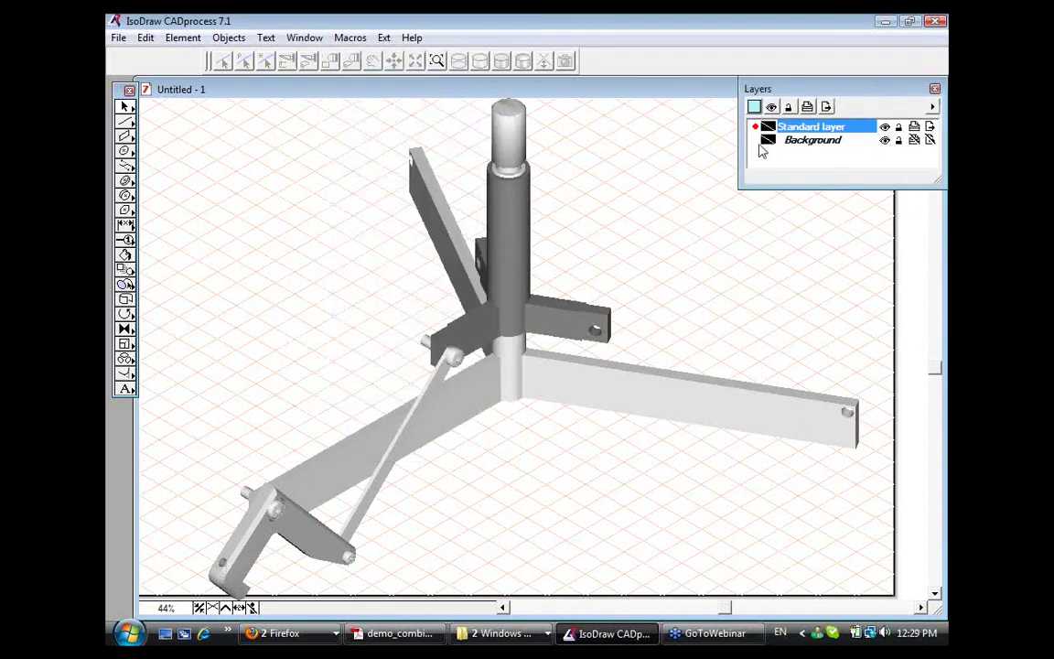
click(757, 140)
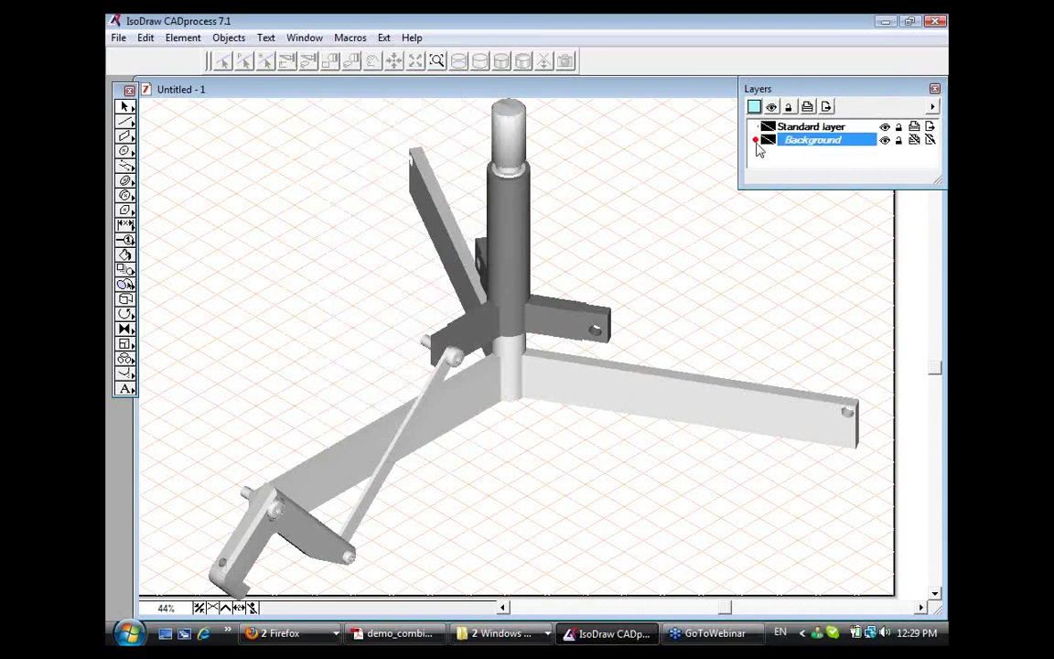
click(520, 239)
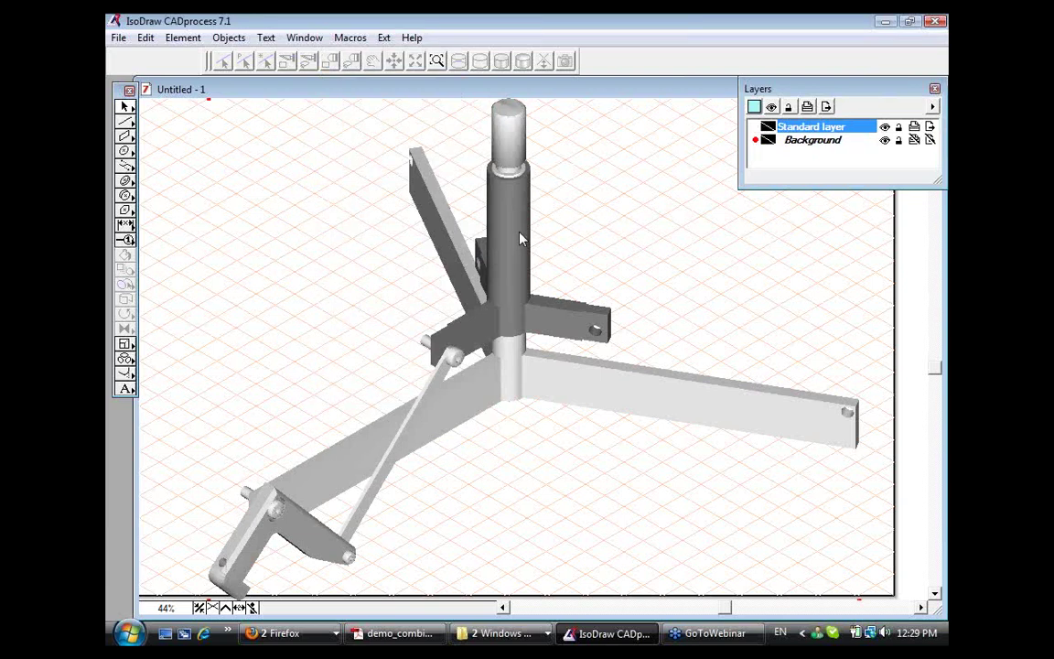
Move the selected claw image onto the Background layer with Selection to active layer
drag(881, 94, 813, 103)
click(872, 119)
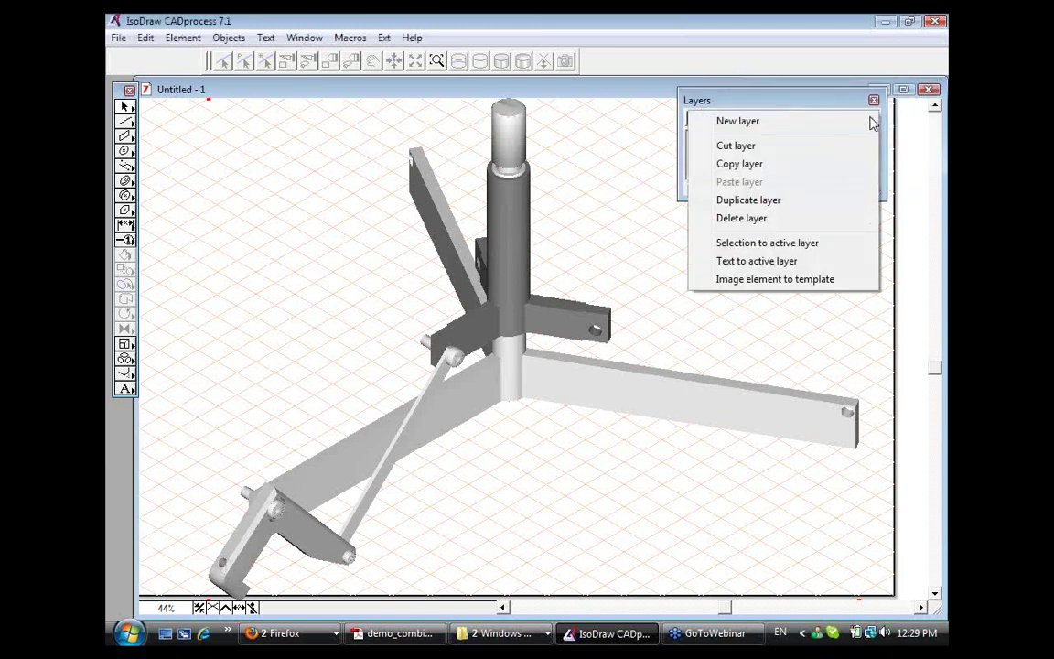
click(813, 280)
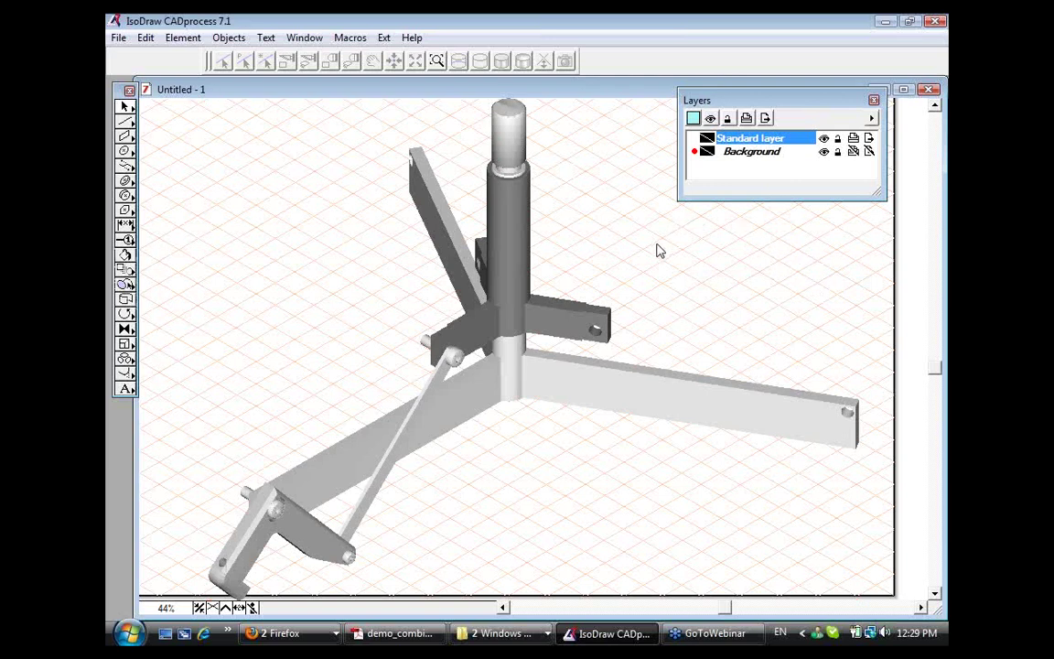
click(495, 207)
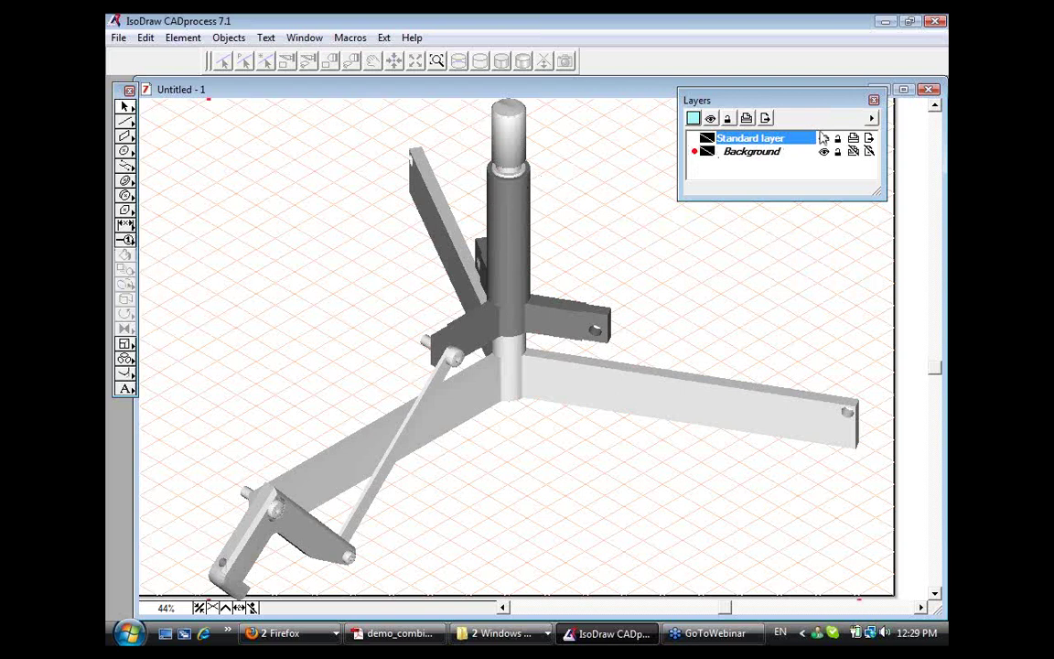
click(873, 120)
click(830, 246)
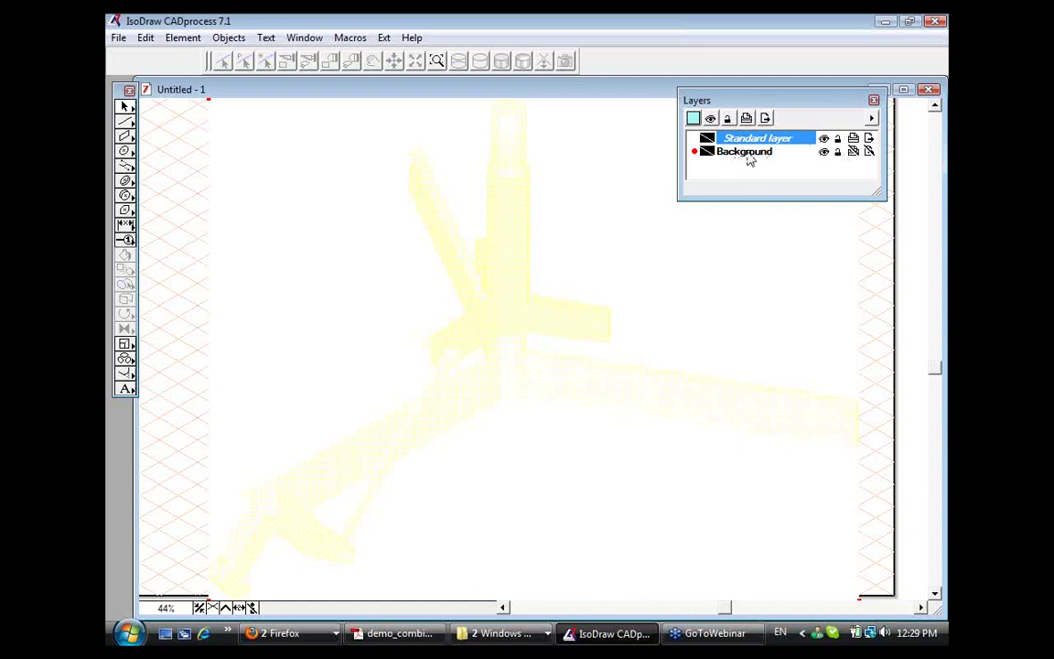
Keep the Background layer in B/W display and change its screen colour to blue
double_click(749, 153)
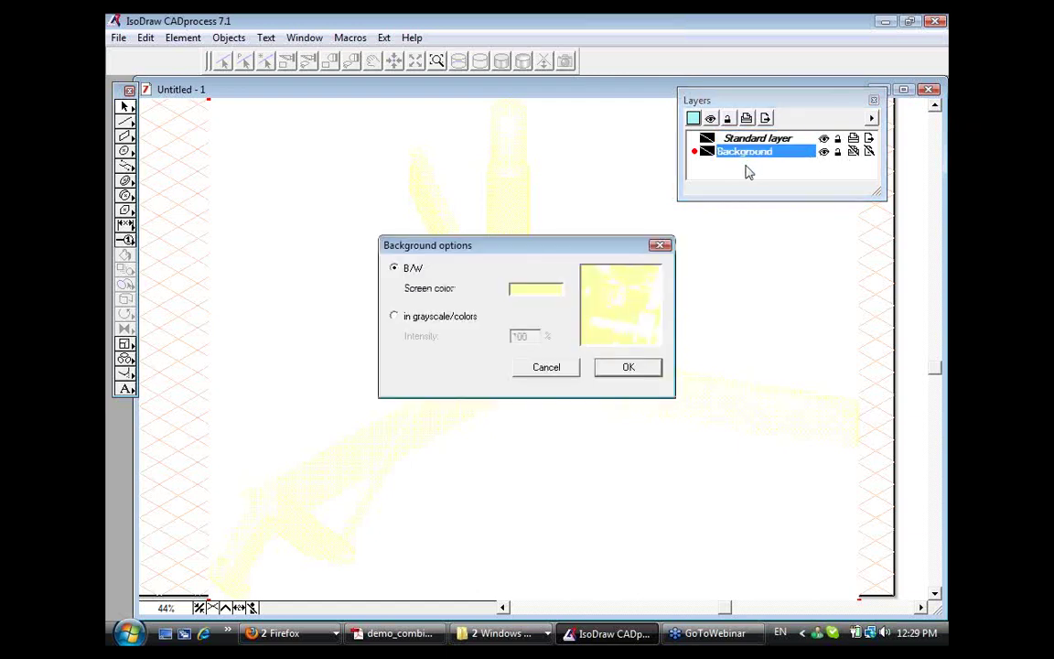
click(536, 290)
click(461, 229)
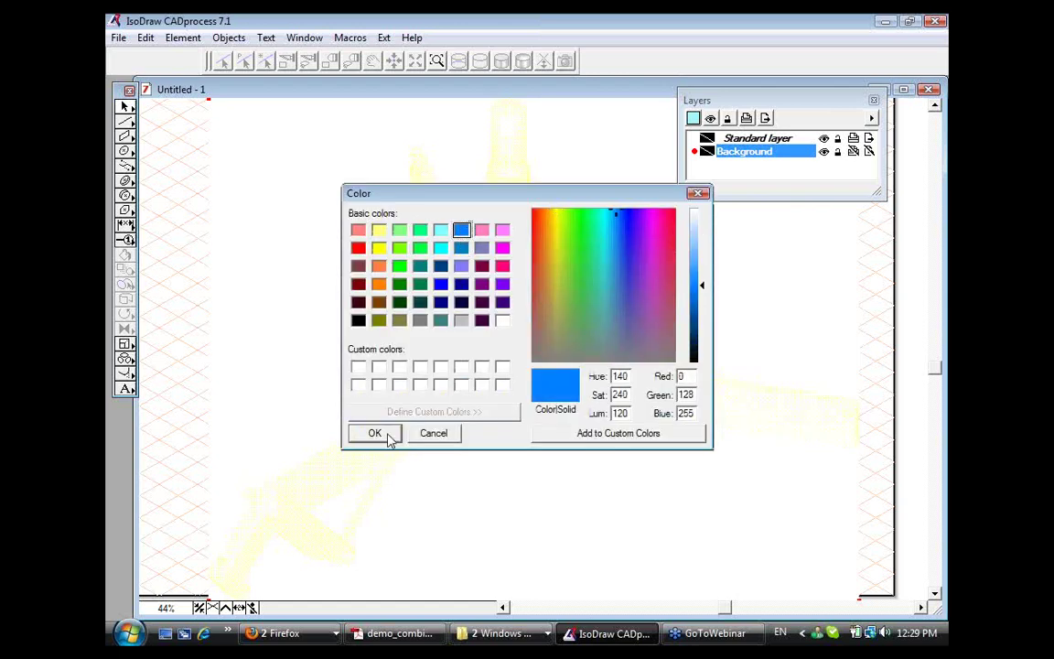
click(376, 433)
click(629, 368)
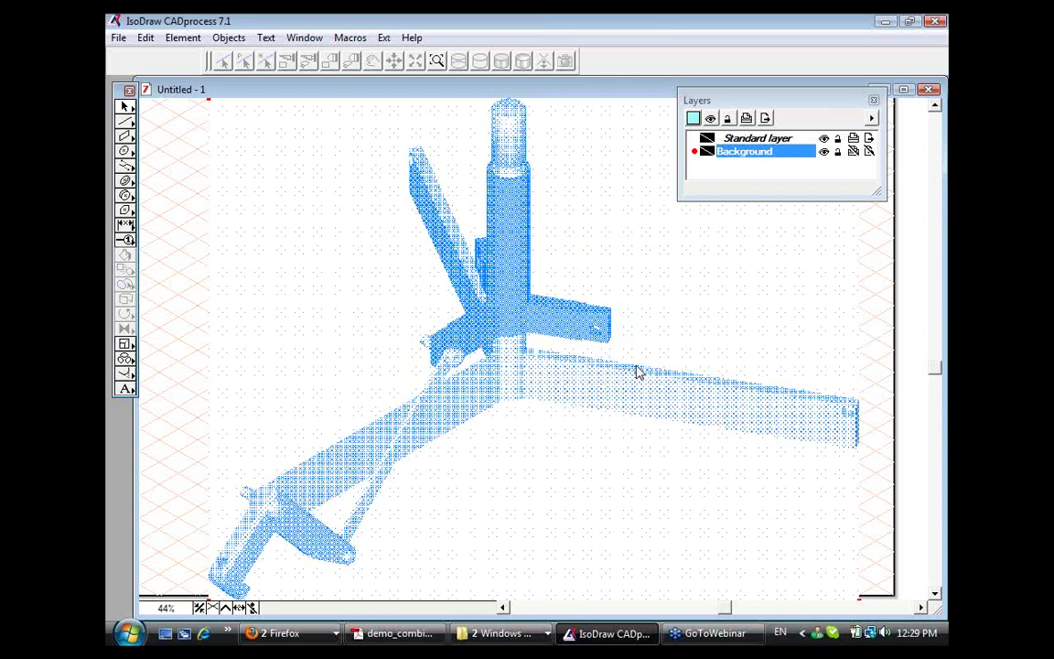
Set the Background layer to display in grayscale at 80 intensity instead of black-and-white
double_click(747, 154)
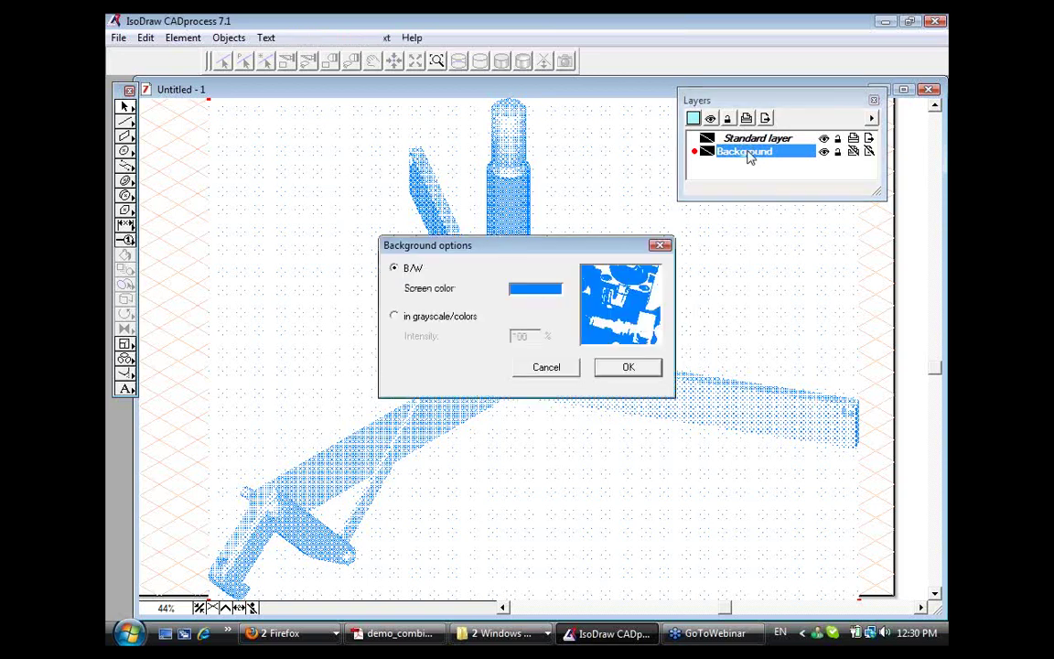
click(395, 315)
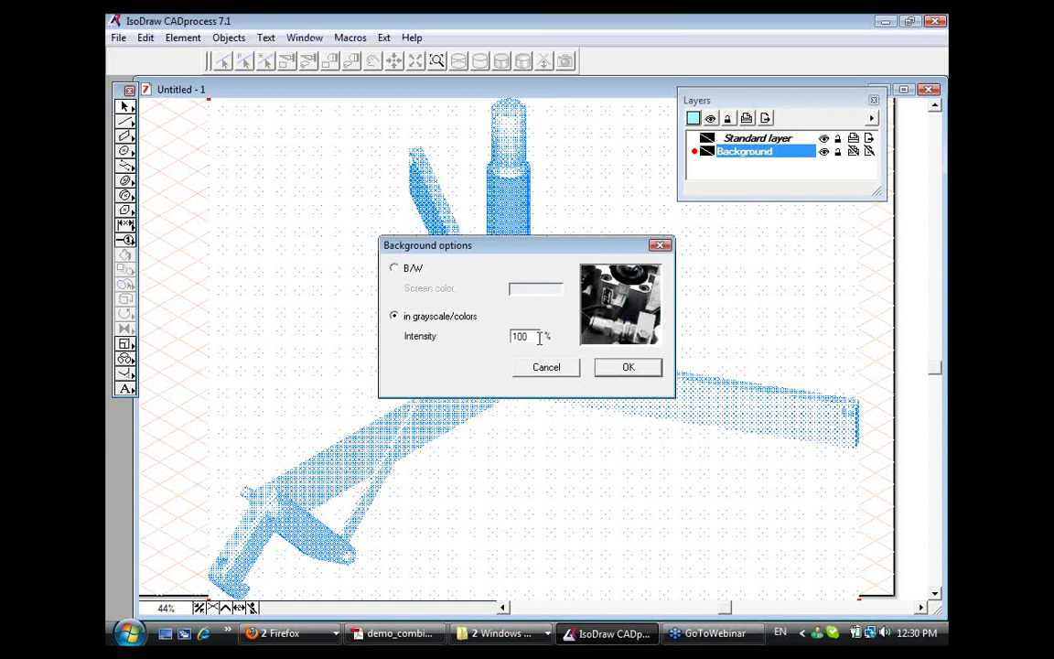
drag(535, 336, 461, 332)
text(80)
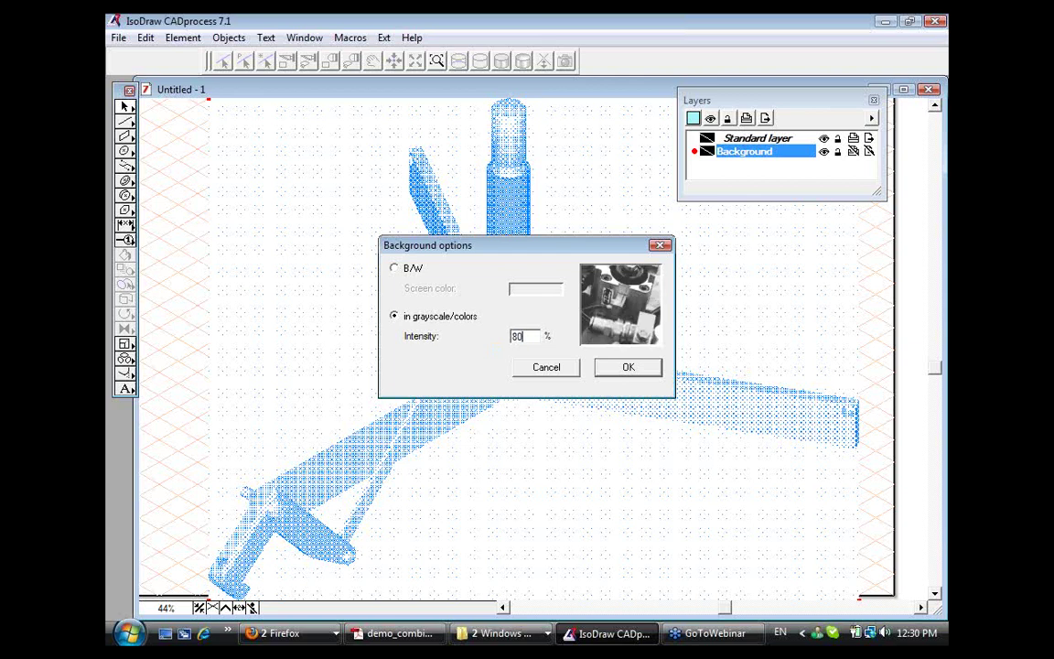
click(630, 369)
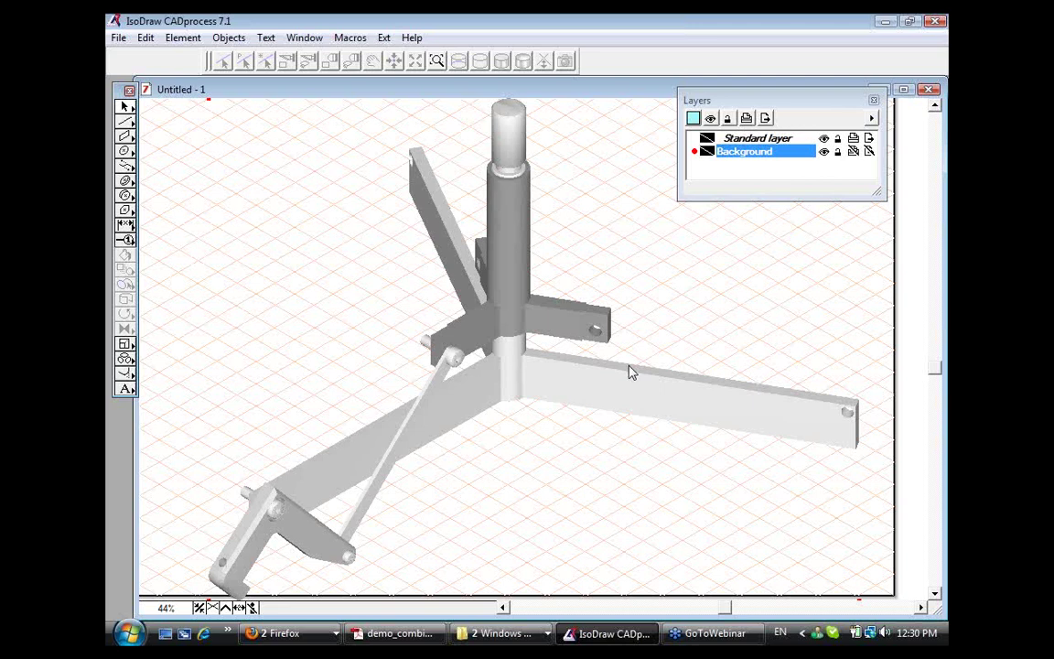
Show the webinar slides in Acrobat down to slide 11, '3-D Transformation', then return to IsoDraw
key(alt+Tab)
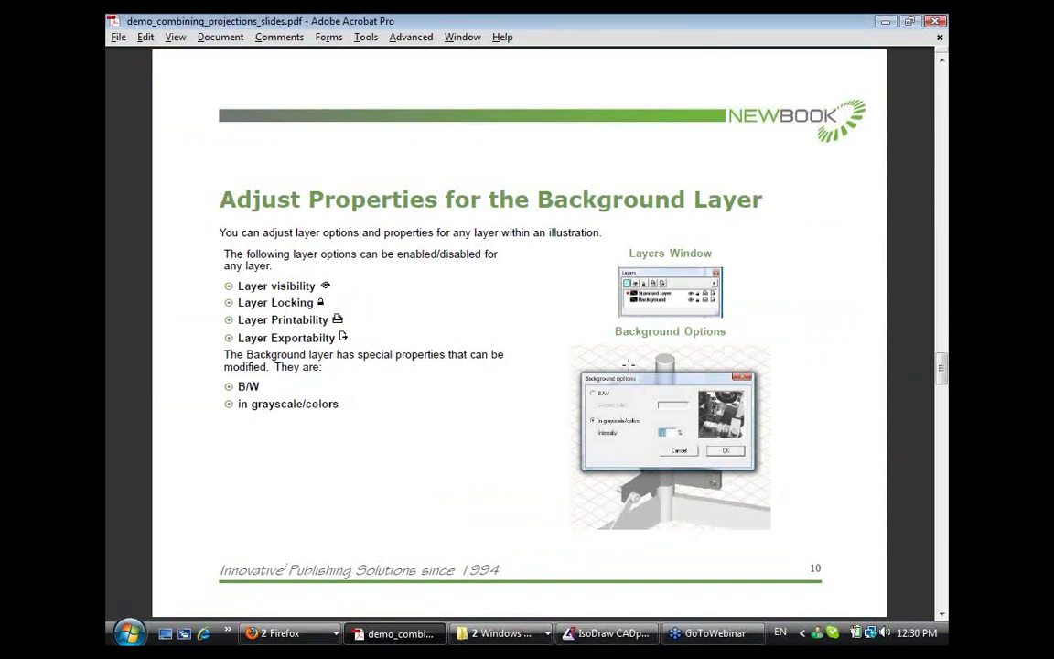
scroll(519, 330, down, 3)
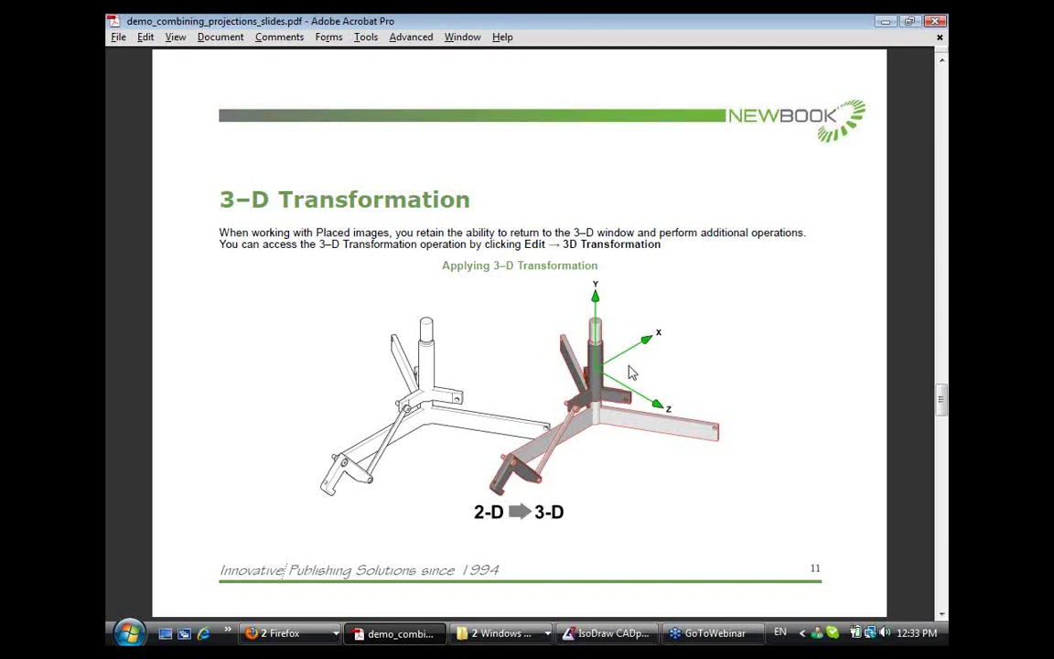
key(alt+Tab)
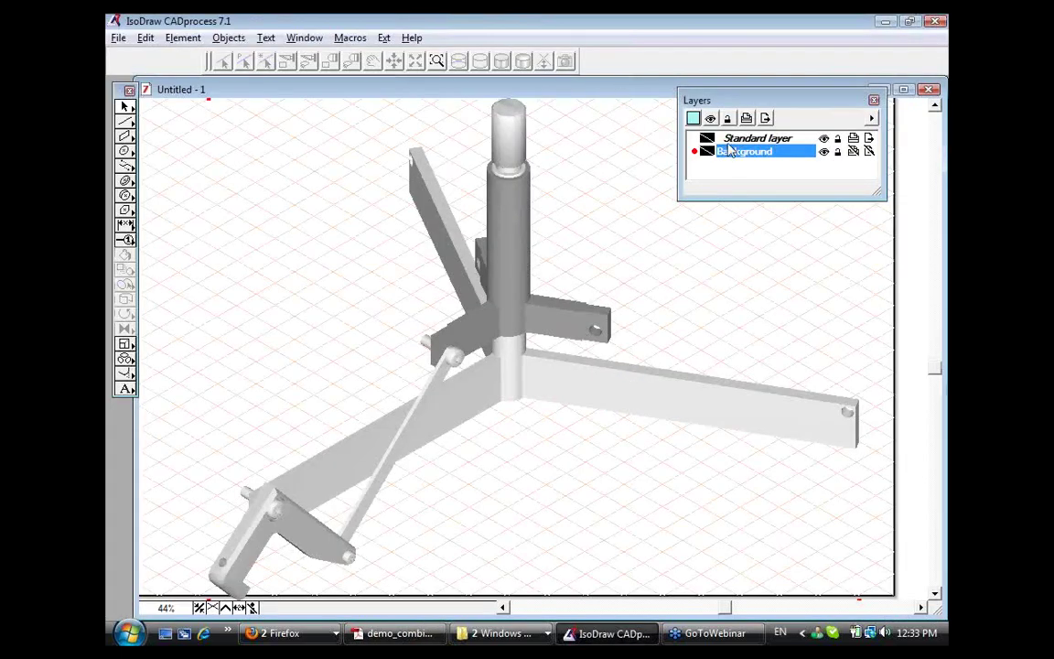
Make the Standard layer the active layer in the Layers panel
click(726, 142)
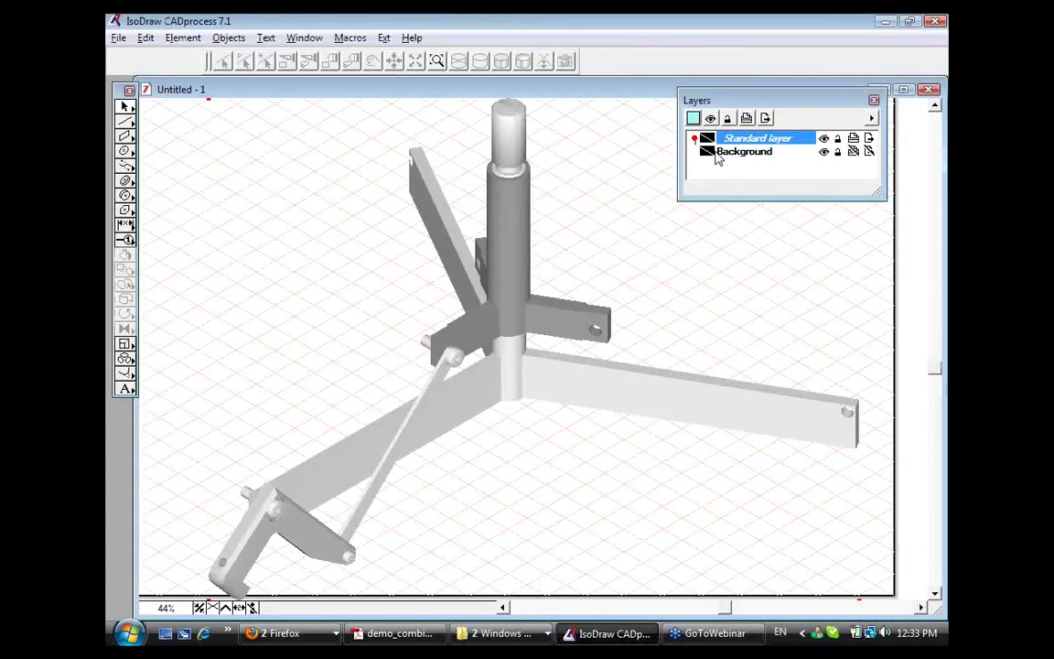
click(169, 184)
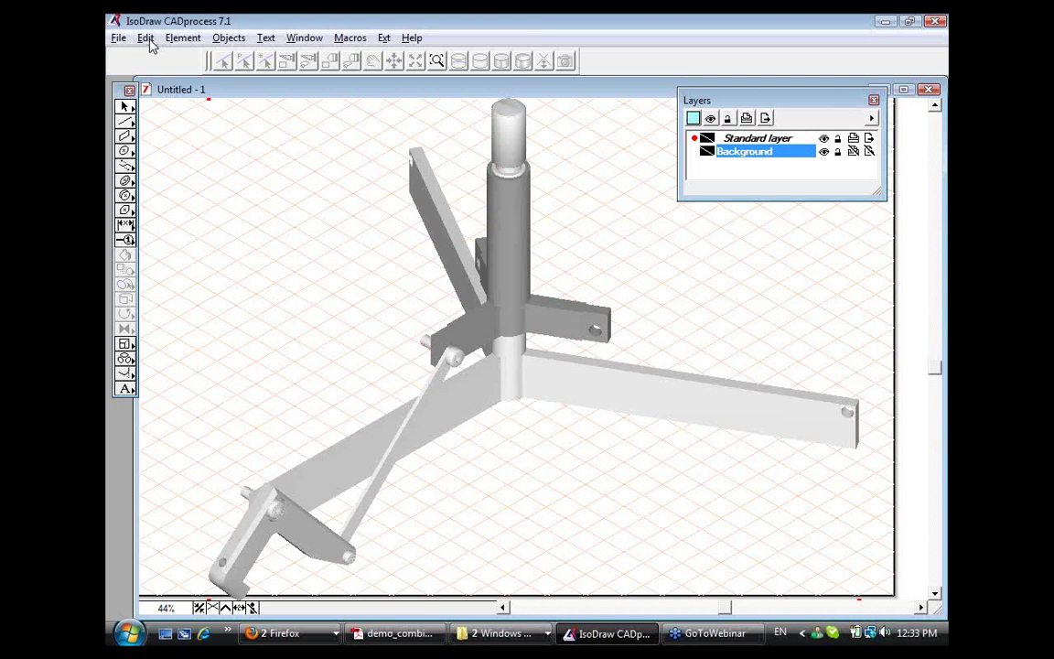
click(147, 42)
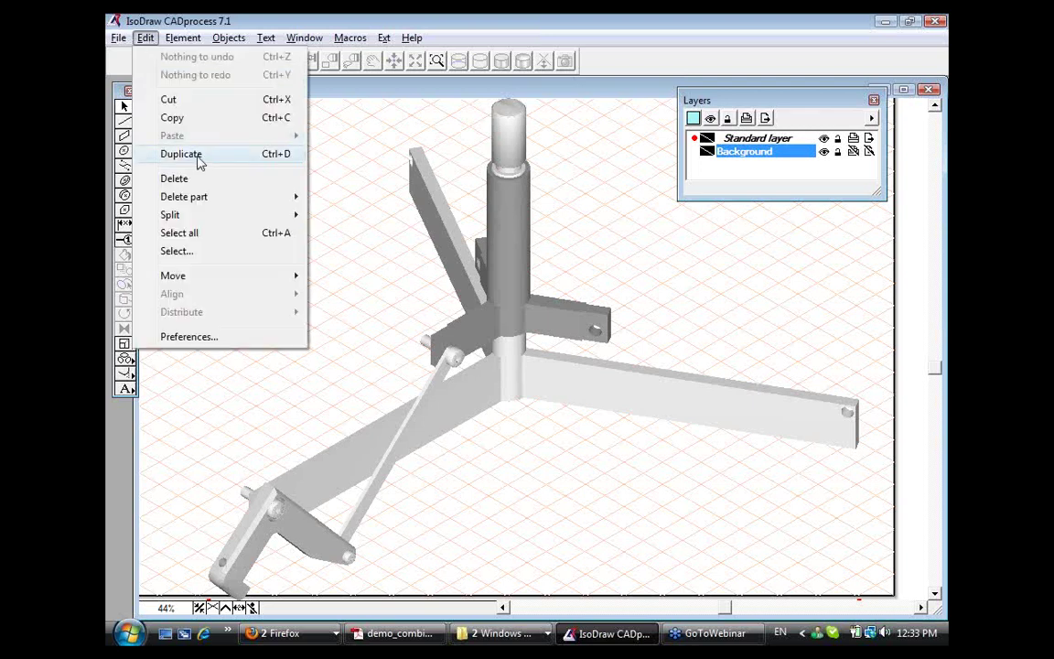
click(648, 266)
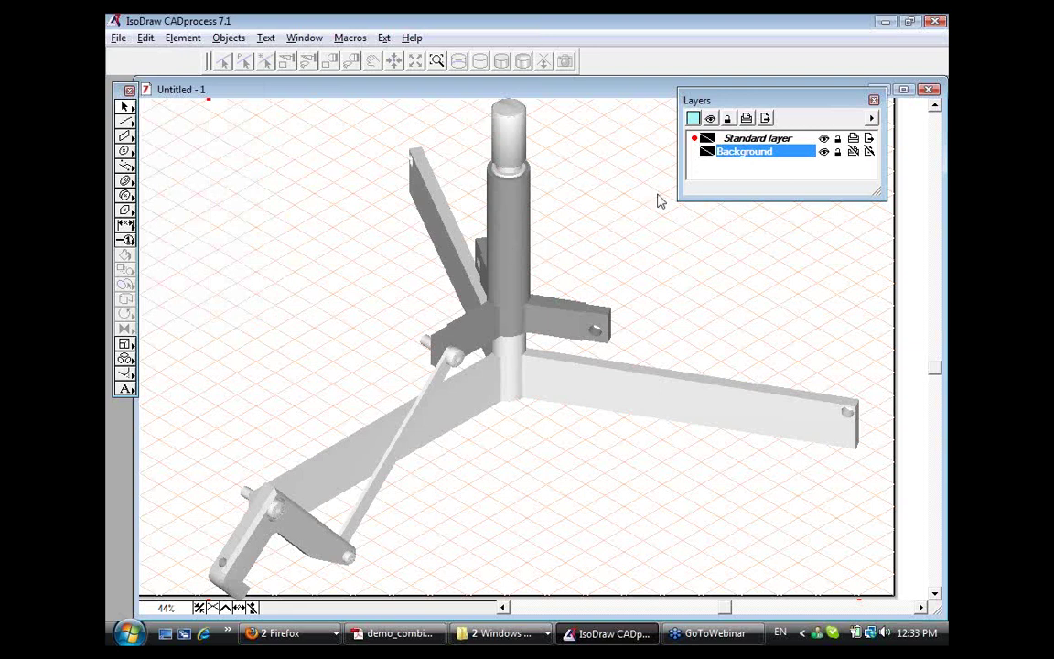
click(143, 156)
click(743, 152)
click(694, 140)
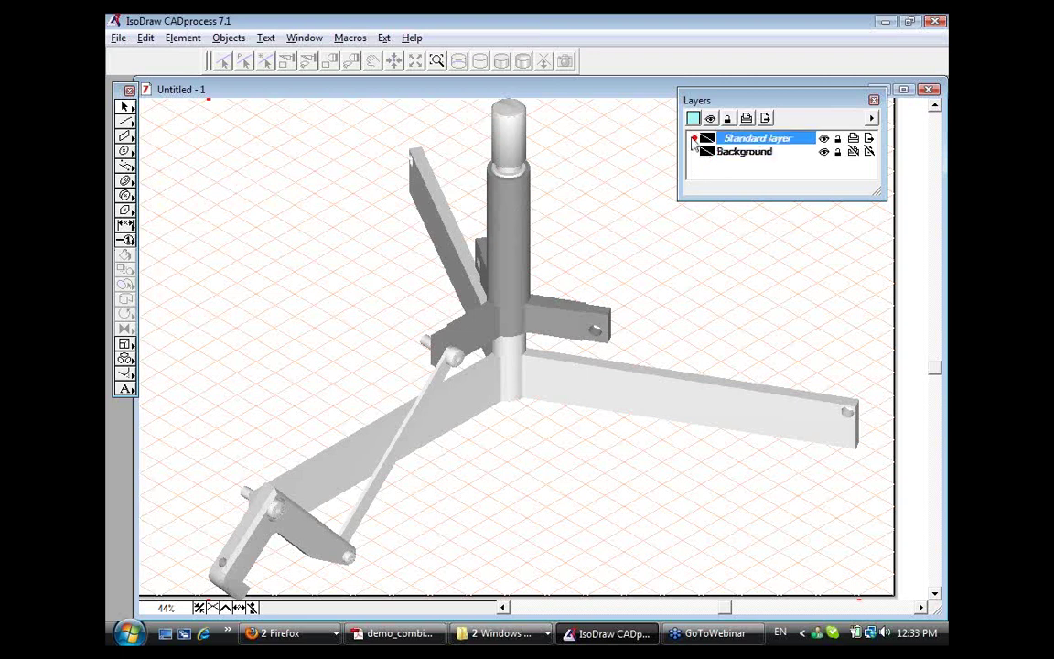
Select the placed claw model image on the canvas
click(144, 38)
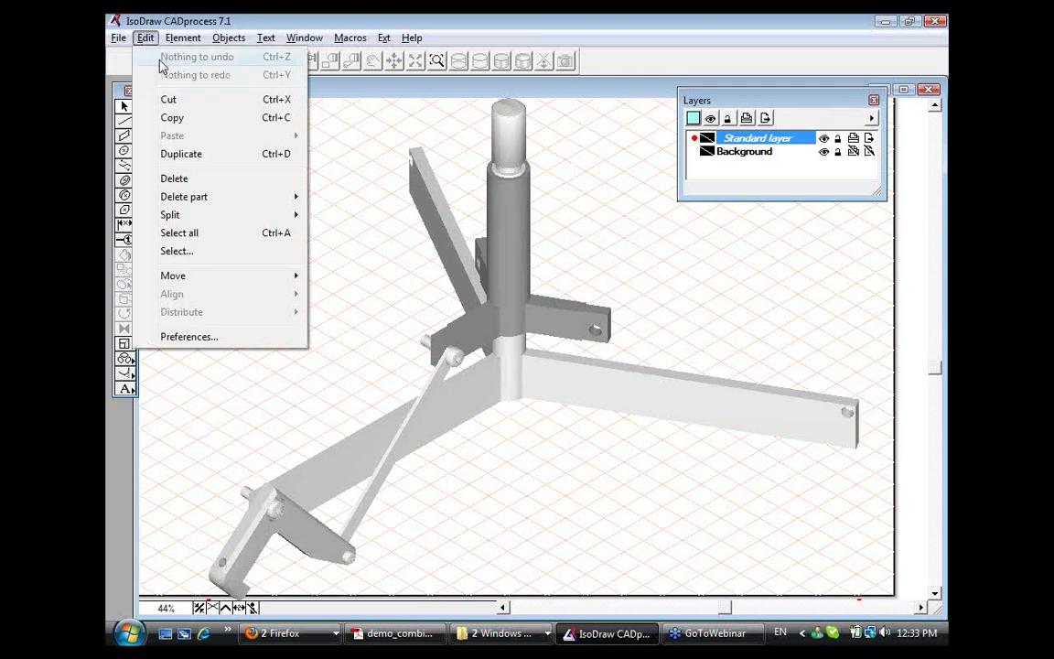
click(203, 157)
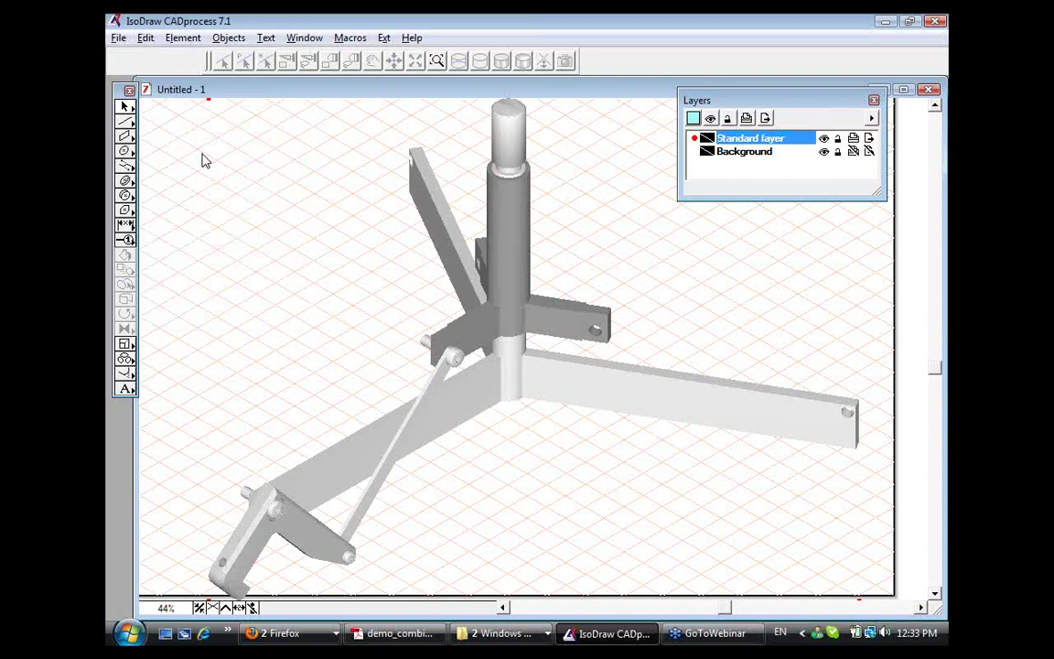
click(841, 153)
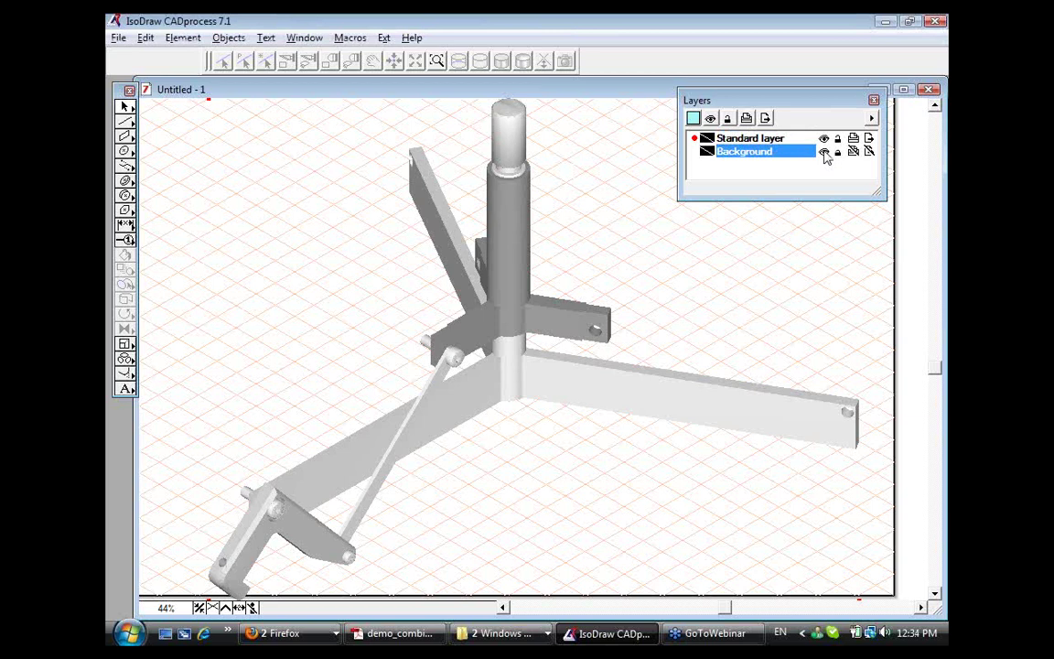
click(169, 126)
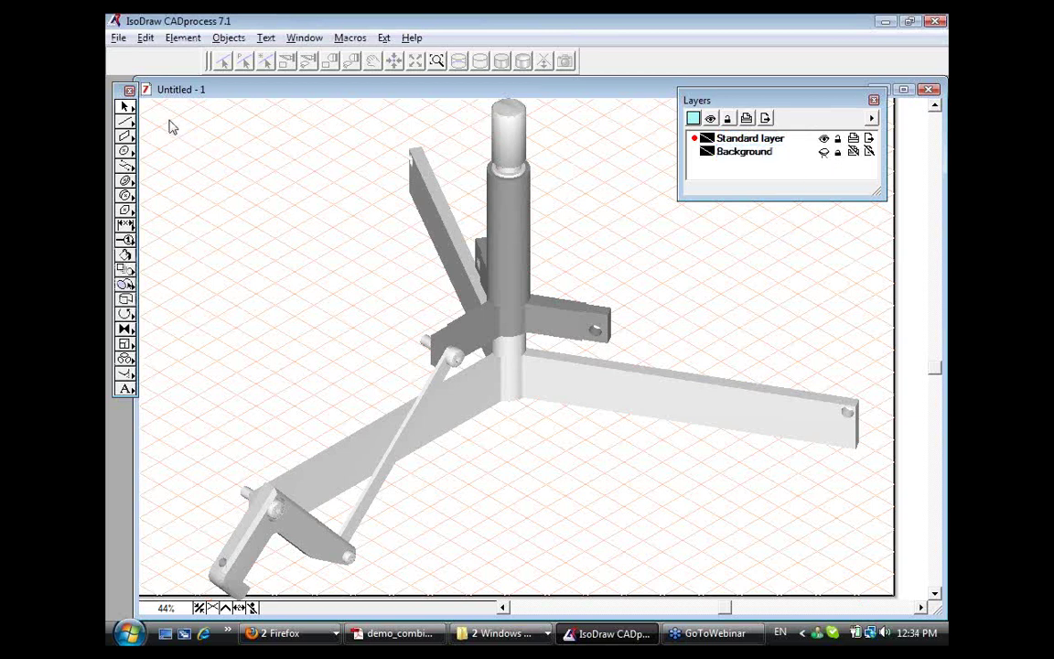
click(517, 194)
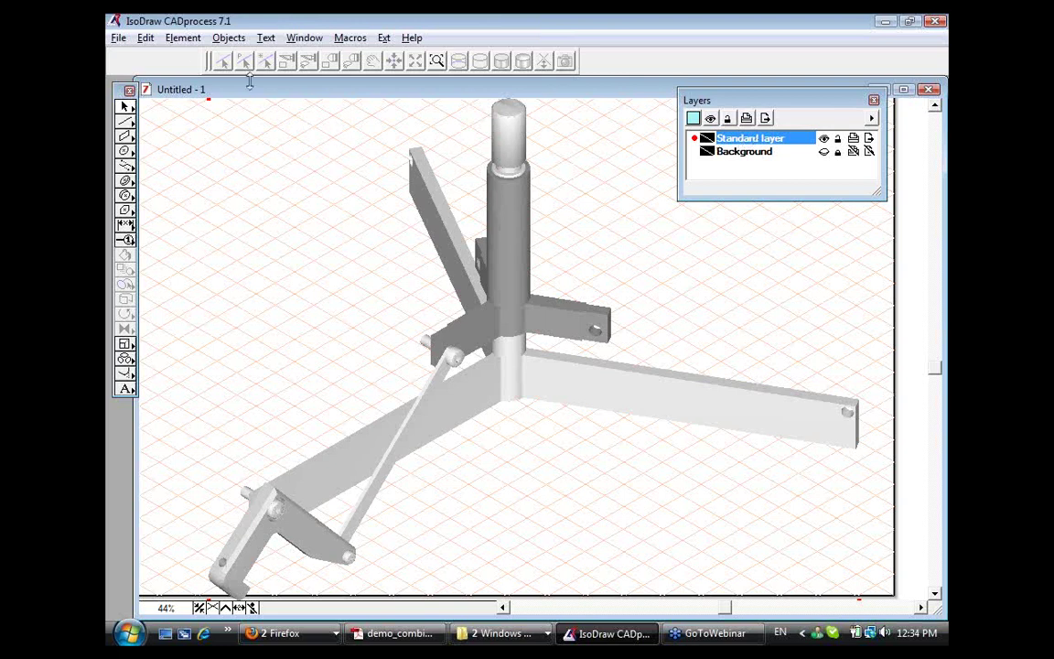
Display the claw image as a shaded 3D model and present slide 12 on removing hidden lines
click(178, 43)
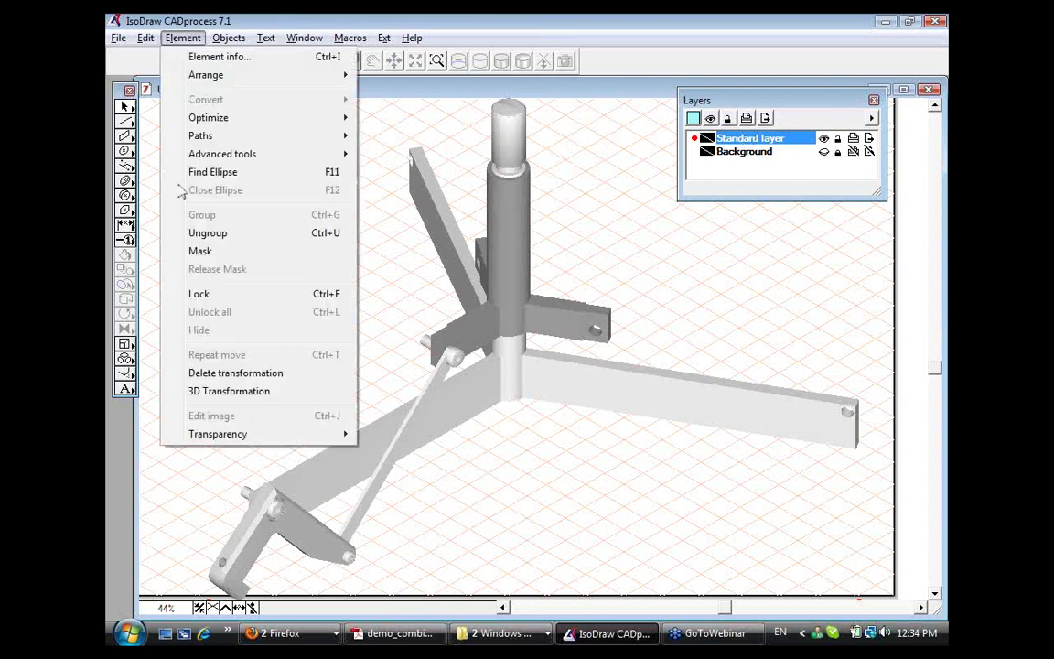
click(228, 388)
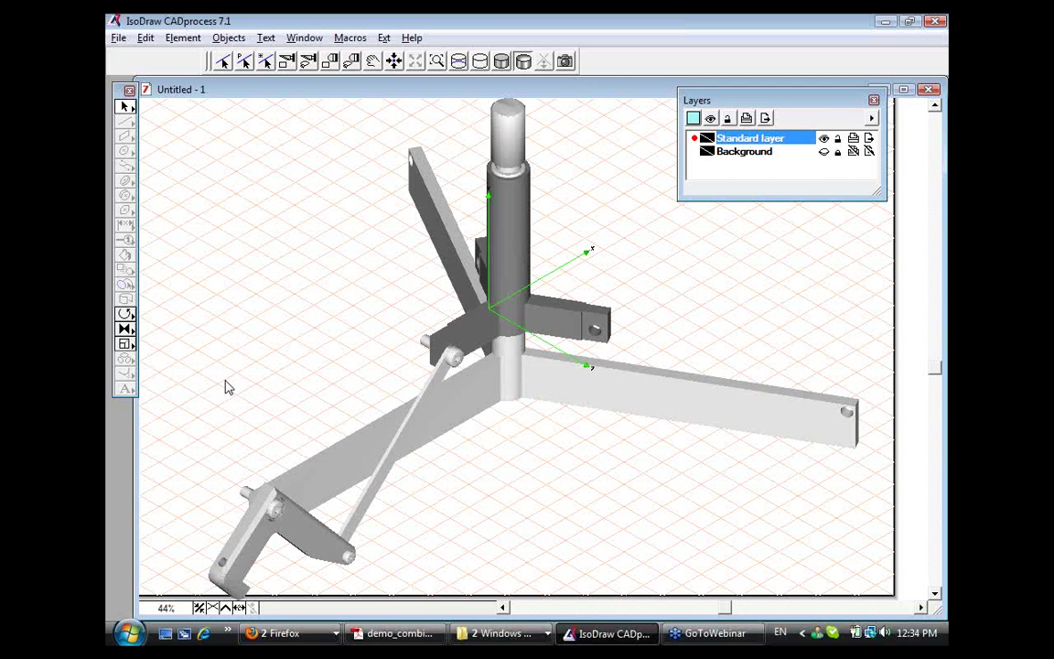
key(alt+Tab)
scroll(229, 387, down, 3)
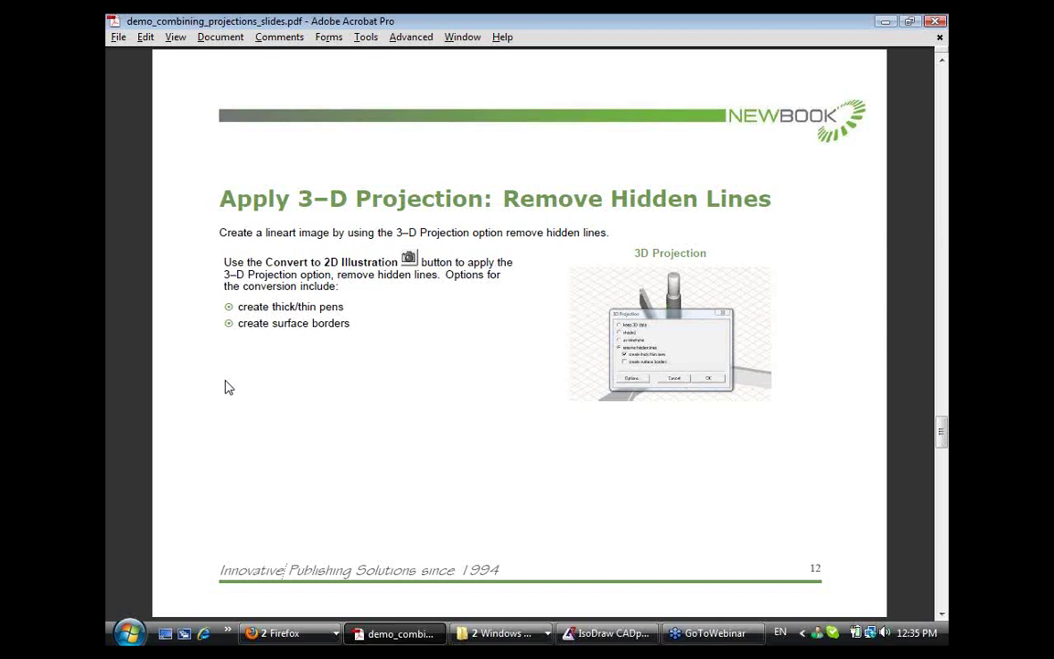
key(alt+Tab)
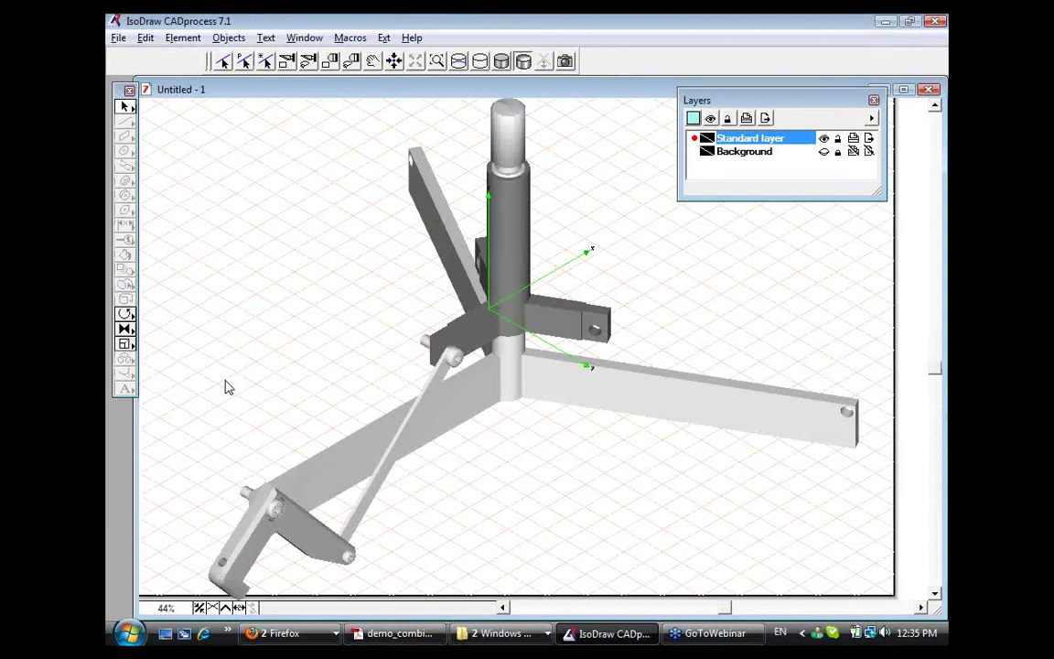
Convert the shaded claw to a 2D illustration using remove hidden lines with thick/thin lines
click(566, 62)
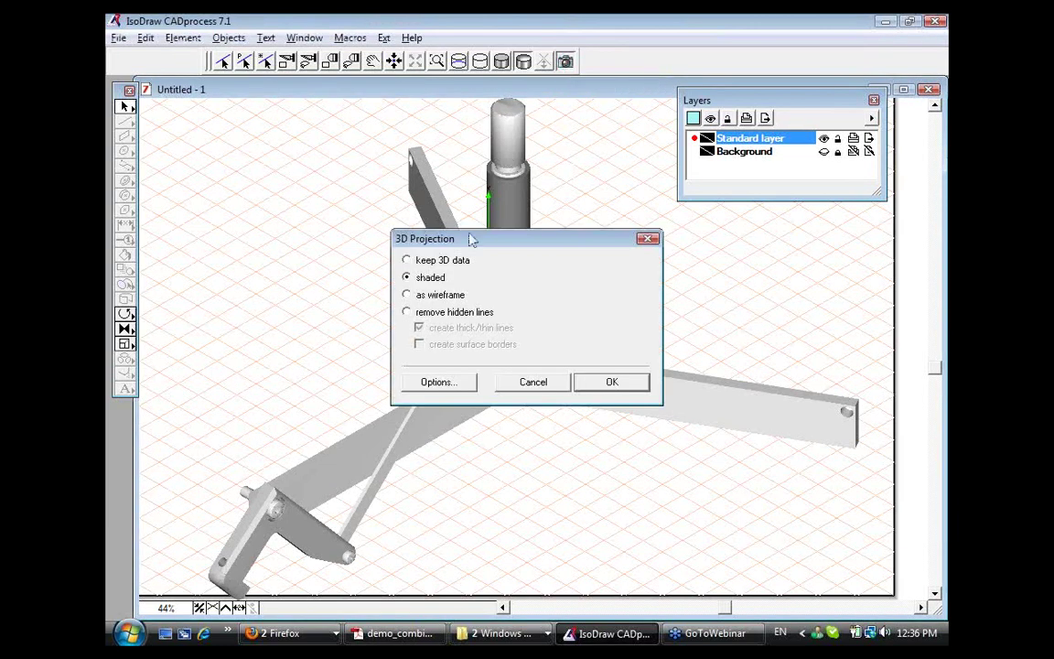
click(407, 312)
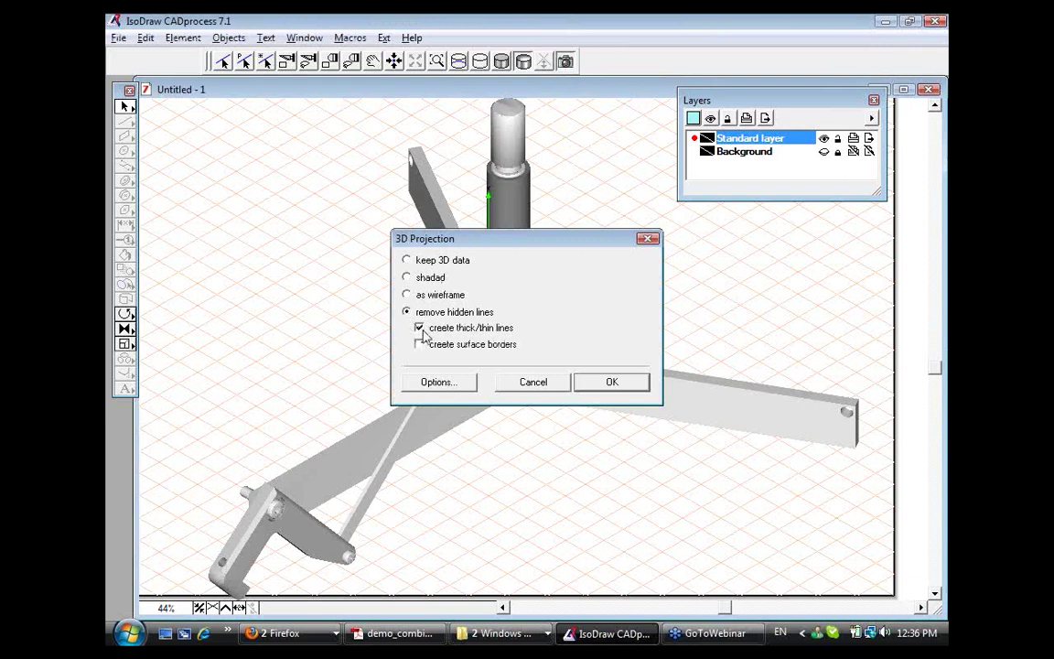
click(435, 384)
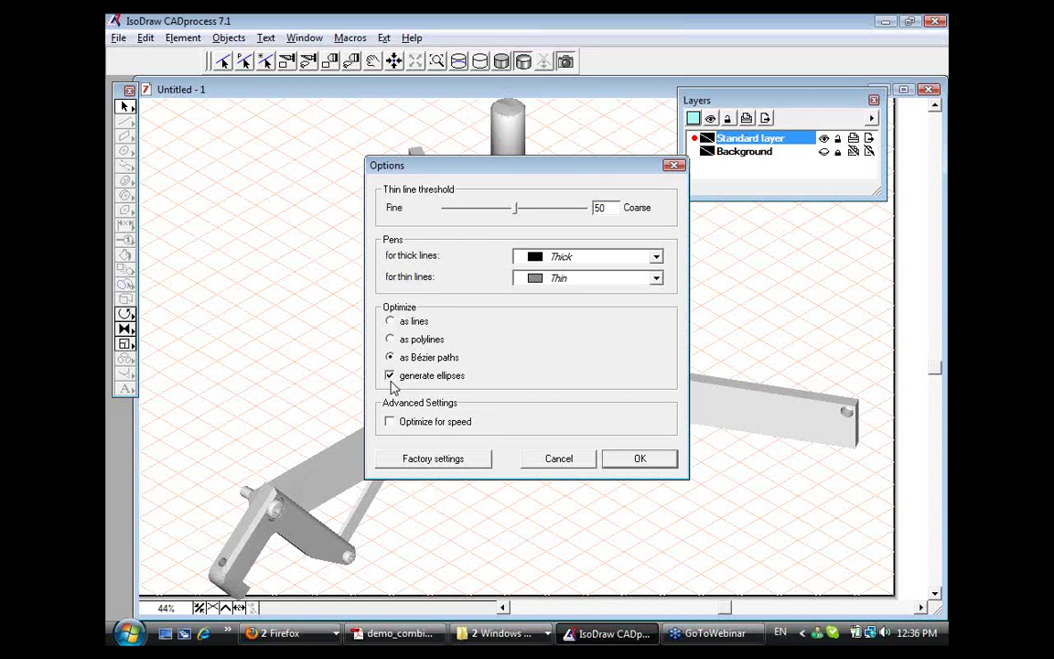
click(640, 462)
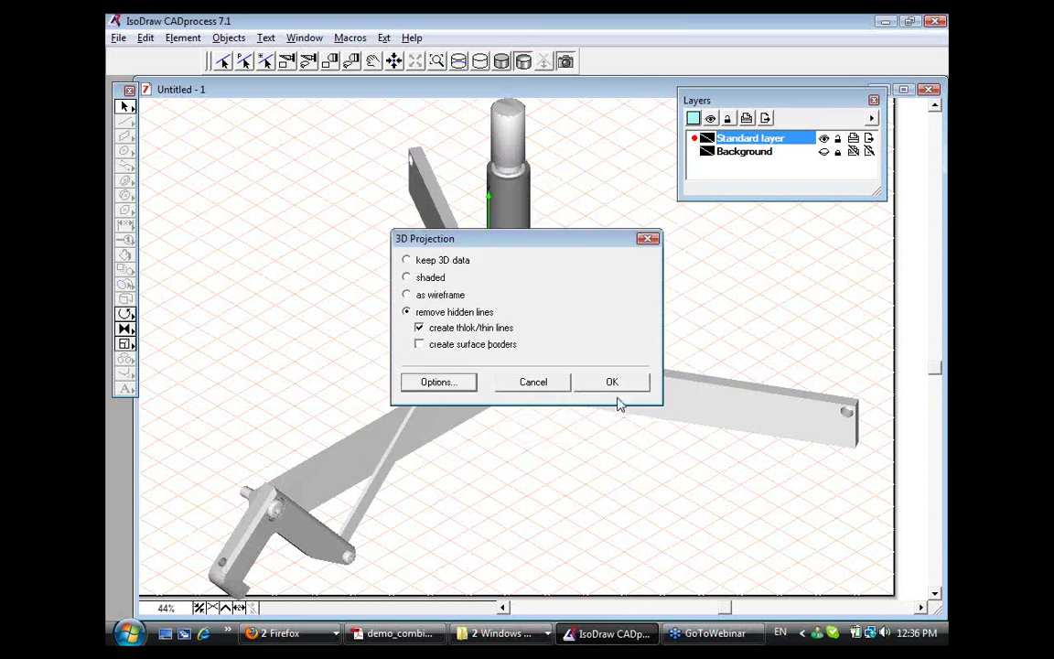
click(615, 384)
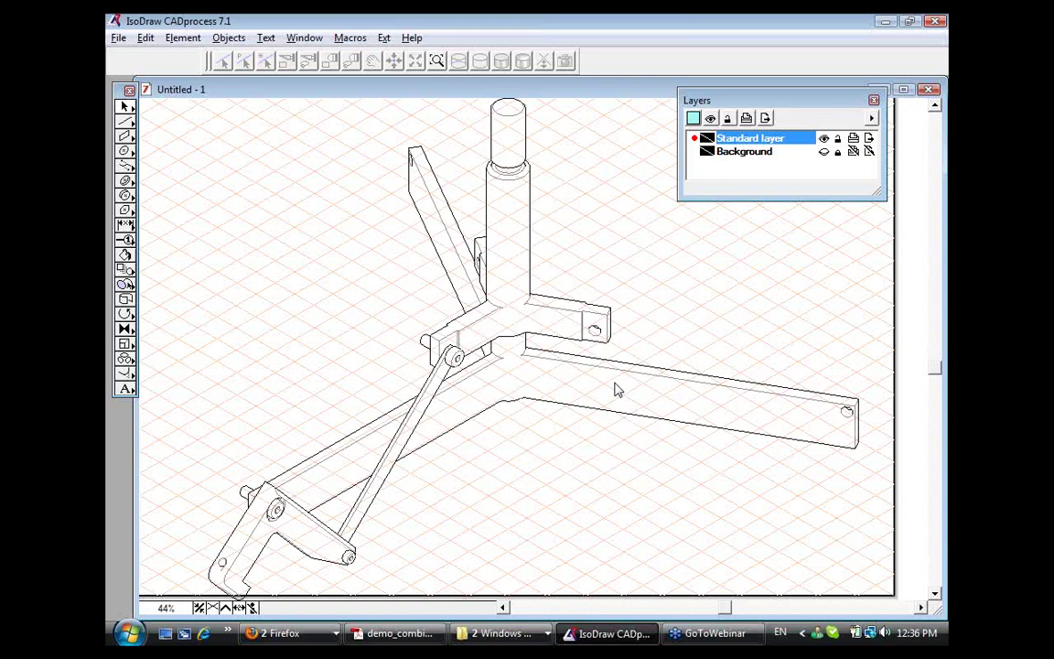
click(617, 389)
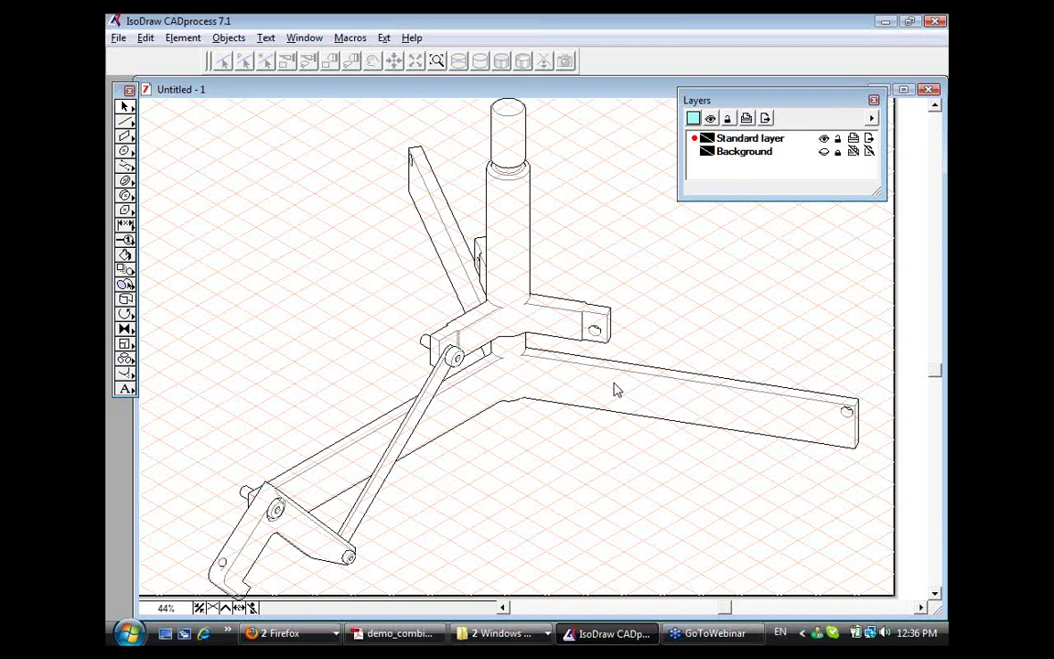
scroll(617, 389, up, 3)
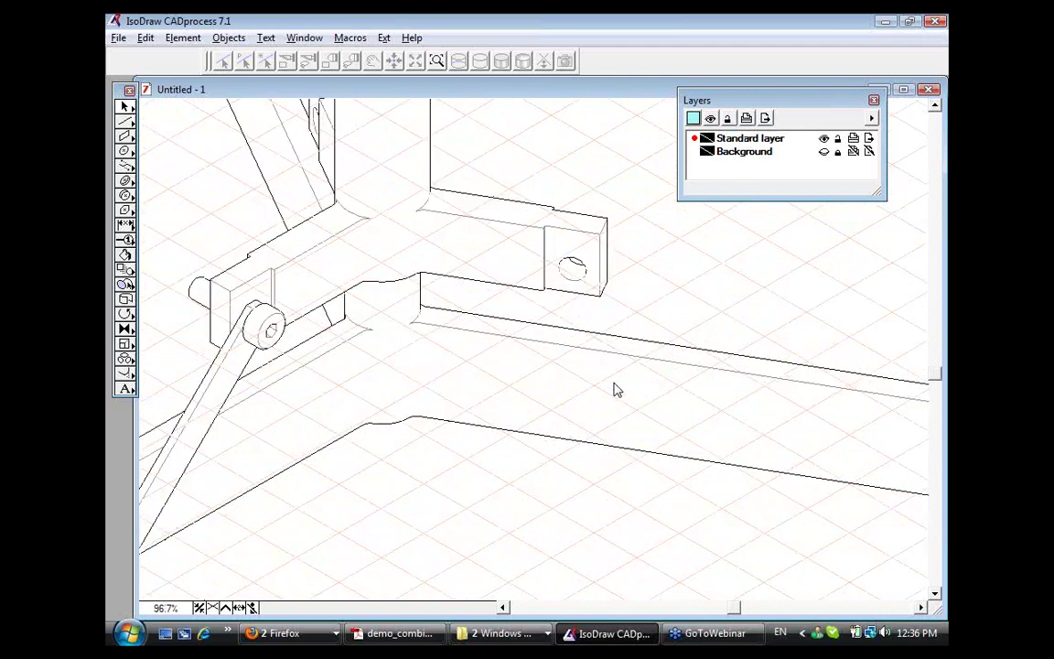
scroll(617, 389, up, 1)
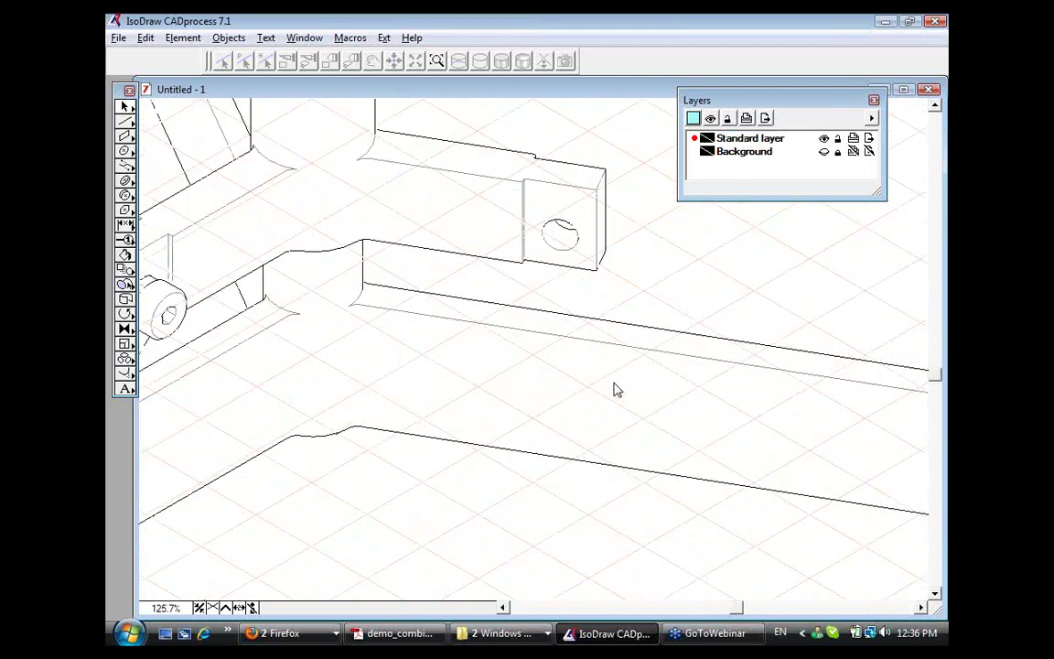
click(555, 238)
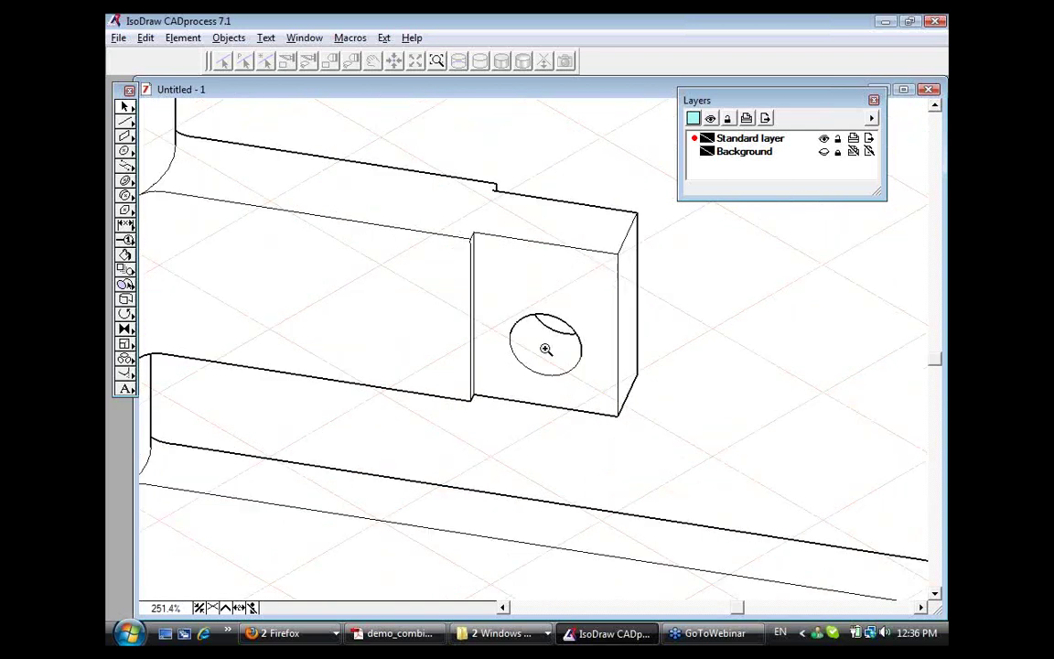
click(545, 349)
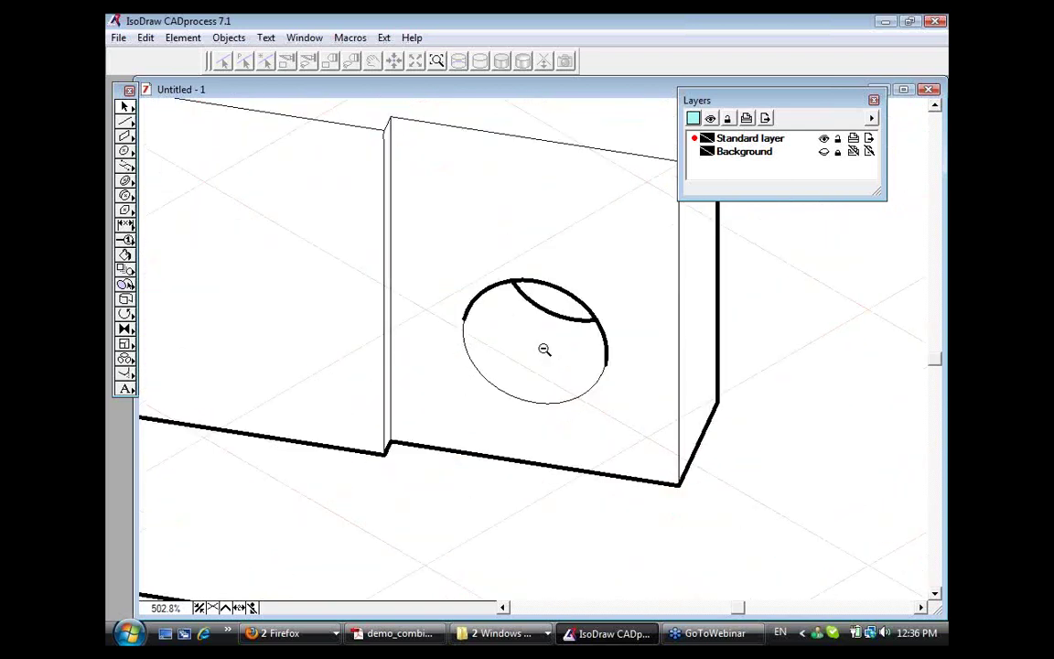
alt+click(545, 350)
alt+click(545, 350)
alt+click(545, 349)
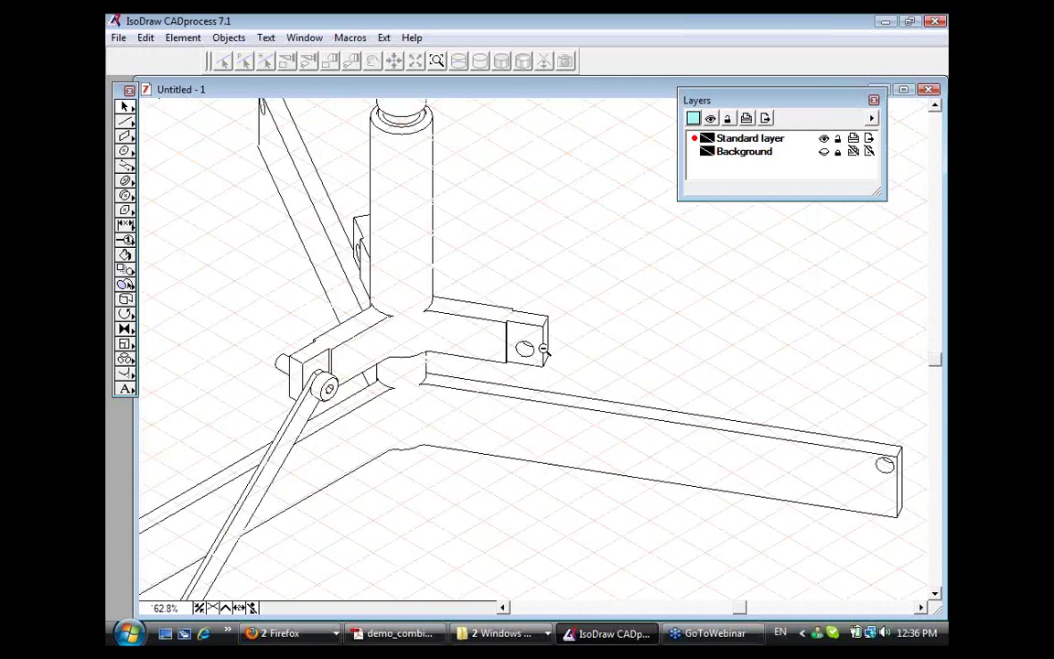
alt+click(544, 350)
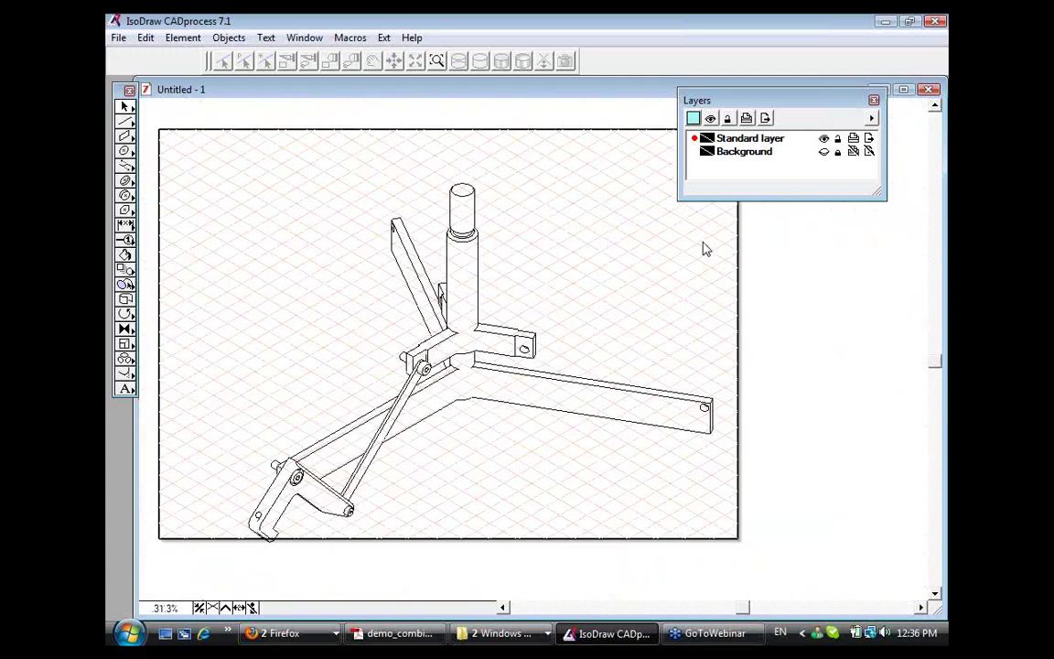
Make the Background layer visible and zoom in on the hub and the lower bracket
click(824, 154)
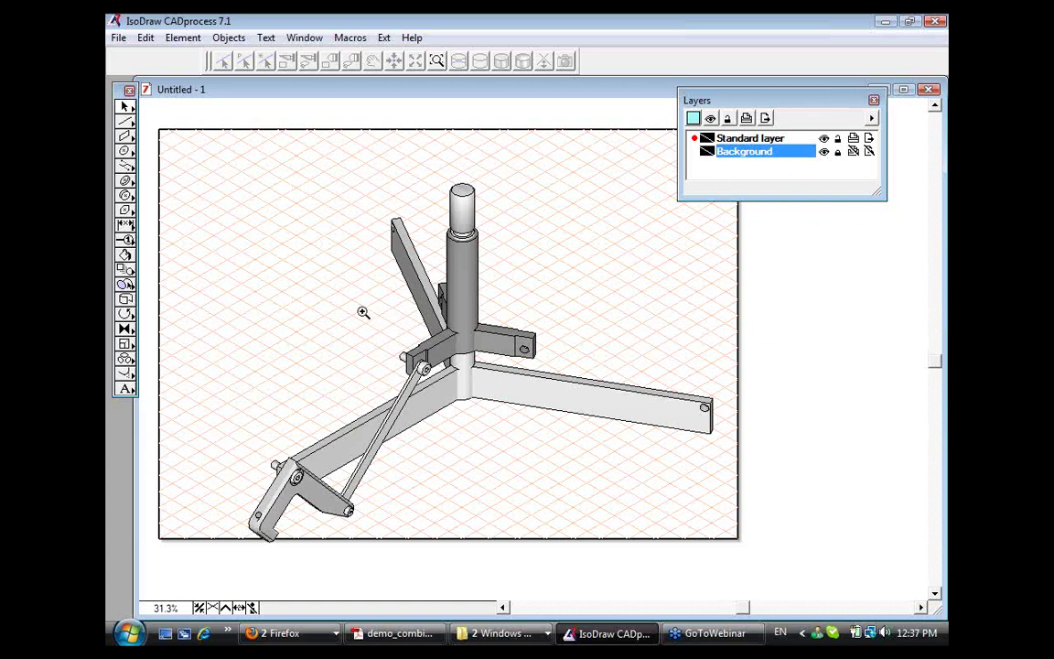
drag(364, 312, 430, 380)
click(593, 406)
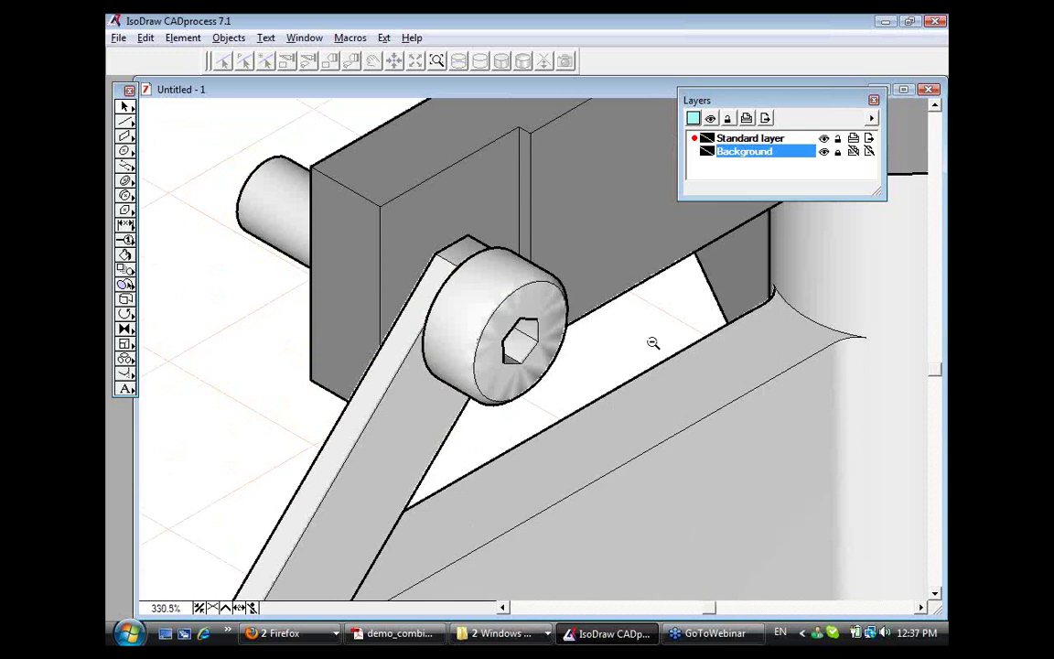
click(652, 342)
click(672, 370)
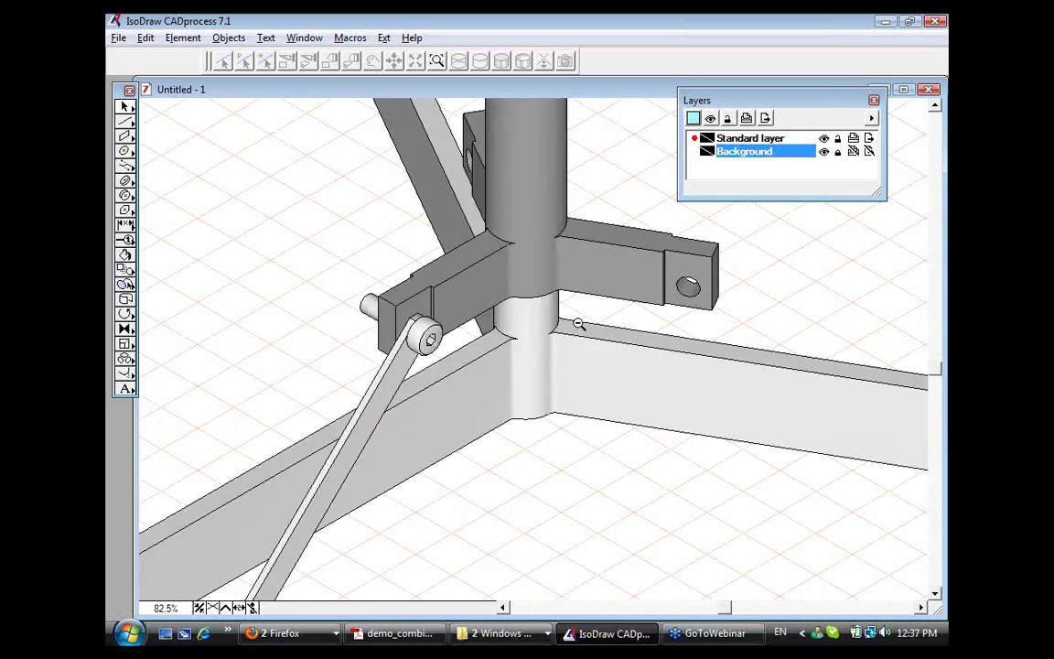
click(578, 324)
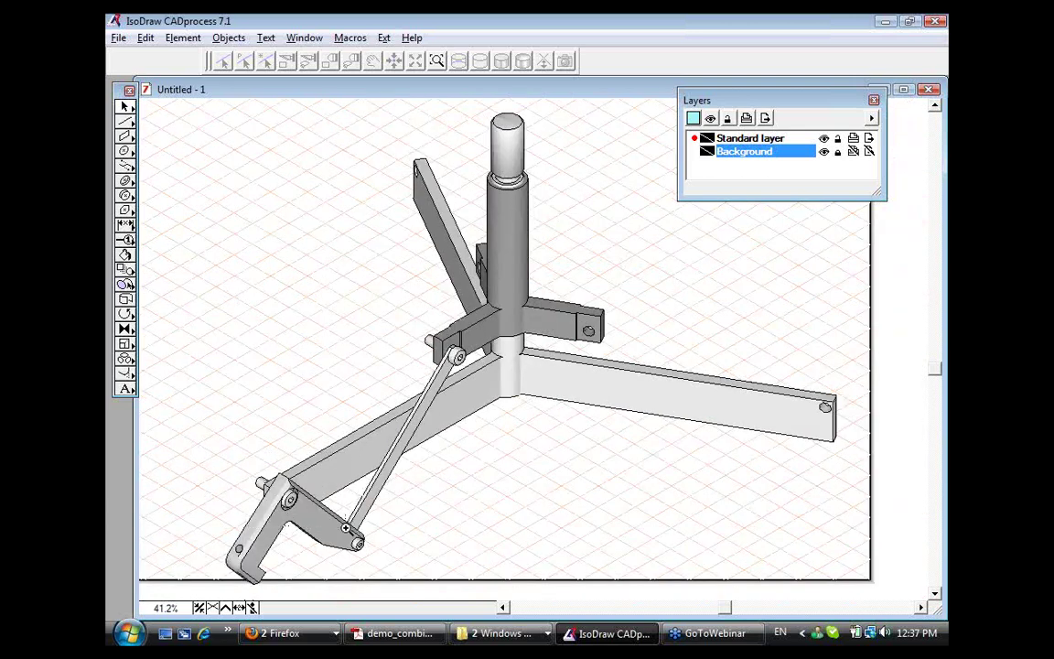
drag(370, 533, 212, 449)
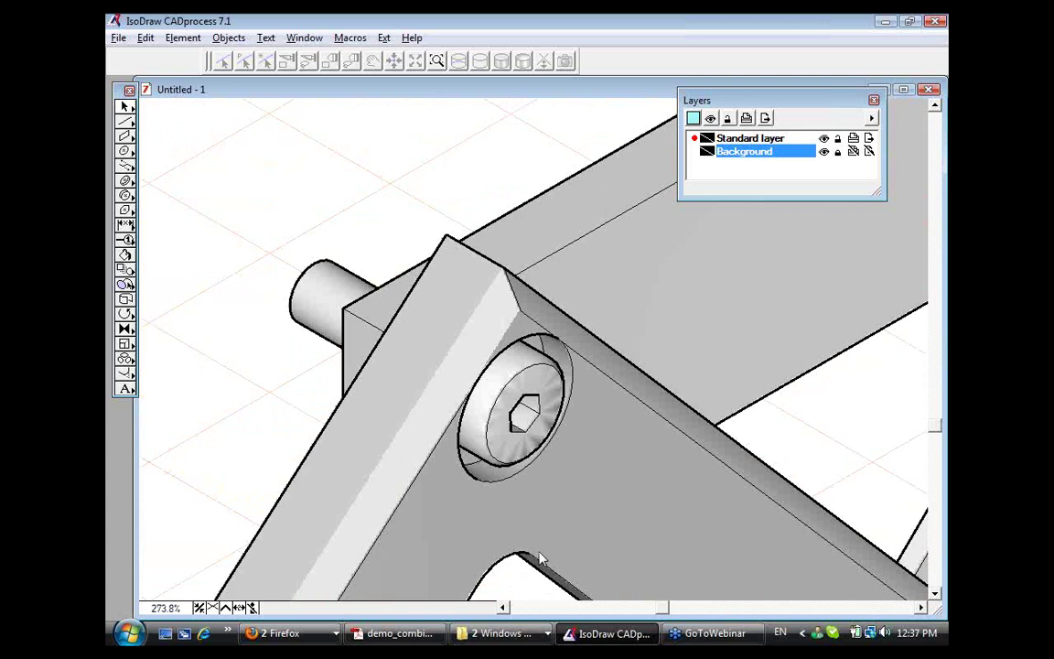
Switch to Acrobat to show slide 13, 'Adjust Thick and Thin Pens'
key(alt+Tab)
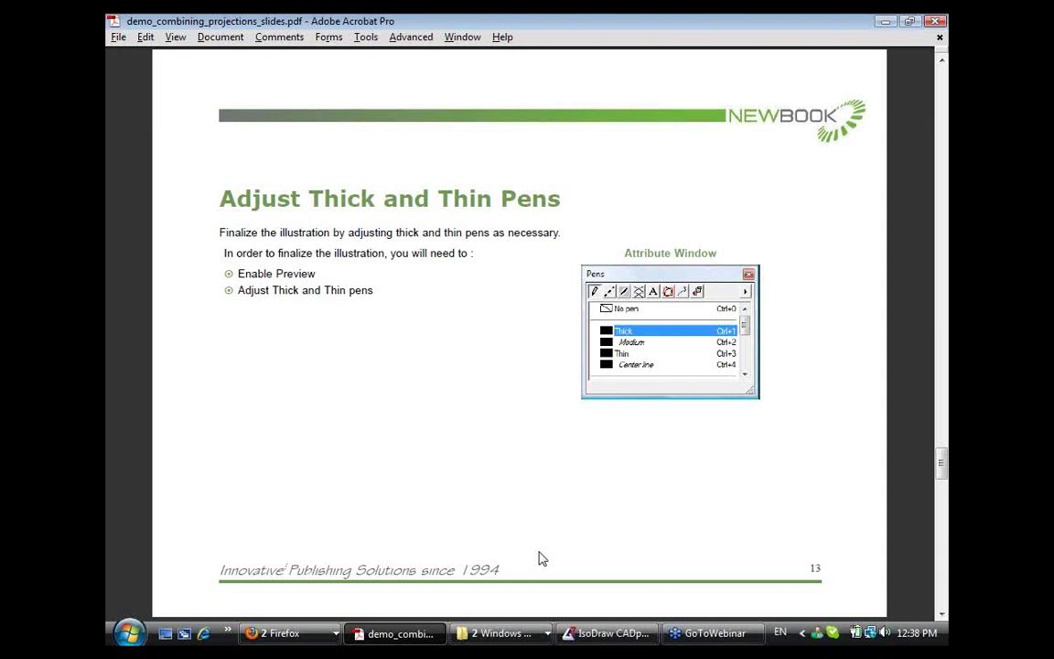
Back in IsoDraw, close Layers, show the attribute window and edit the Thick pen width
key(alt+Tab)
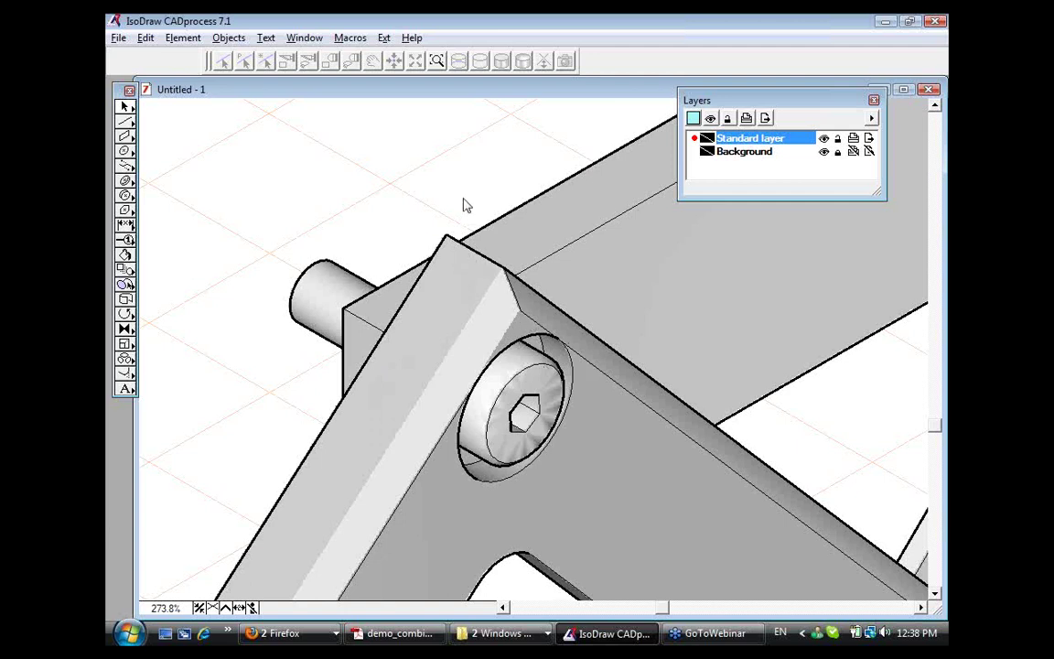
click(874, 101)
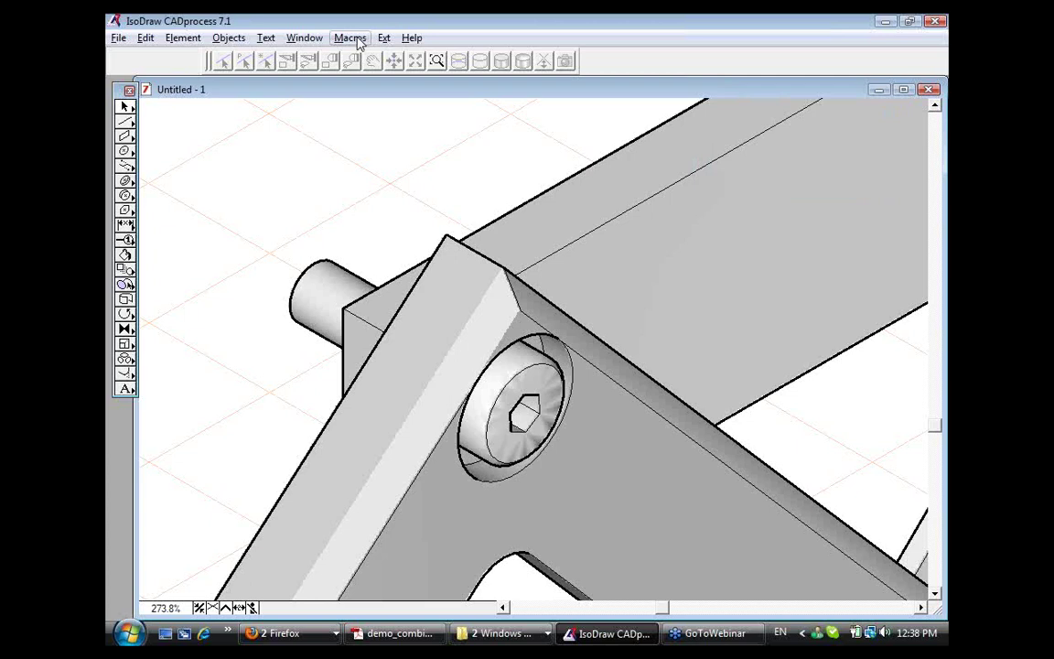
click(316, 40)
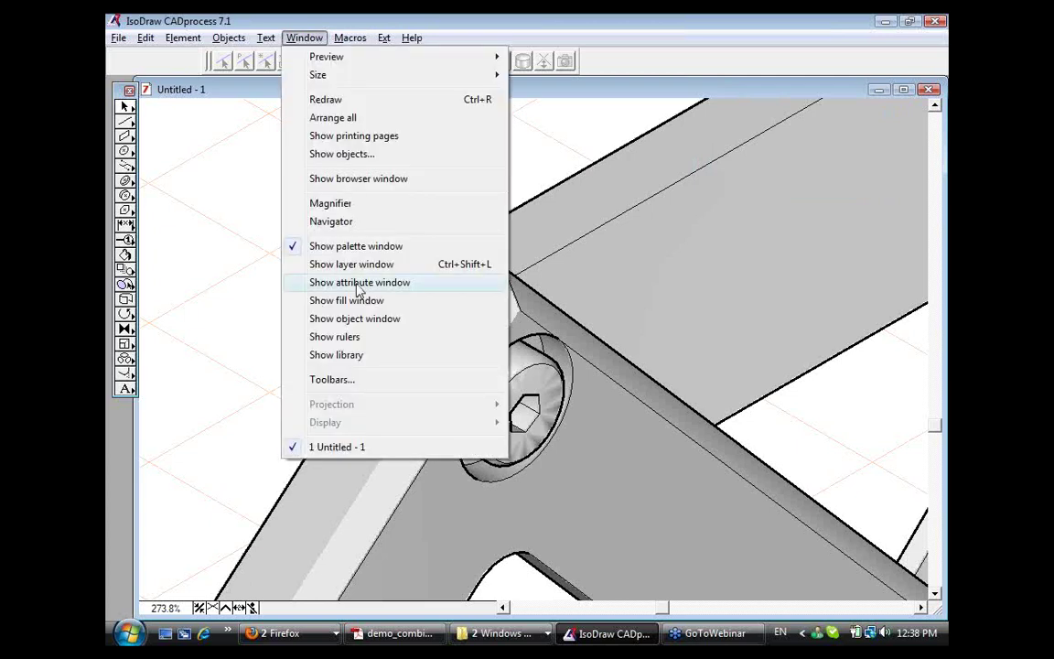
click(347, 285)
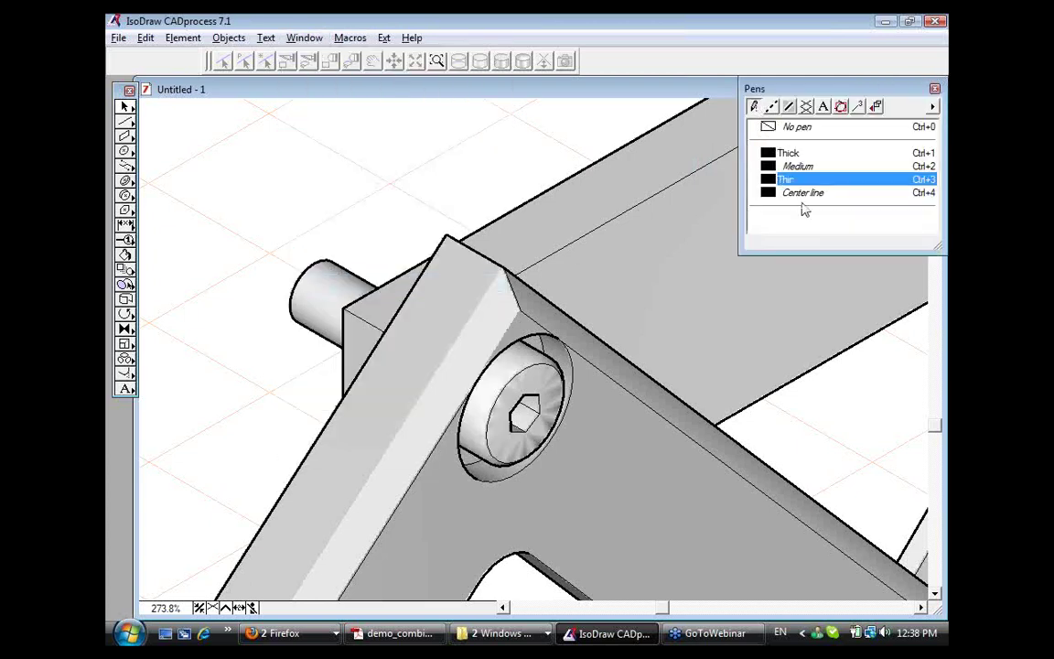
click(789, 153)
double_click(789, 153)
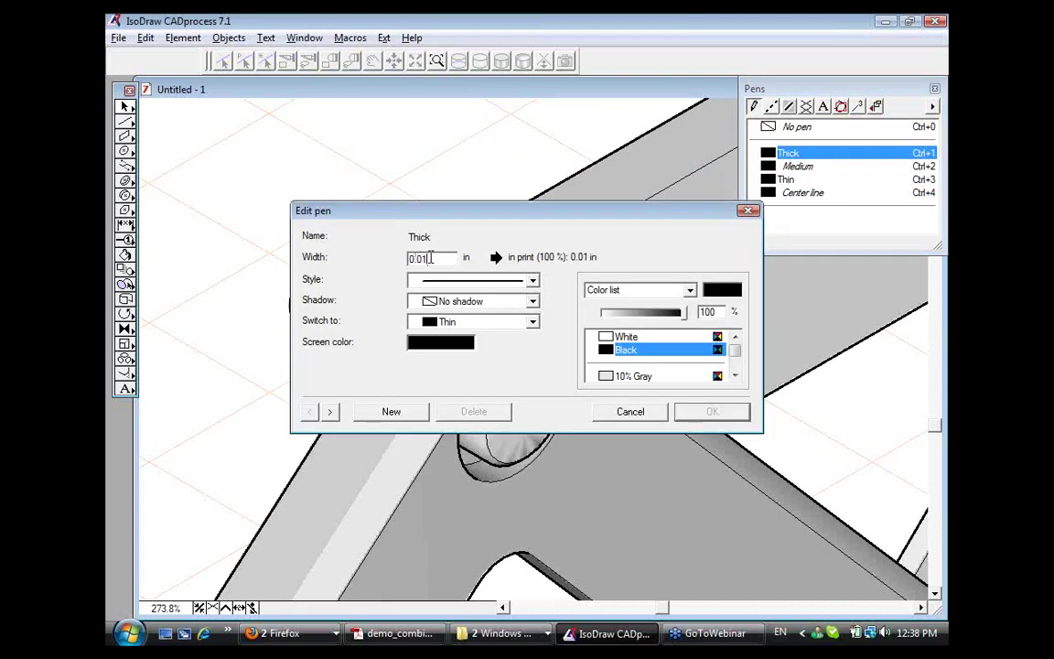
text(5)
click(713, 412)
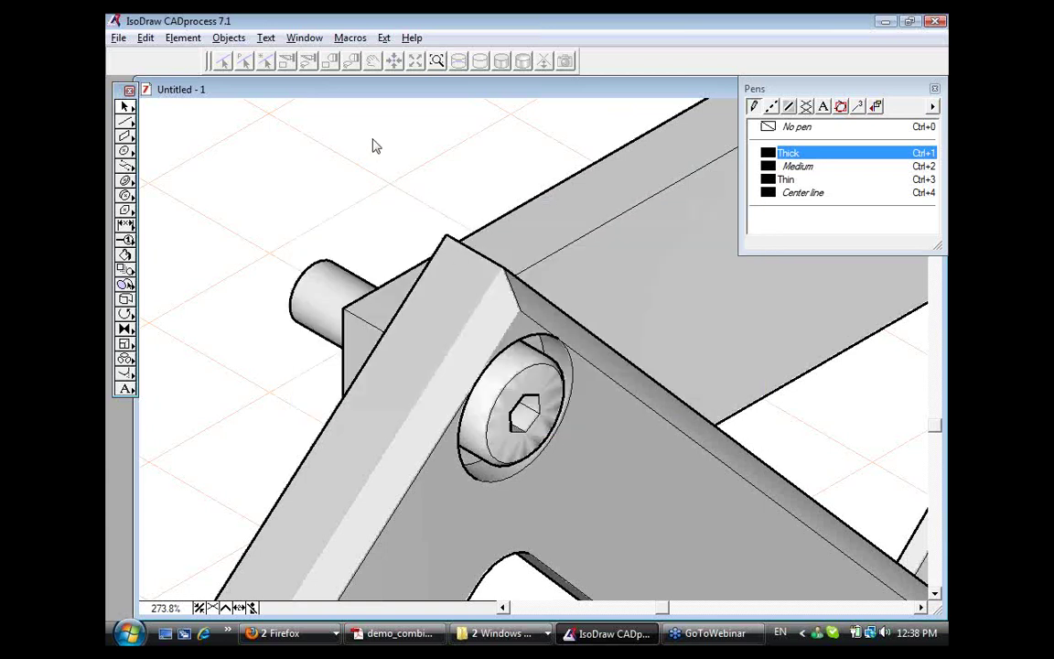
Toggle the pen Preview display off and back on, then redraw the drawing
click(304, 39)
mouse_move(320, 57)
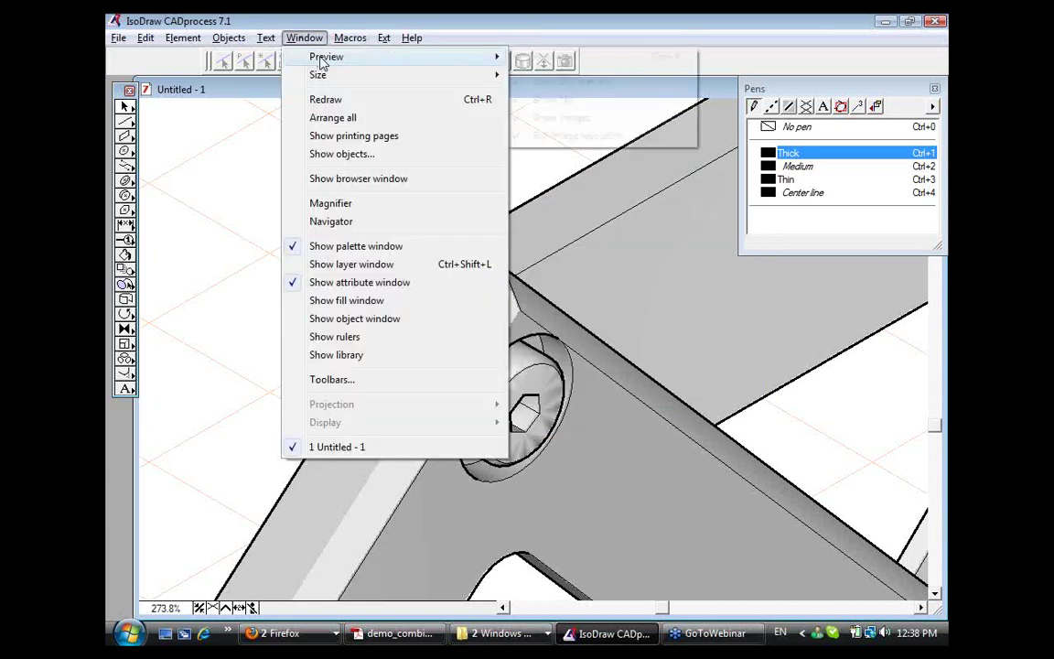
click(545, 60)
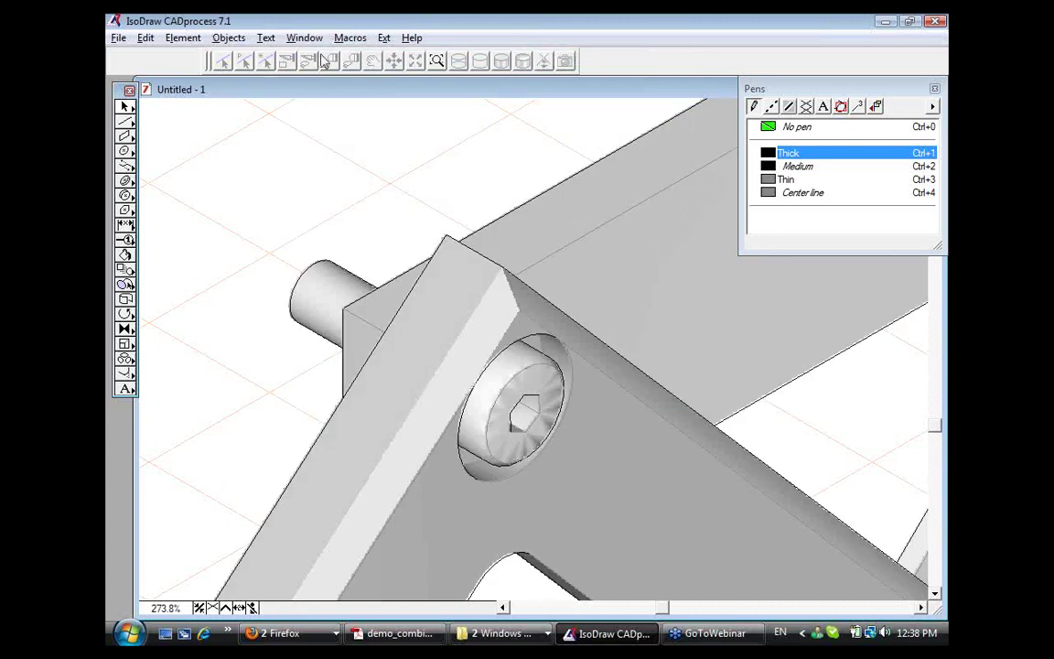
click(304, 37)
mouse_move(327, 58)
click(546, 56)
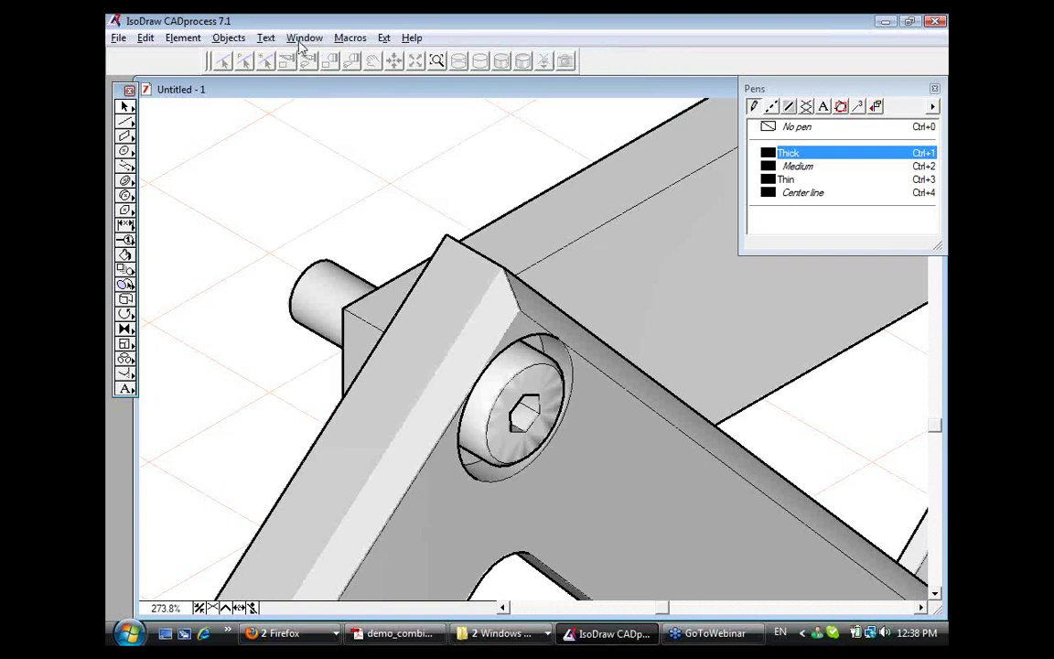
click(301, 41)
click(334, 99)
Re-enter the Thick pen width as 0.015 in and apply it
double_click(789, 153)
drag(431, 259, 425, 259)
text(5)
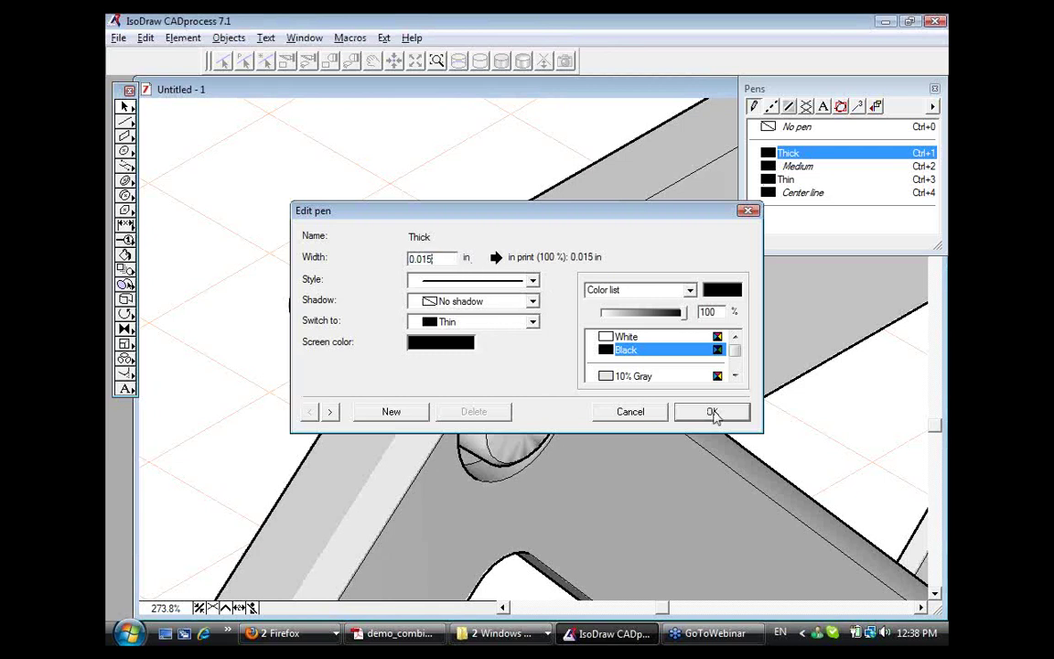
click(712, 412)
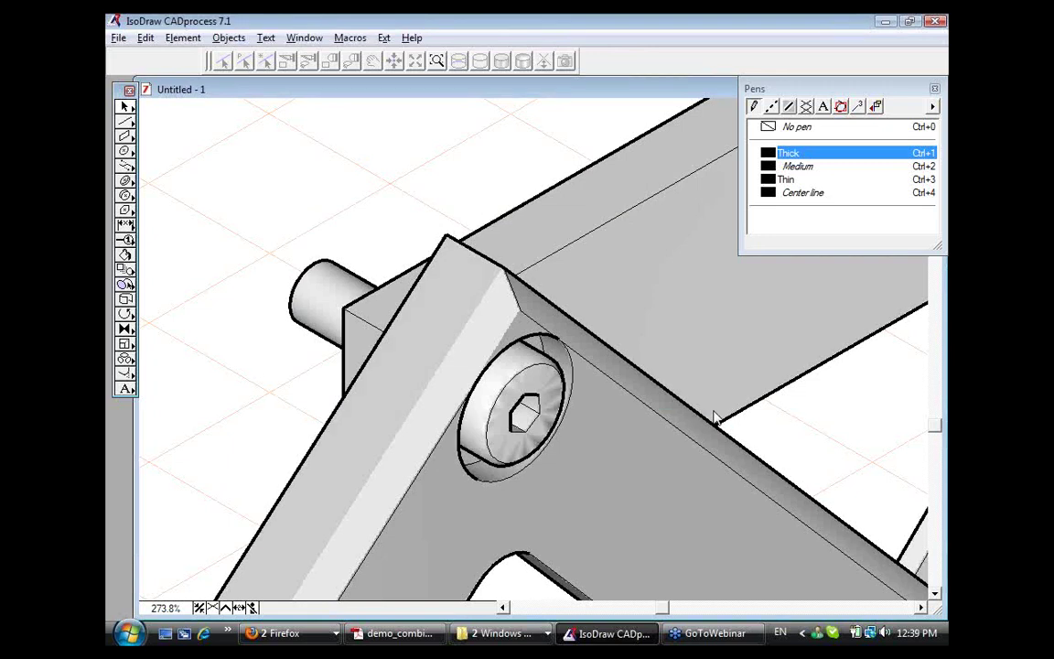
click(726, 361)
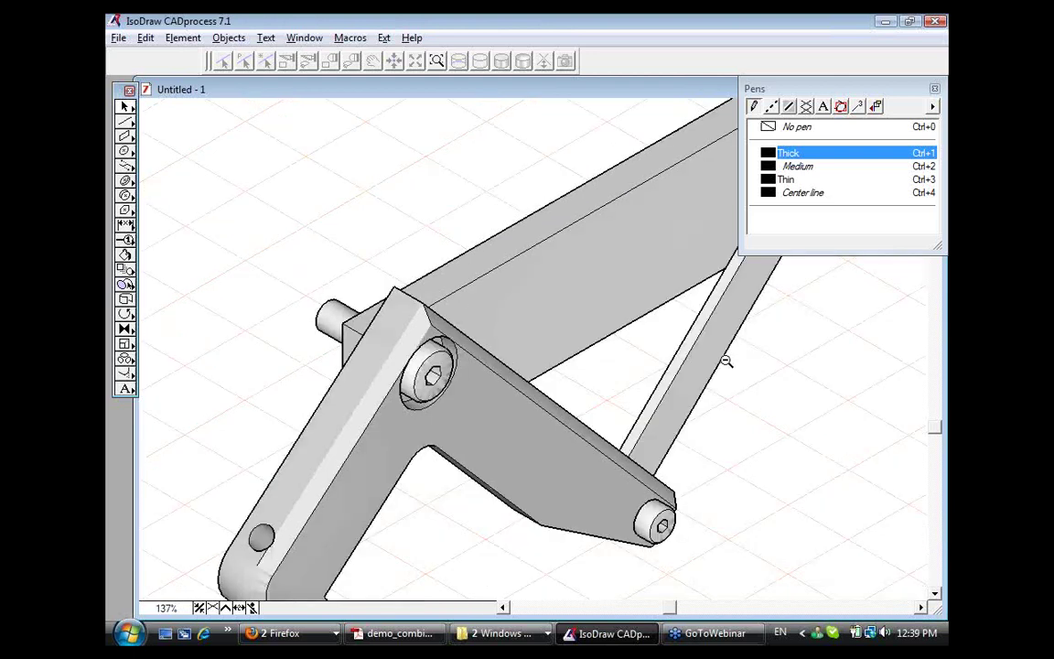
click(643, 360)
click(566, 389)
mouse_move(567, 389)
mouse_down()
mouse_move(581, 413)
mouse_move(528, 376)
mouse_up()
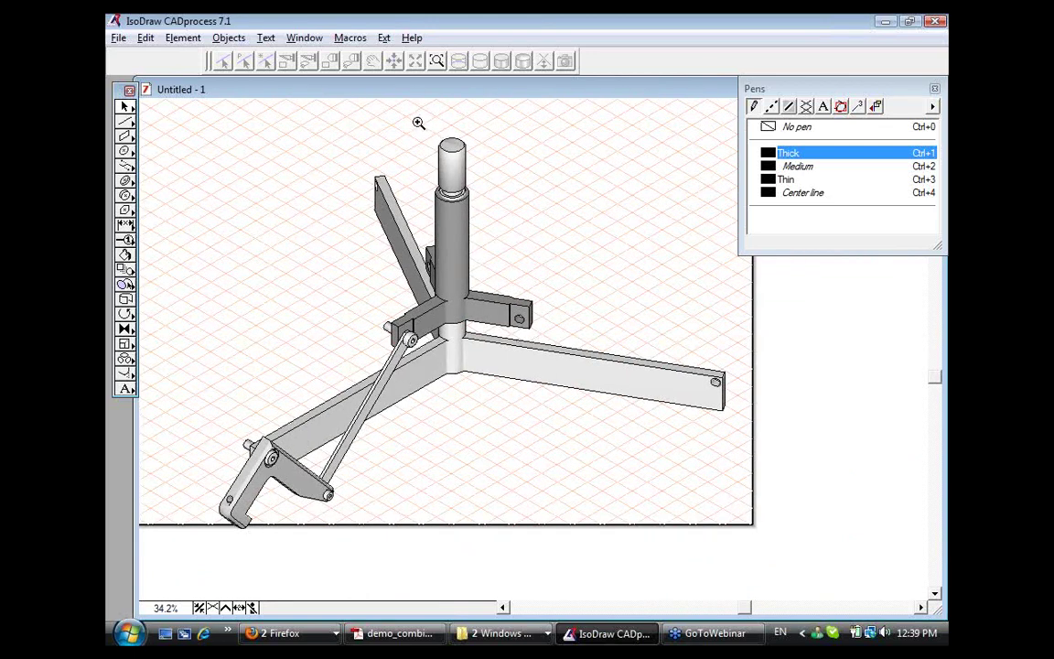
drag(419, 121, 510, 203)
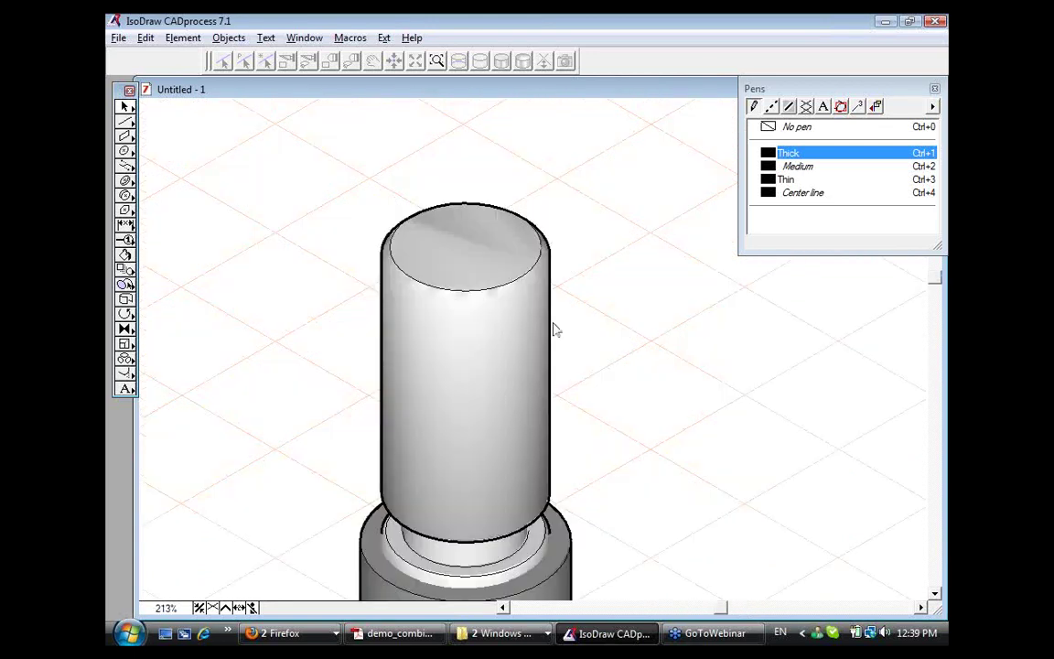
click(550, 385)
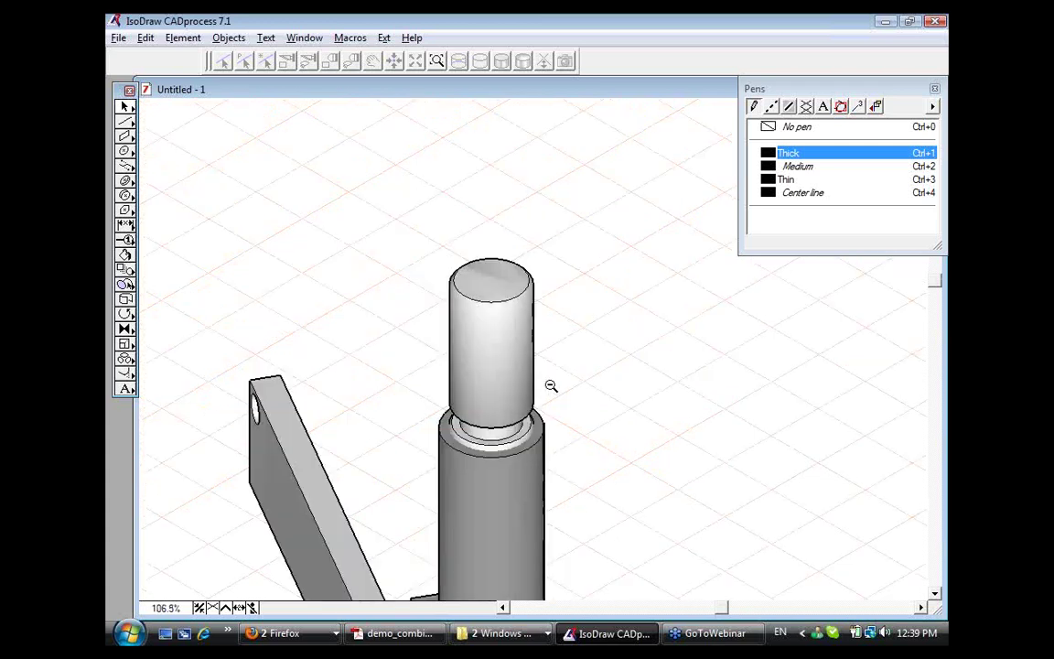
click(548, 384)
click(536, 396)
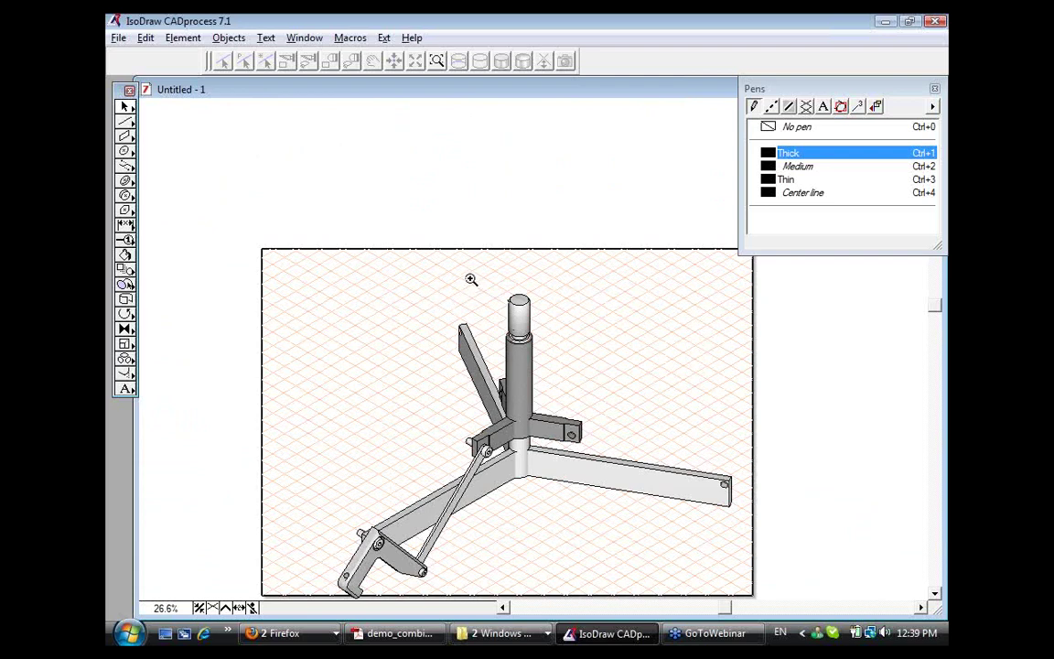
drag(471, 280, 601, 396)
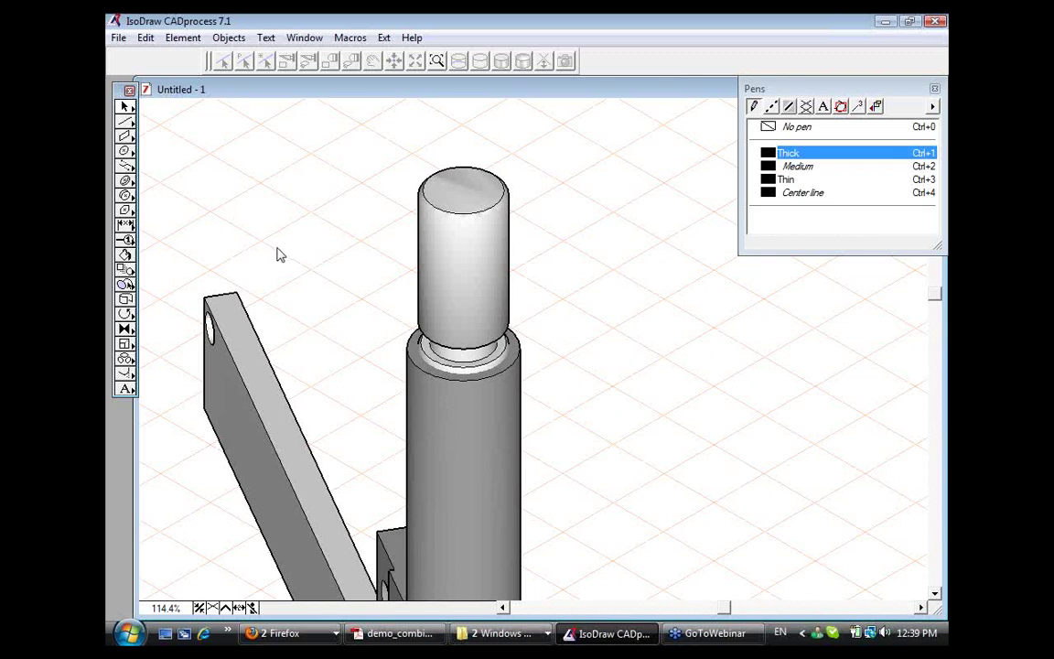
Open File > Export and expand the Save as type list of export formats
click(120, 42)
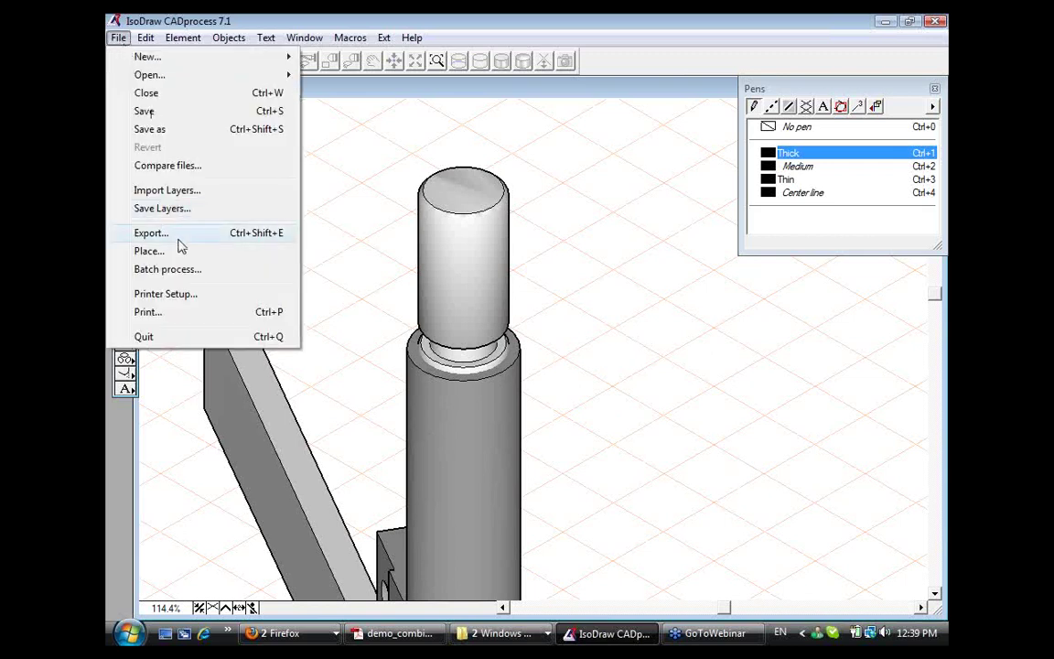
click(179, 237)
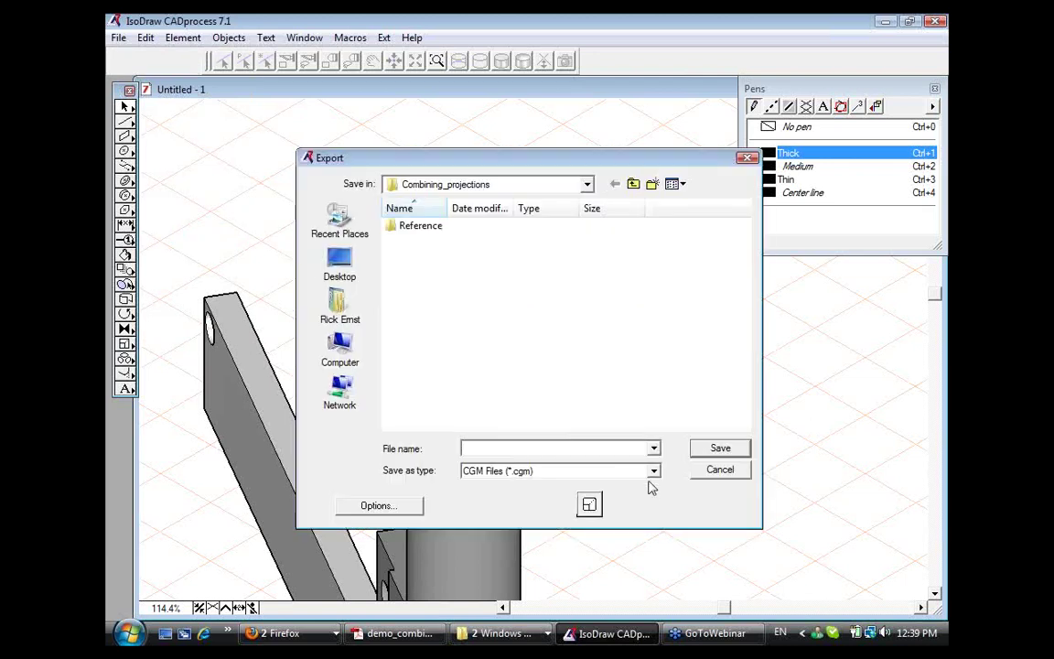
click(654, 471)
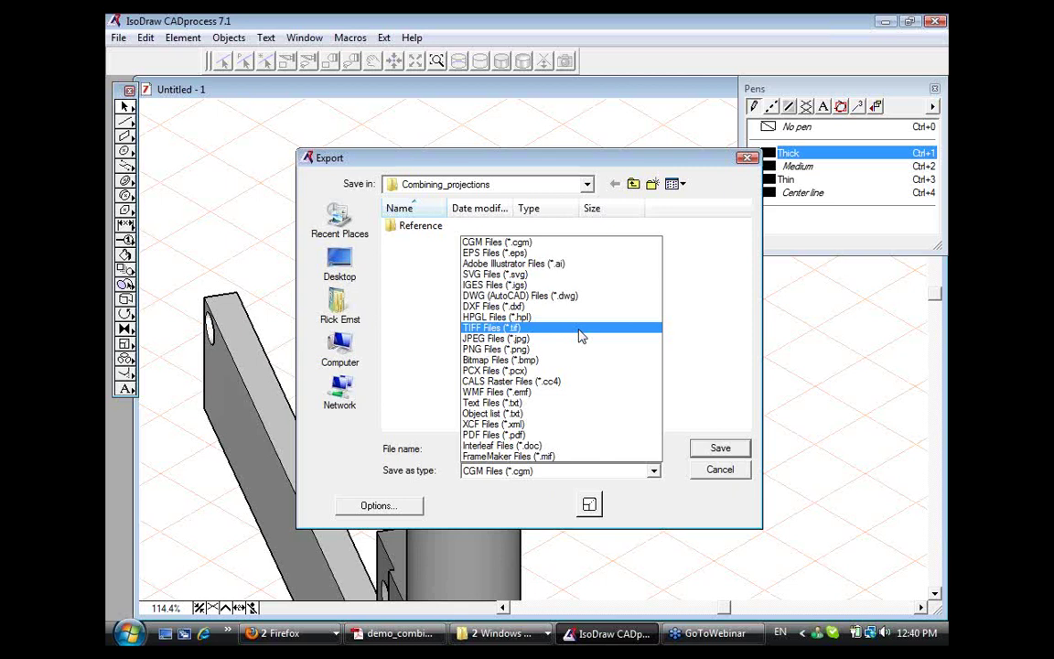
In Acrobat, page past the 'Export a File for Publishing' slide to slide 15, 'Summary'
key(alt+Tab)
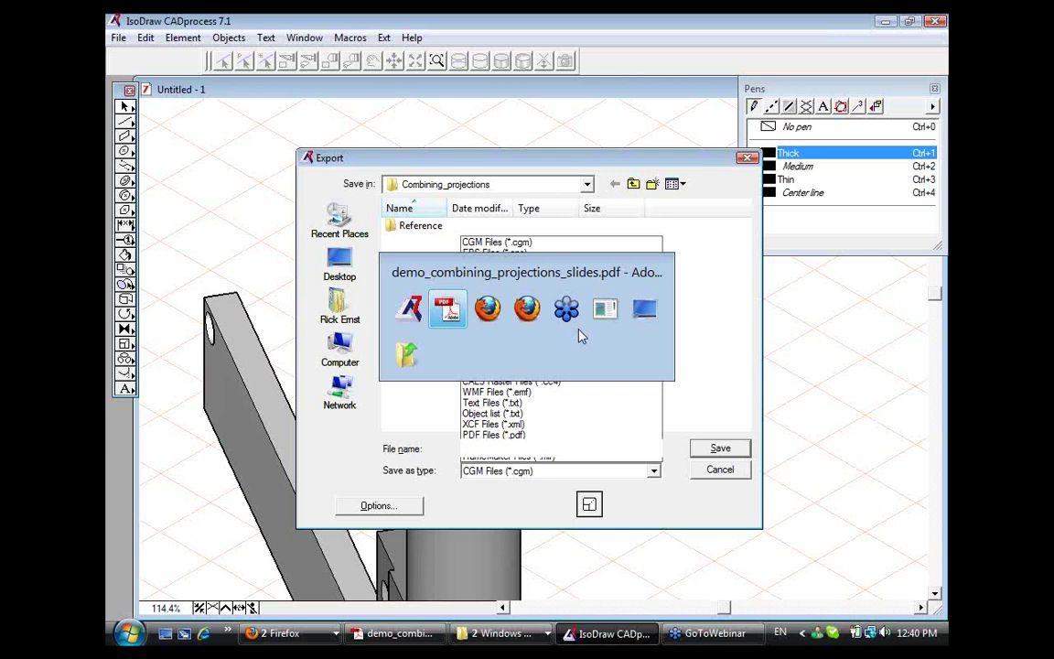
key(Page_Down)
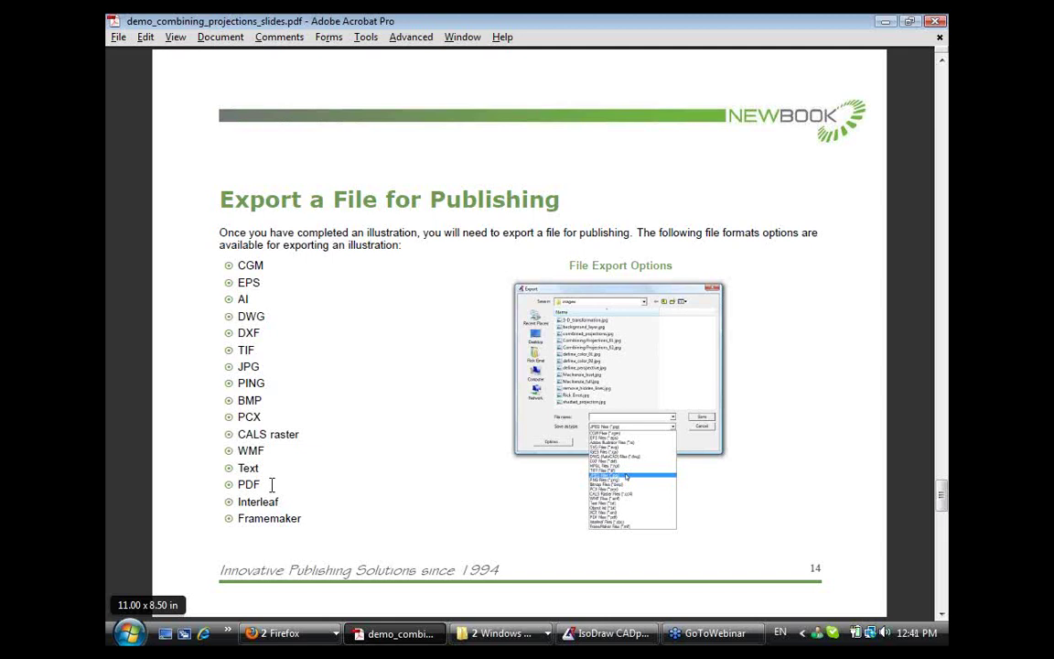
scroll(274, 494, down, 2)
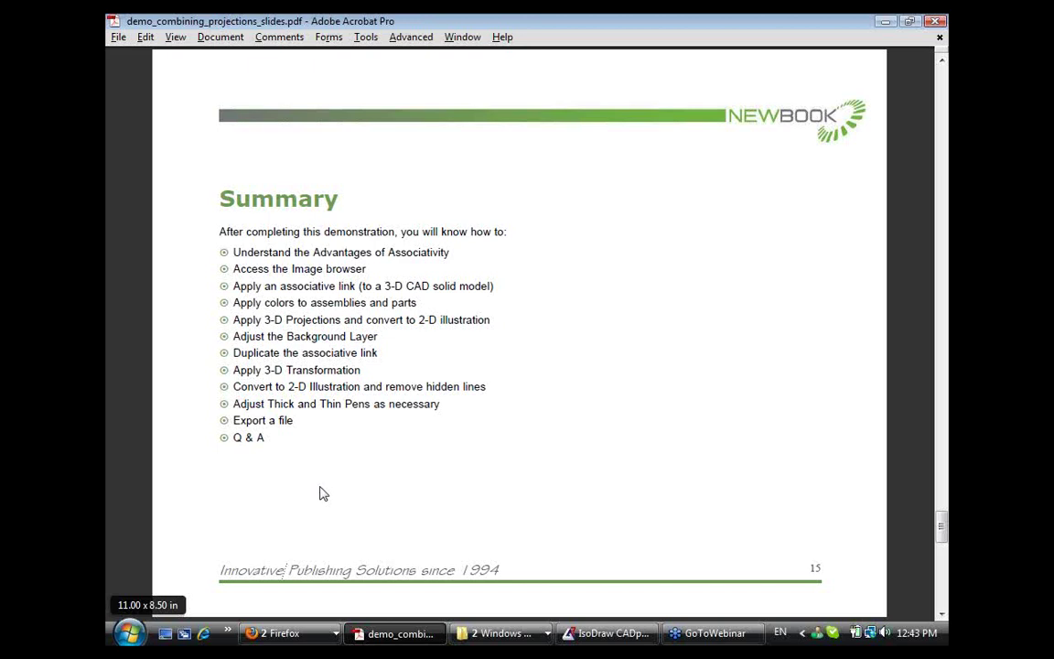
Cancel the pending export and close the Pens palette
click(622, 639)
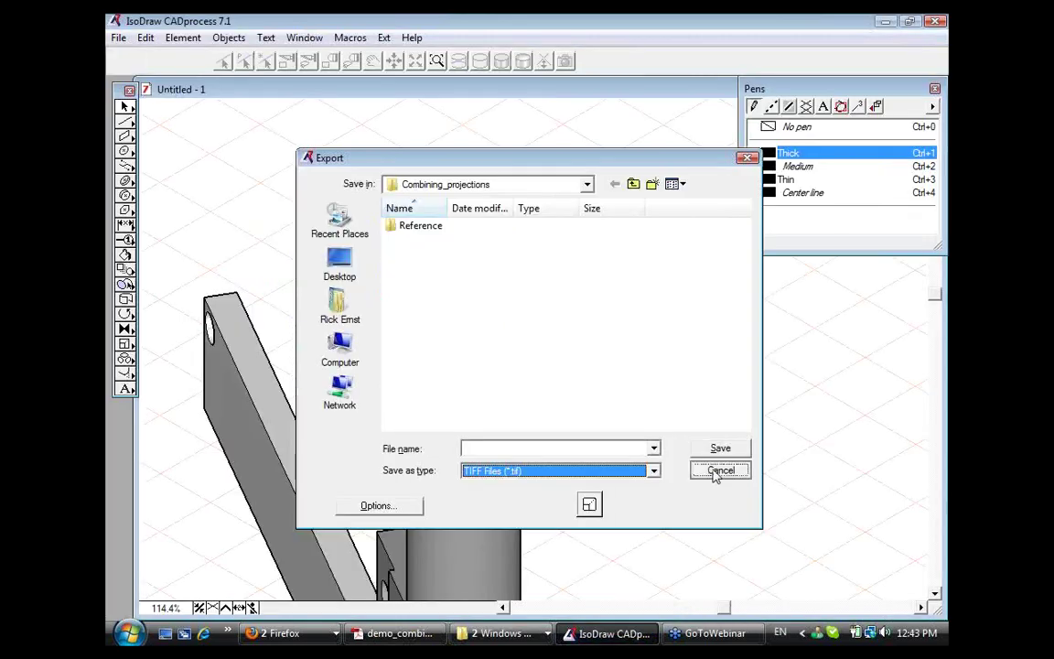
click(717, 475)
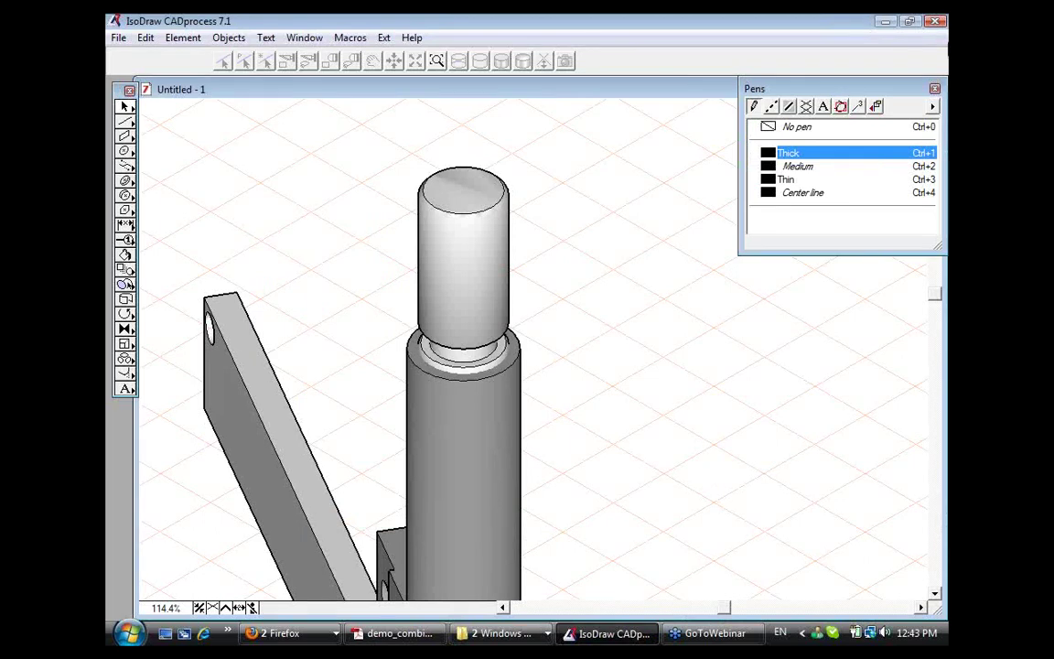
drag(881, 93, 802, 144)
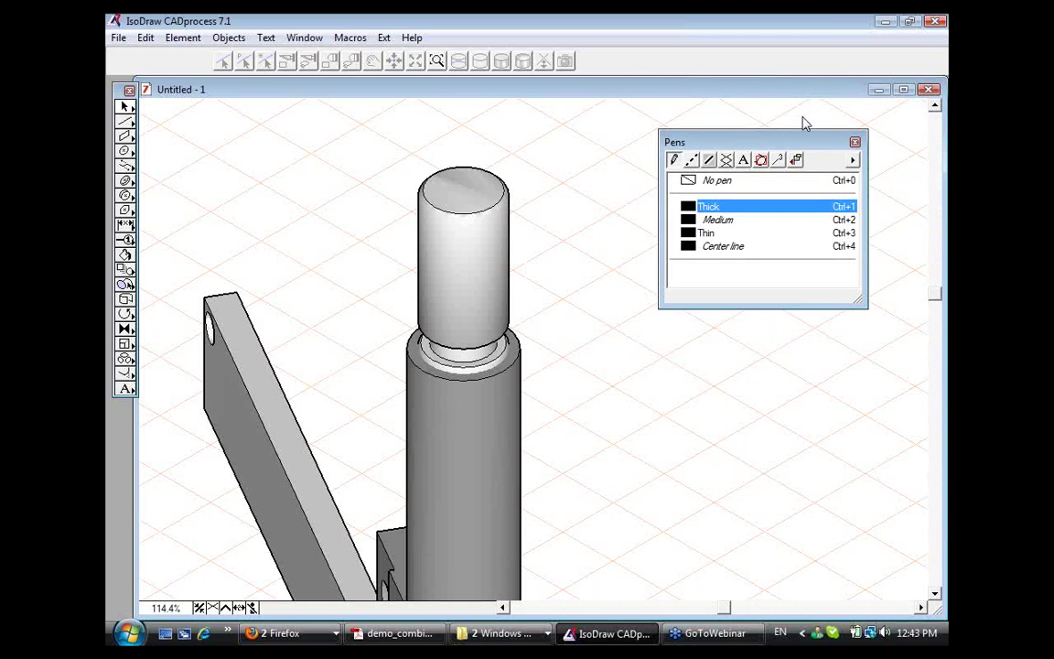
click(854, 141)
Close the cylinder drawing without saving and start a new blank document
key(ctrl+w)
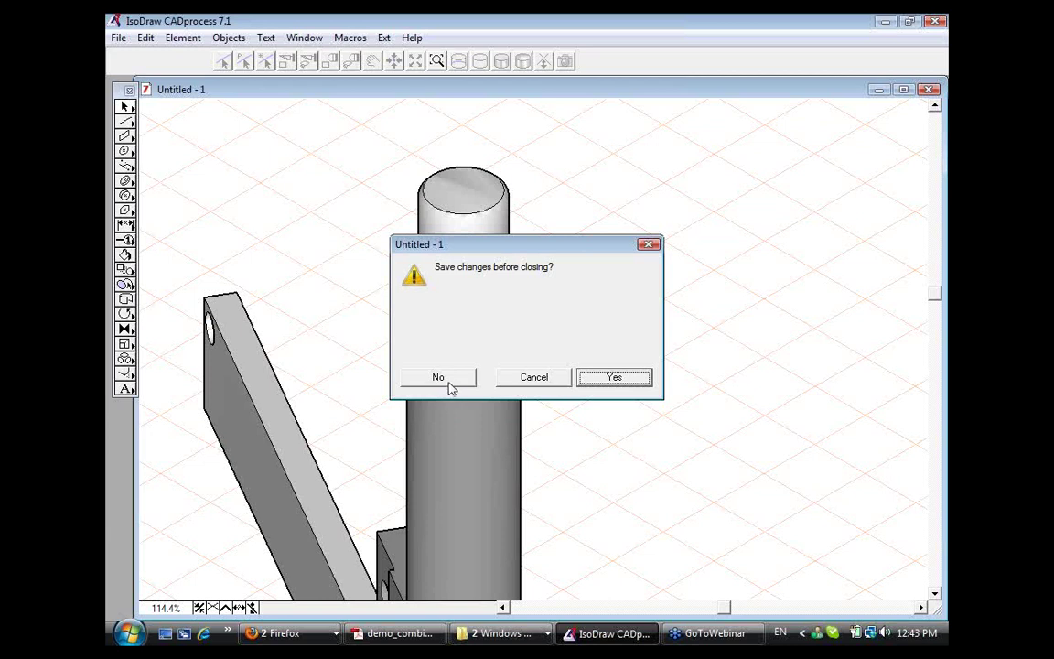
click(450, 378)
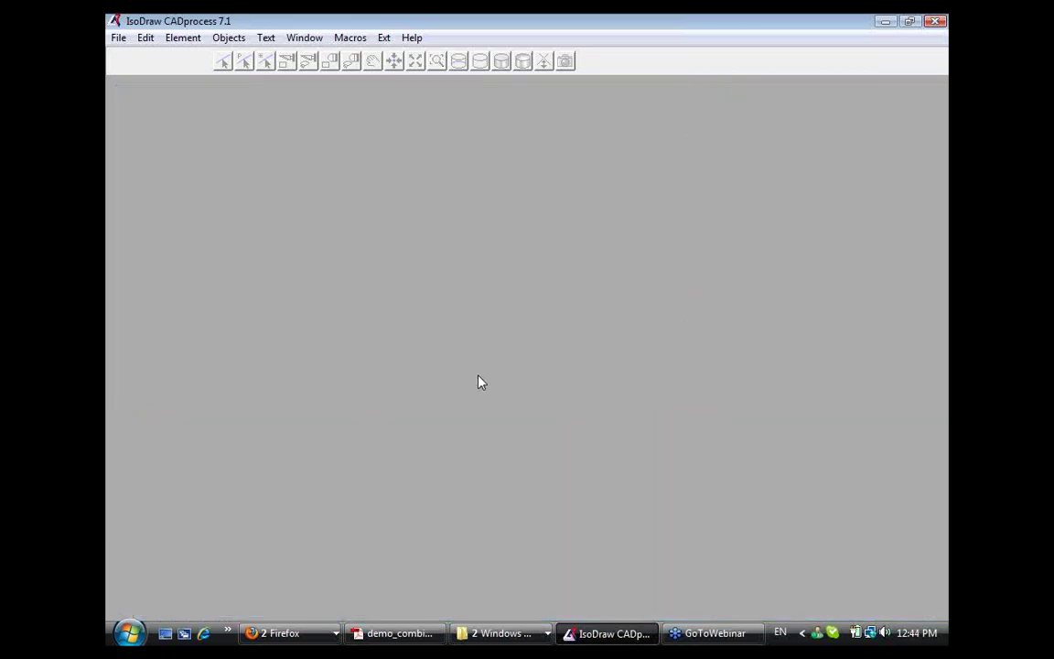
key(ctrl+n)
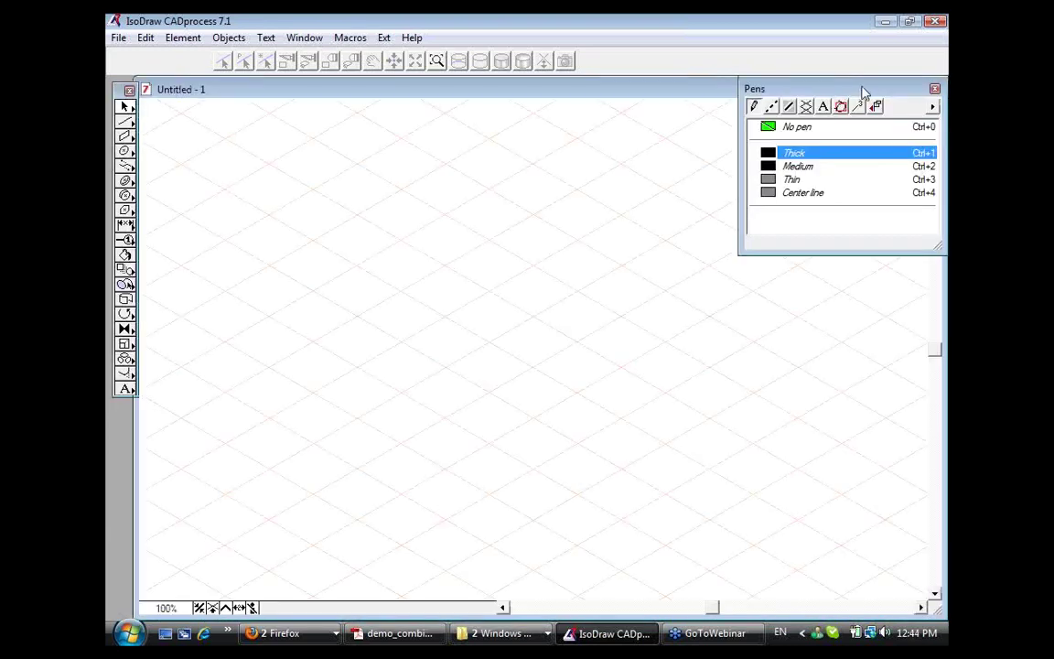
drag(776, 87, 676, 108)
Show the browser window and drop Claw.IGS from the Combining_projections folder onto the sheet
click(834, 114)
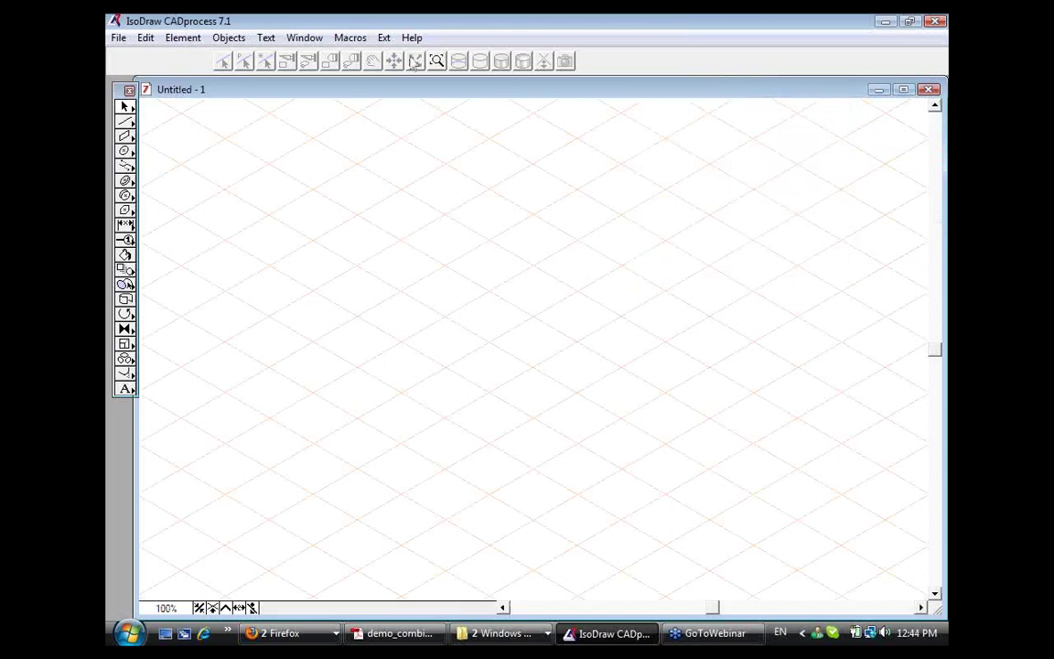
click(305, 37)
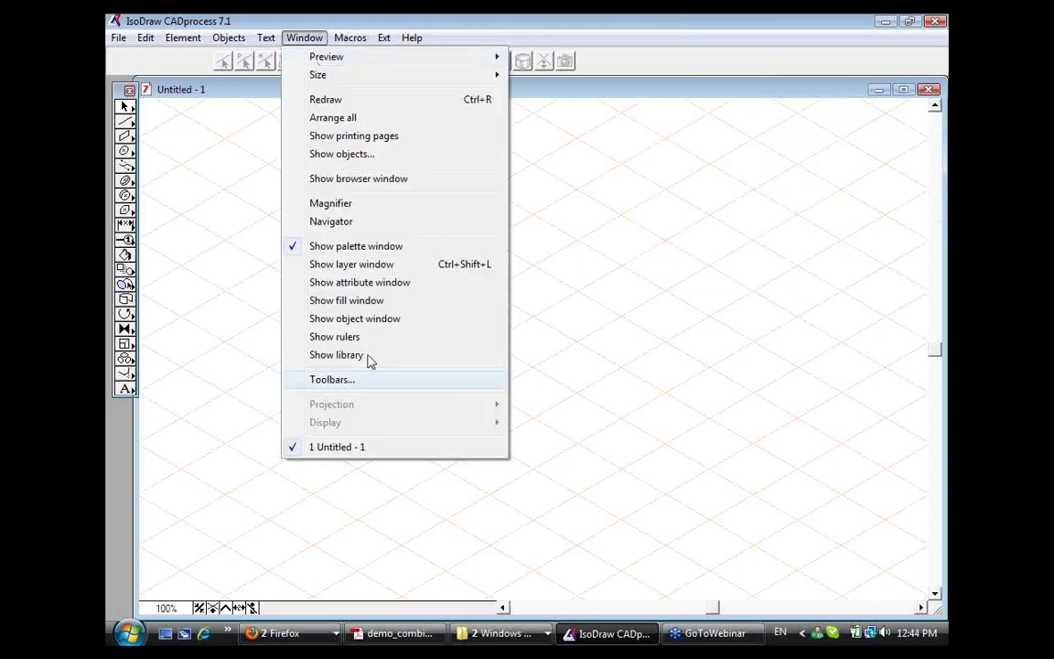
click(365, 179)
click(756, 126)
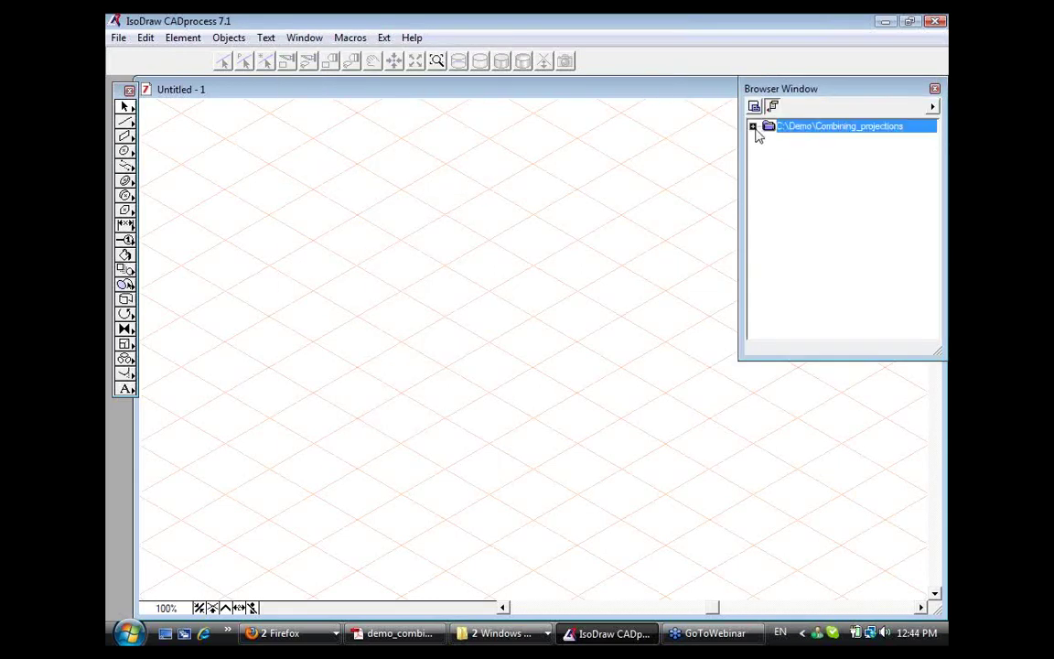
click(754, 126)
click(809, 154)
drag(808, 157, 522, 378)
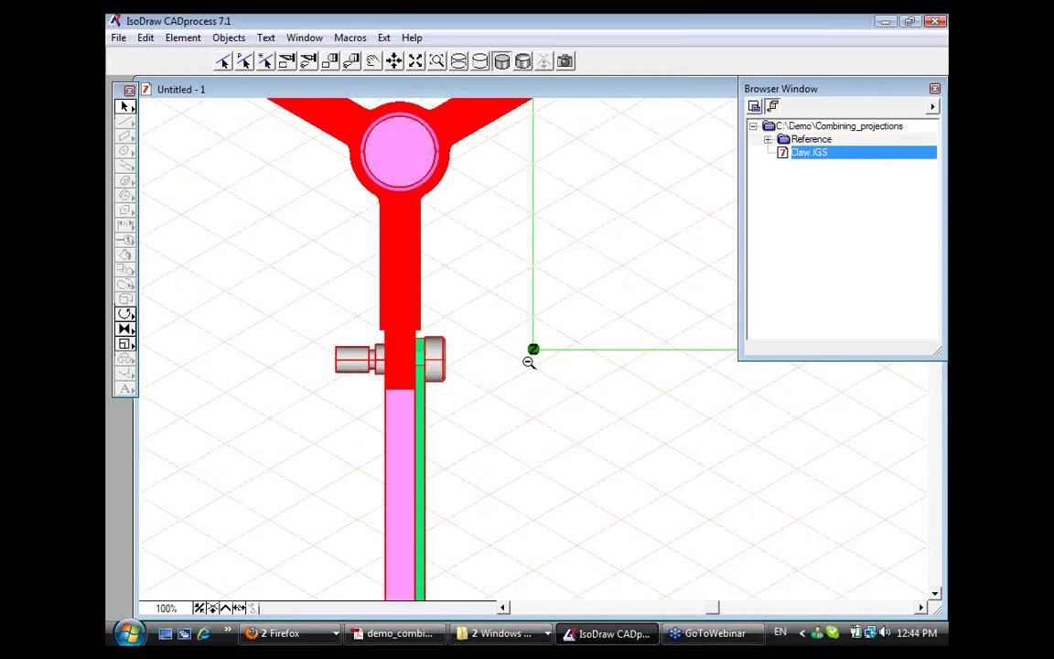
Zoom out to 25% and switch the drawing to Isometric view top projection
ctrl+alt+click(529, 363)
ctrl+alt+click(535, 377)
click(304, 37)
mouse_move(359, 405)
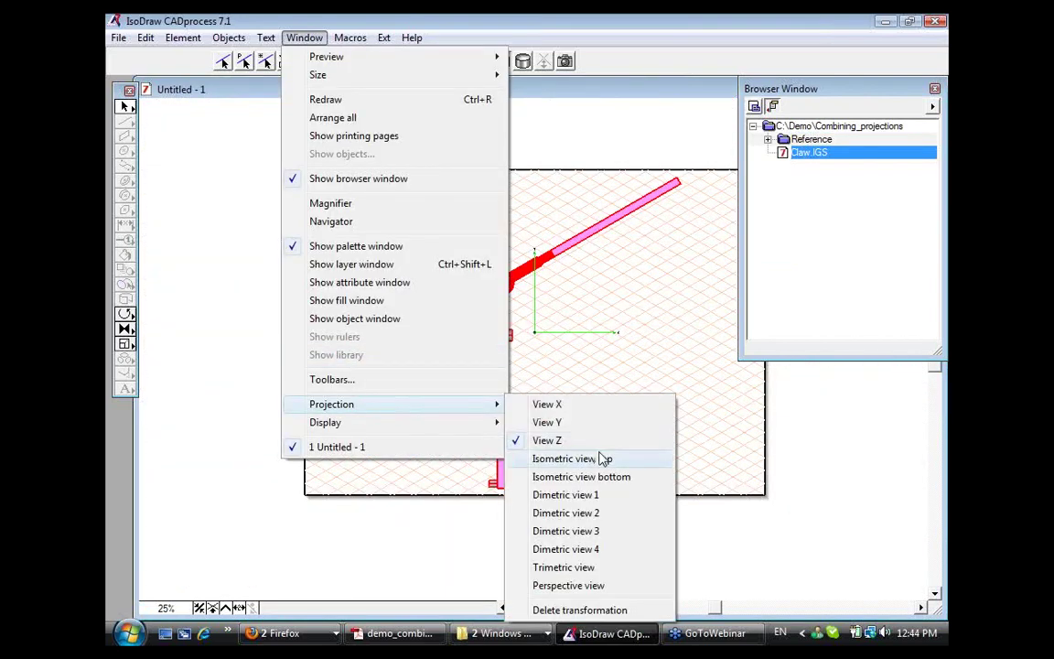
click(603, 459)
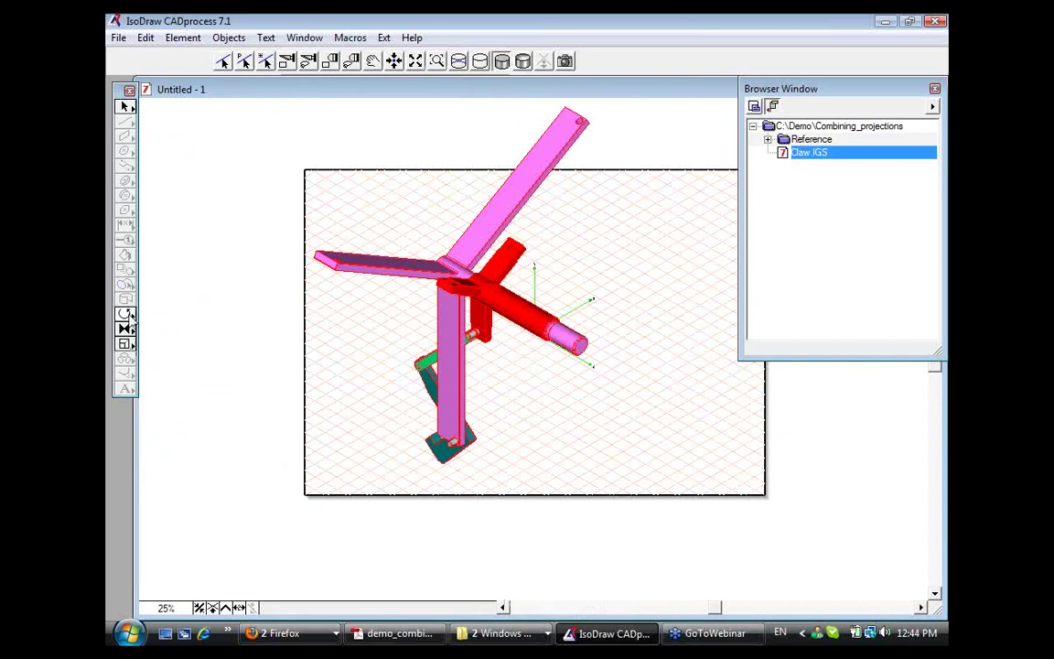
Rotate the claw model 90° about the X axis
click(593, 310)
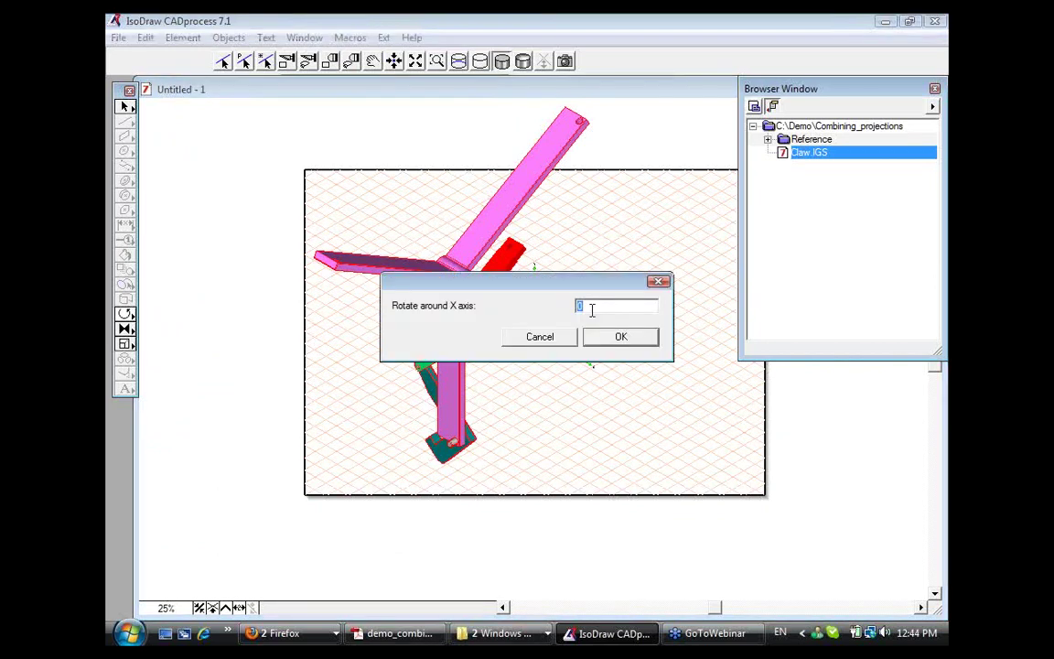
text(90)
click(591, 335)
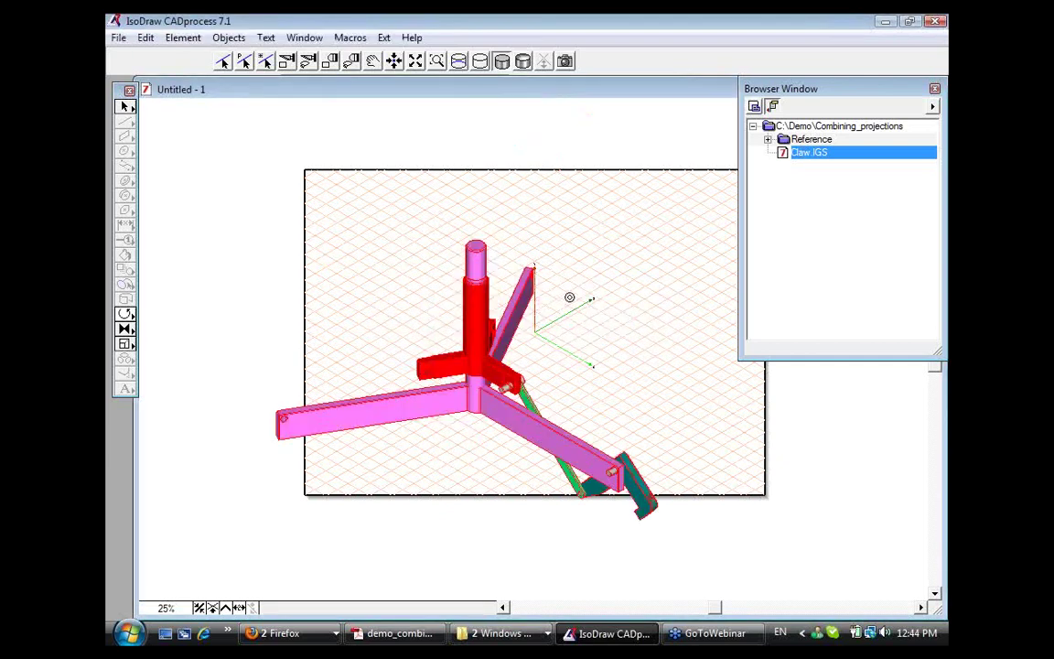
click(567, 296)
Rotate the claw -90° about the Y axis, then deselect it
text(-90)
key(Return)
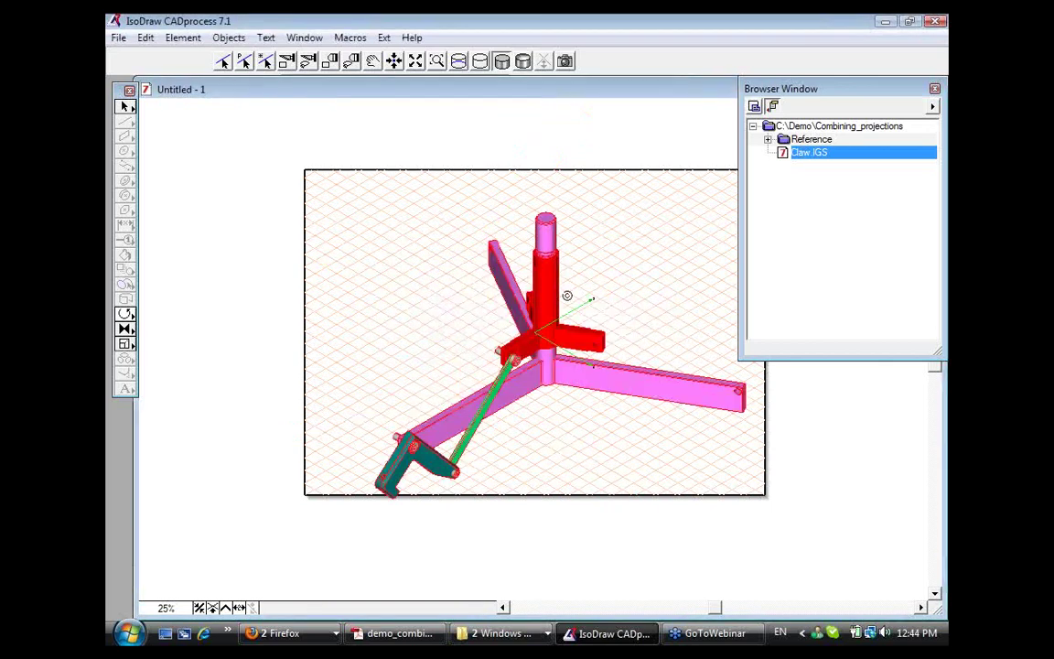
click(126, 108)
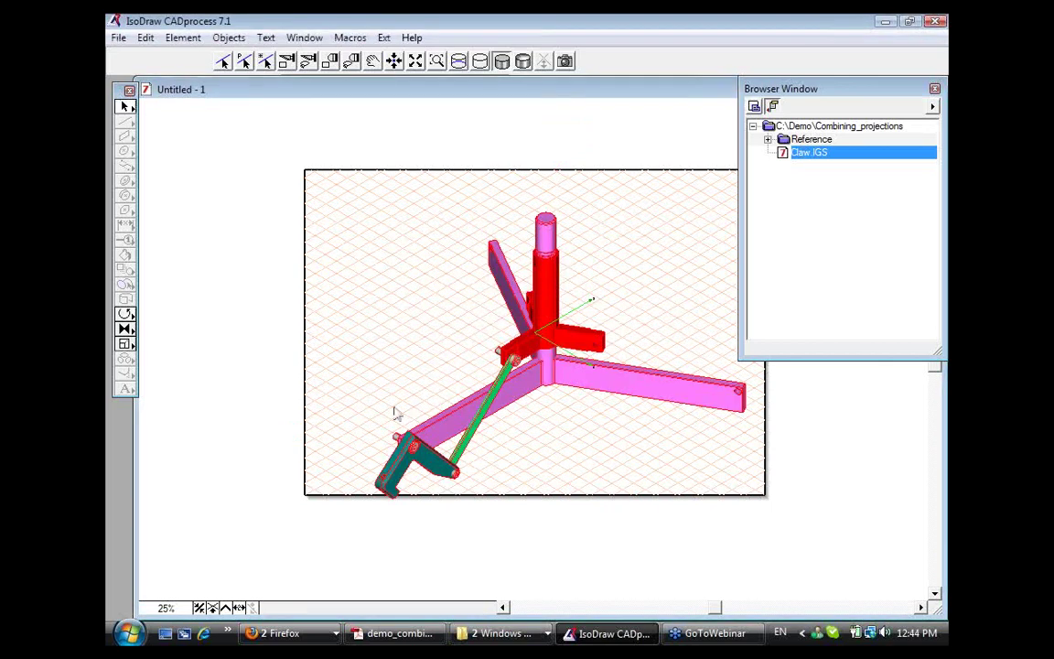
click(467, 525)
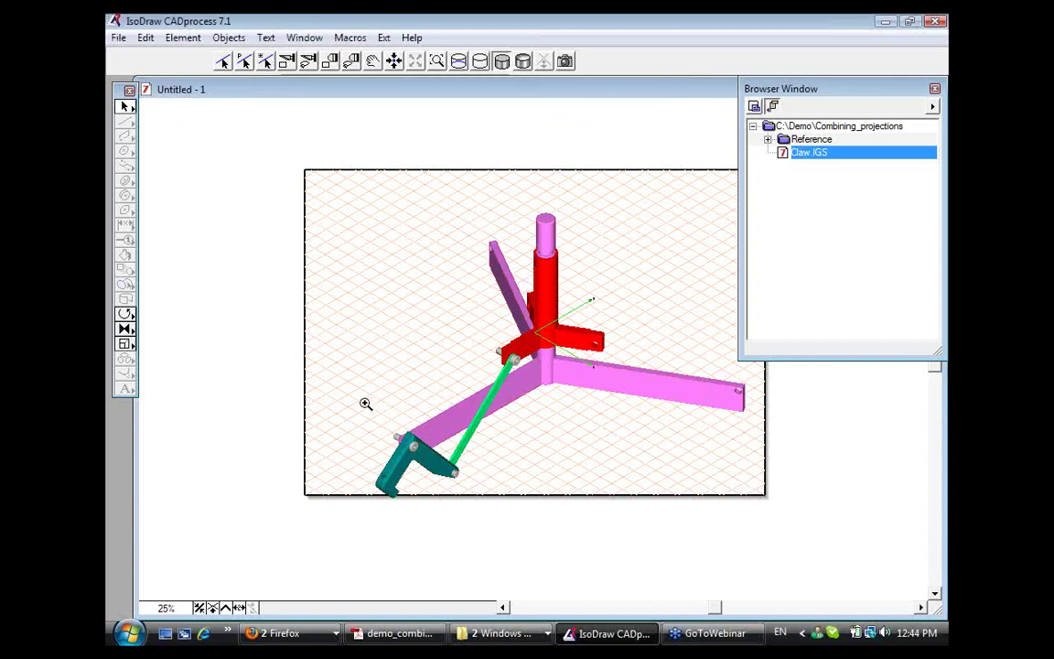
Zoom in on the teal claw part and apply smooth rendering
drag(364, 401, 475, 486)
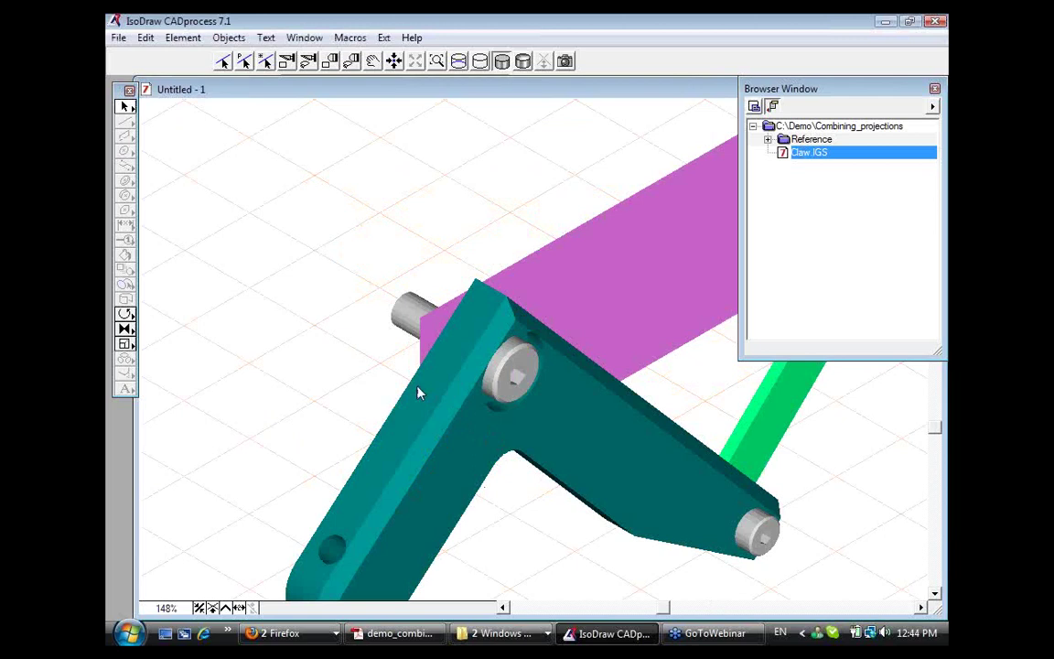
click(522, 60)
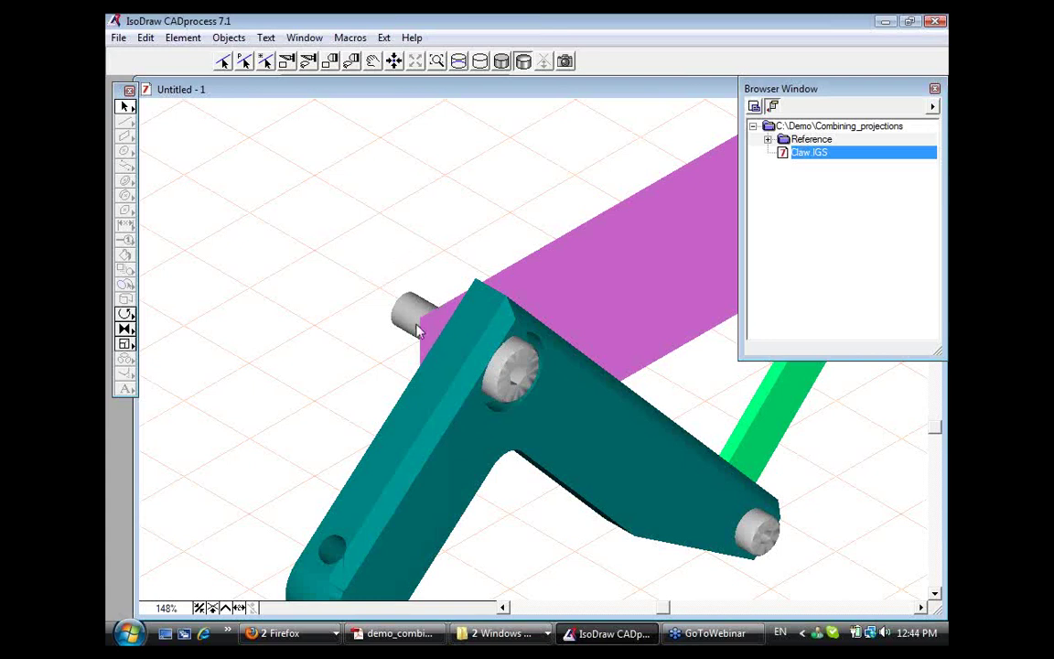
mouse_move(408, 337)
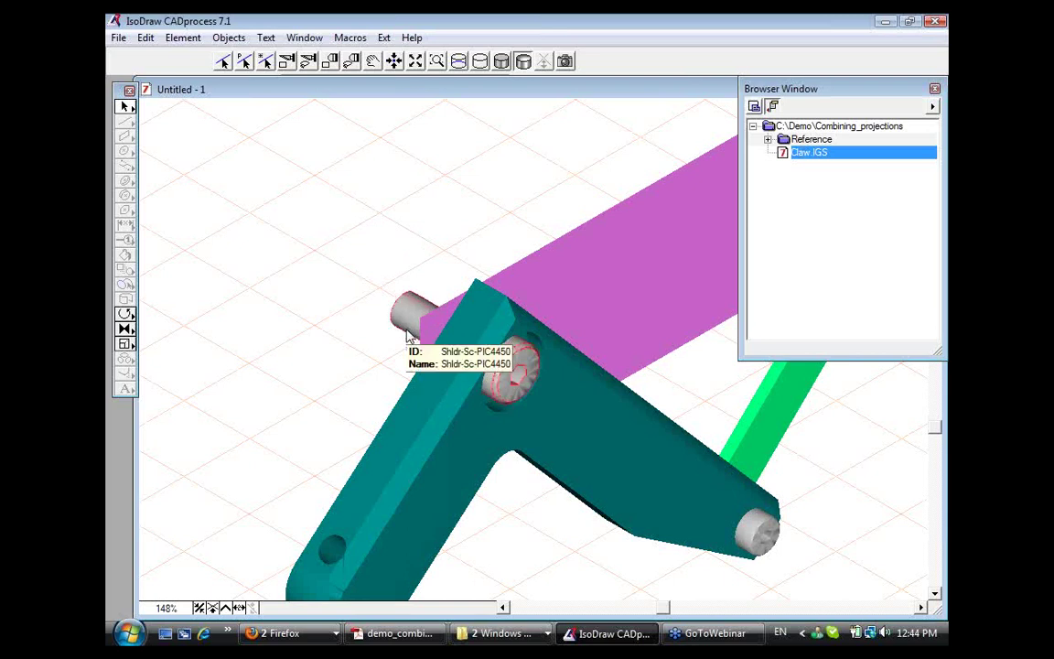
Zoom out and drag the grey pin out of the teal bracket
click(696, 391)
click(697, 391)
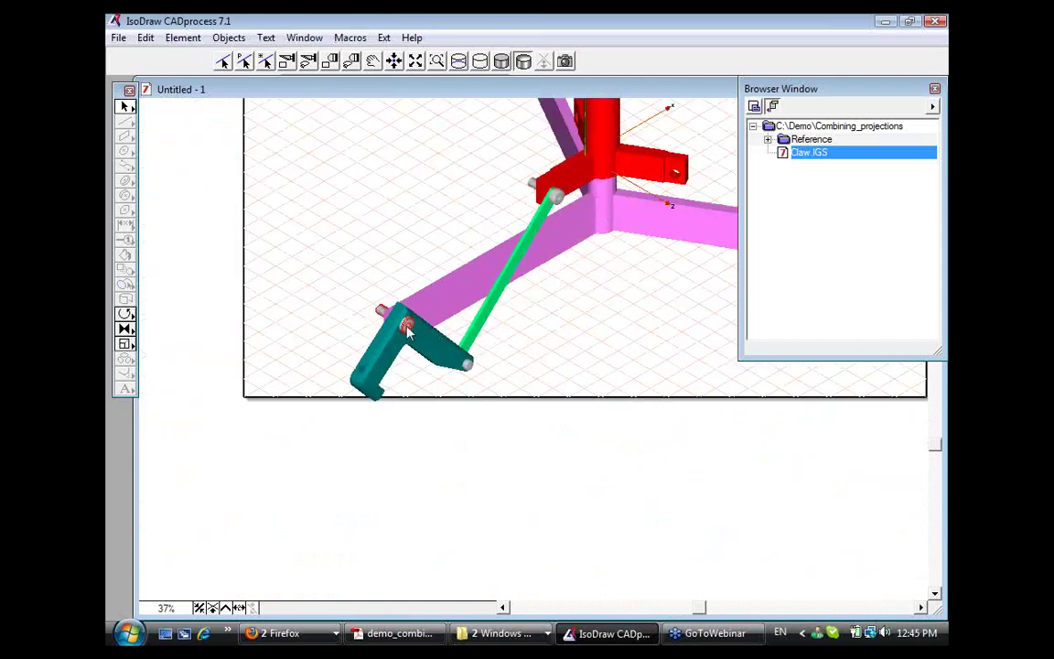
drag(408, 332, 520, 403)
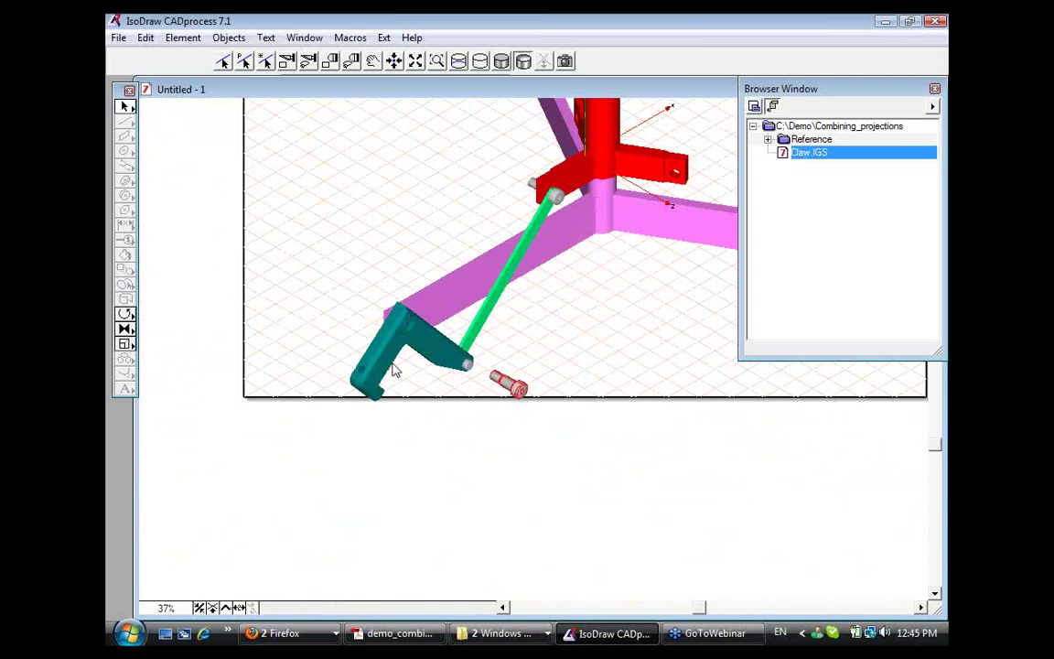
ctrl+alt+click(591, 129)
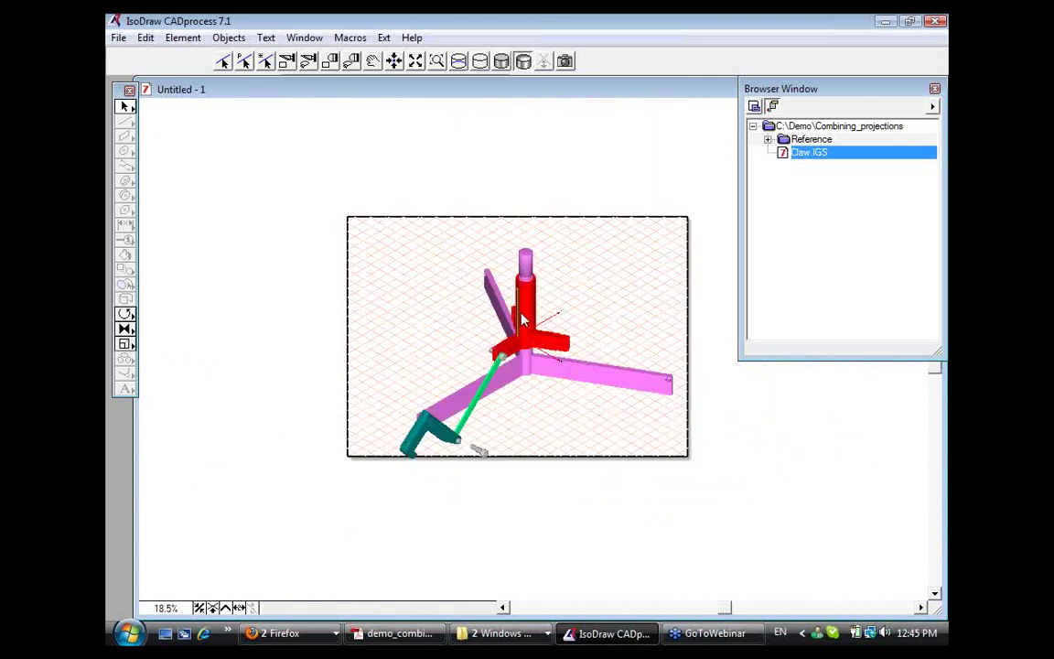
mouse_move(525, 318)
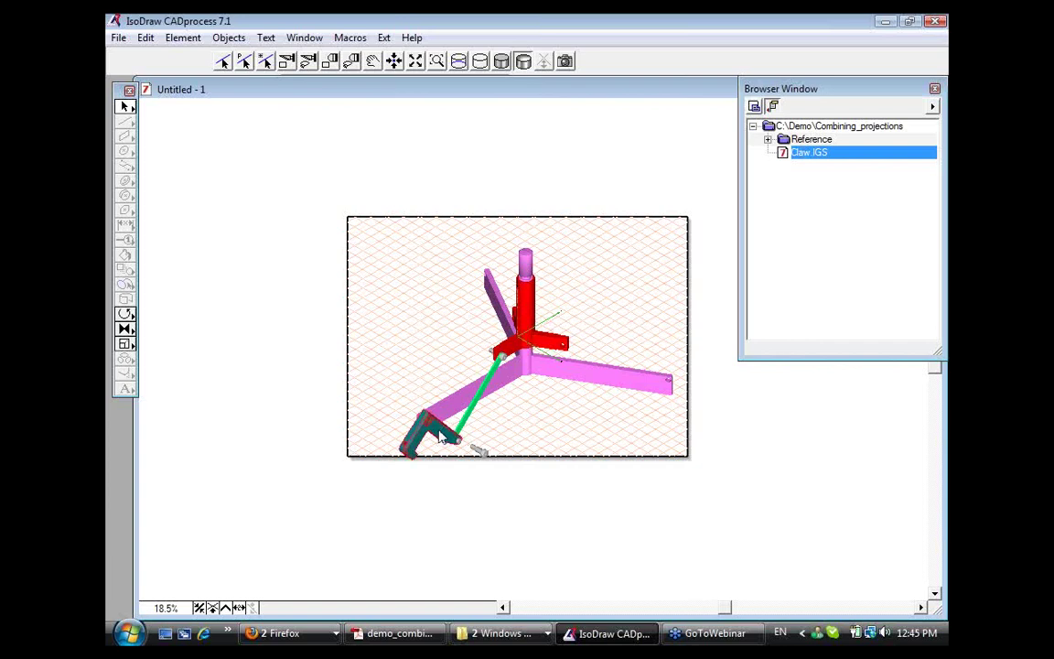
drag(437, 440, 644, 457)
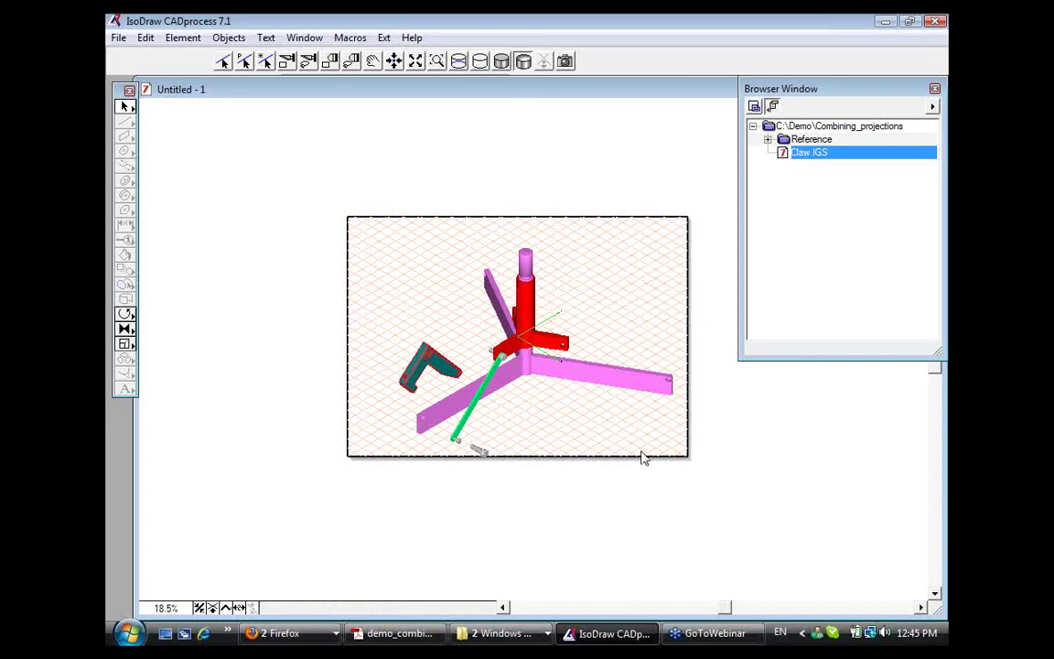
key(ctrl+z)
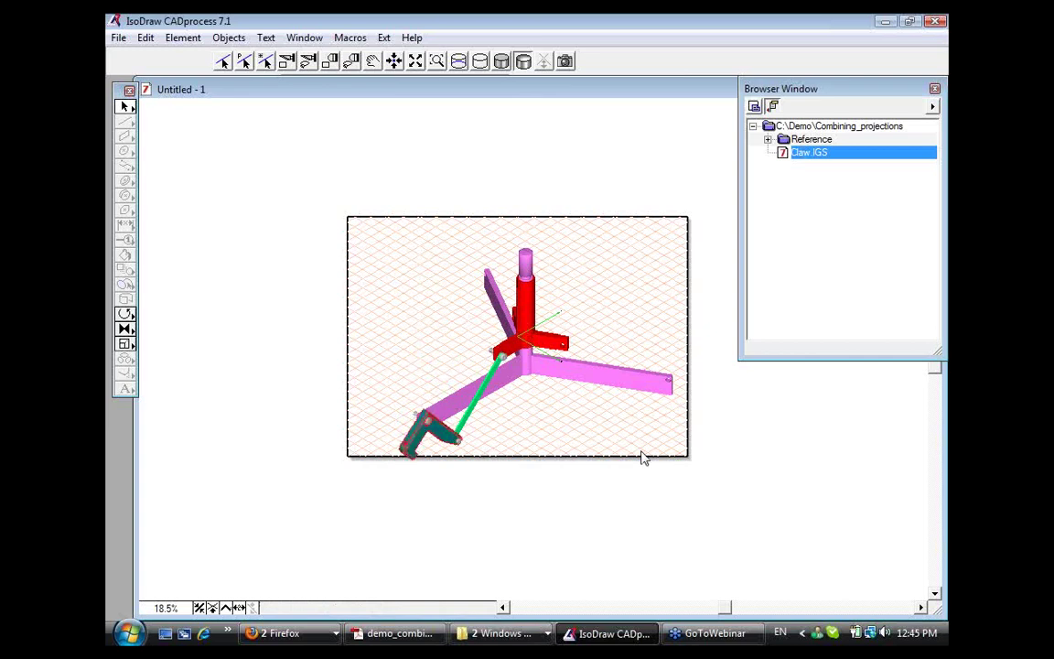
click(150, 42)
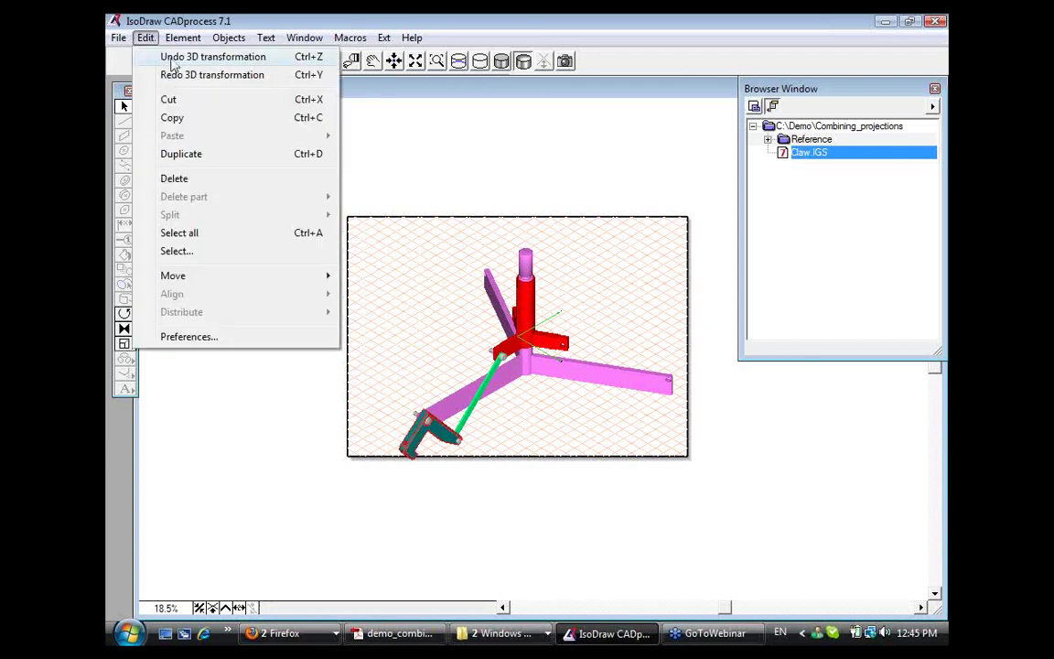
Explode the claw along the X axis with Direction set to Both, then deselect it
click(430, 261)
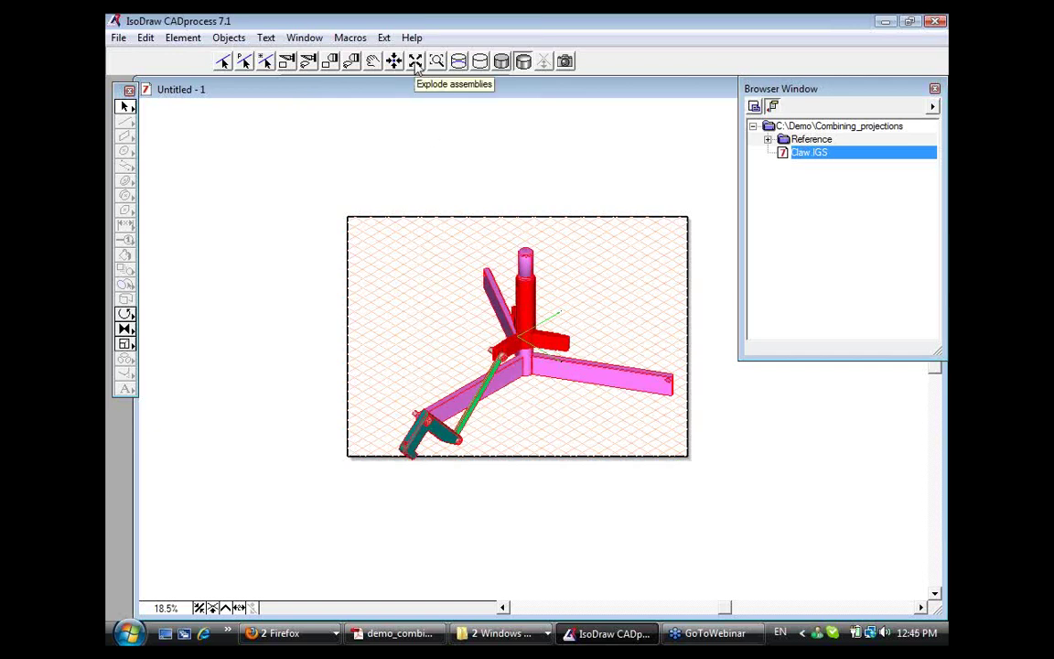
click(415, 61)
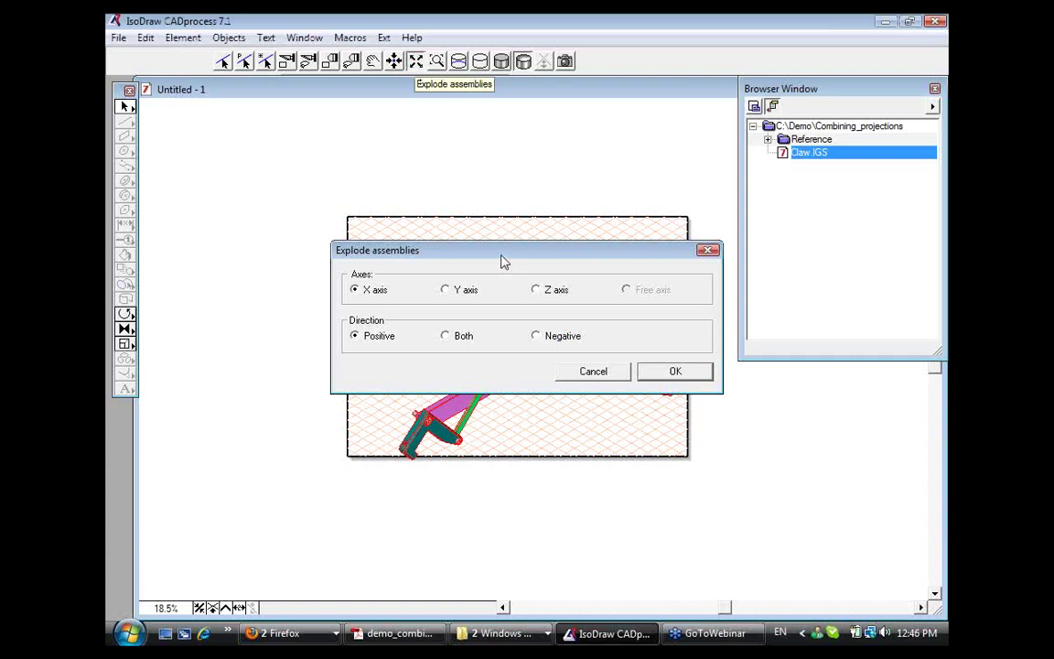
drag(499, 255, 366, 131)
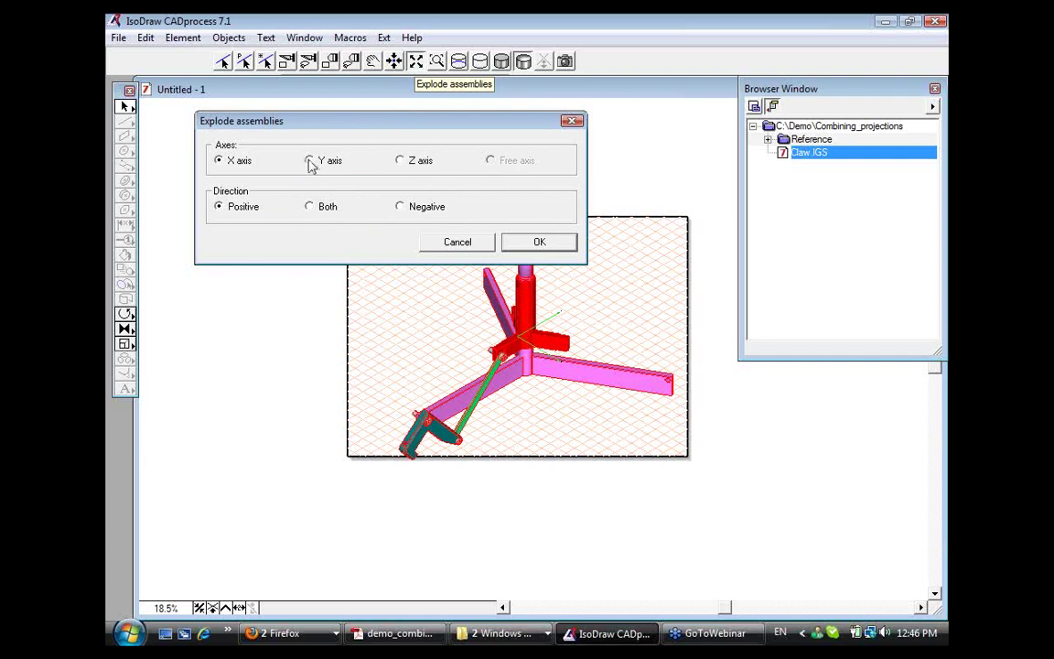
click(311, 161)
click(311, 209)
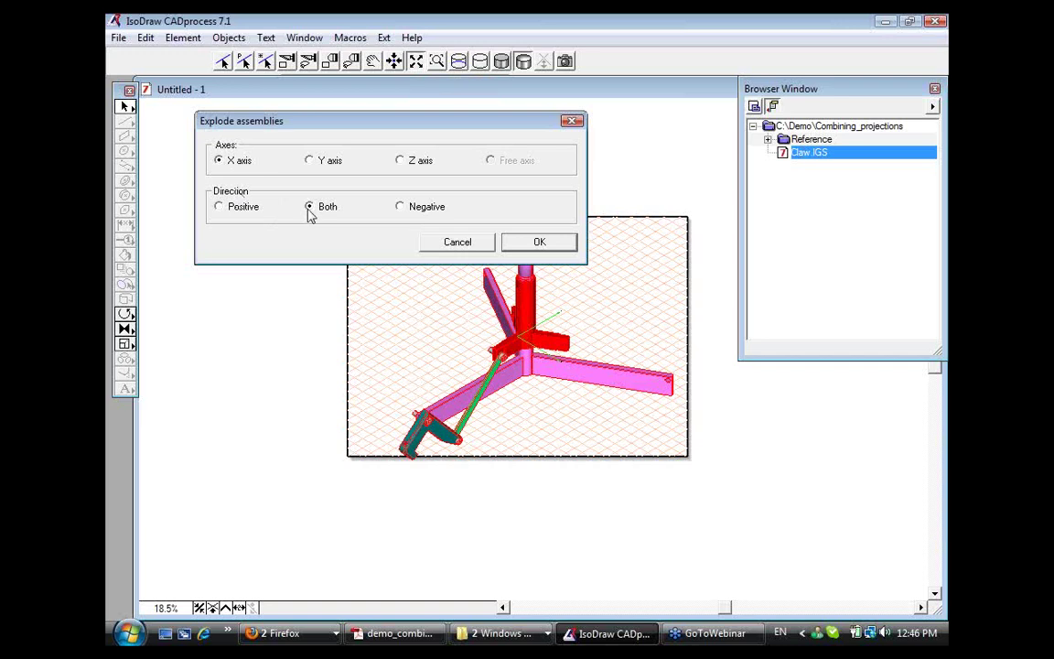
click(560, 244)
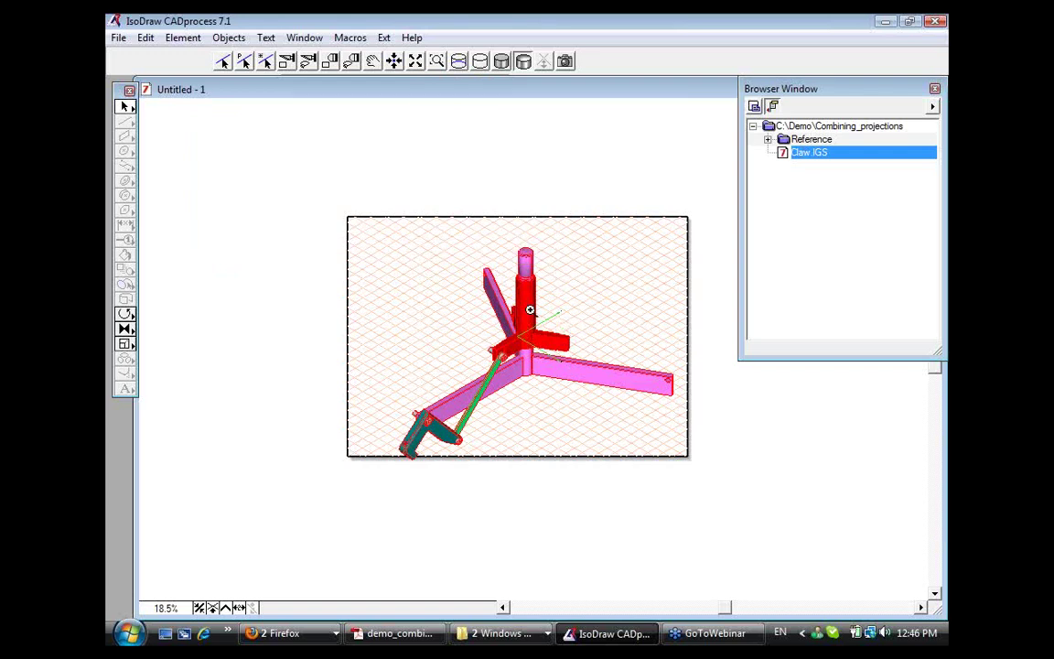
click(612, 317)
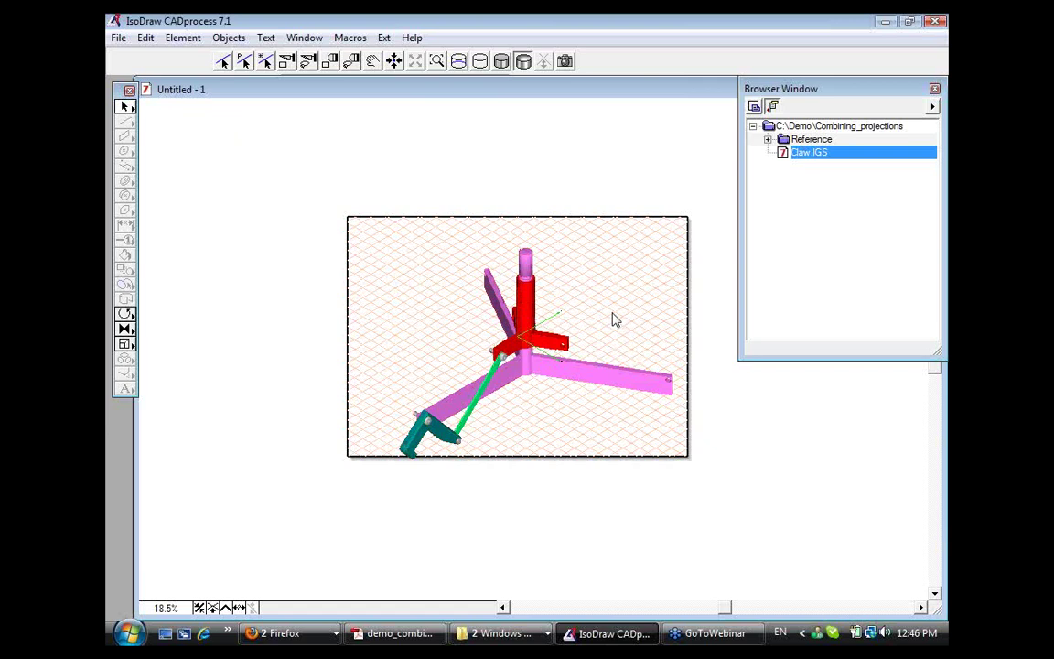
Select the whole model and explode it along the Z axis in both directions
key(ctrl+a)
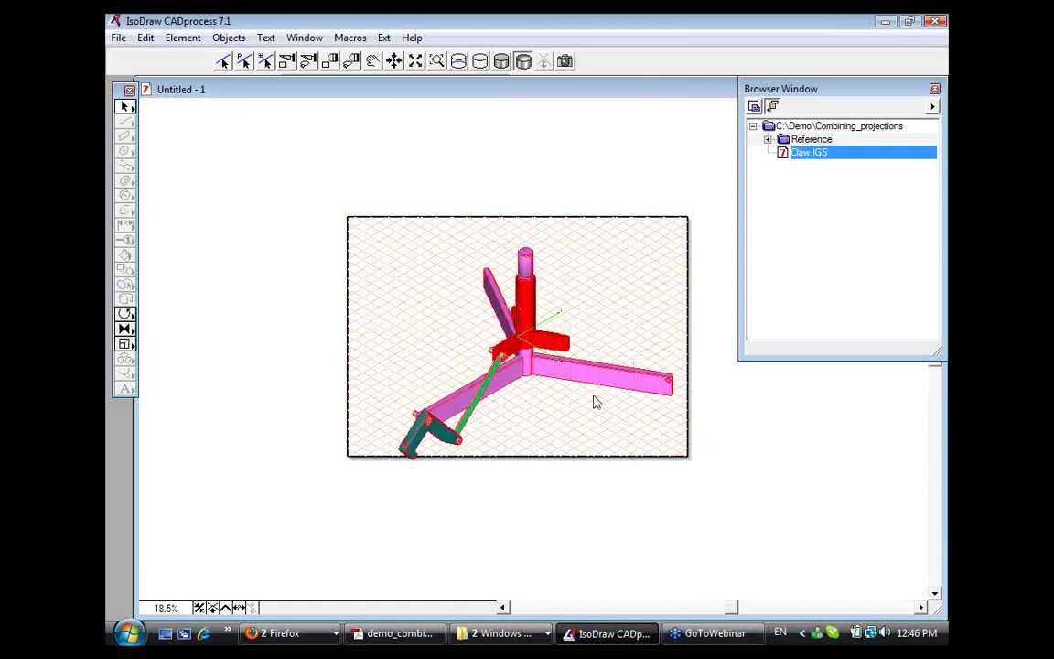
click(549, 342)
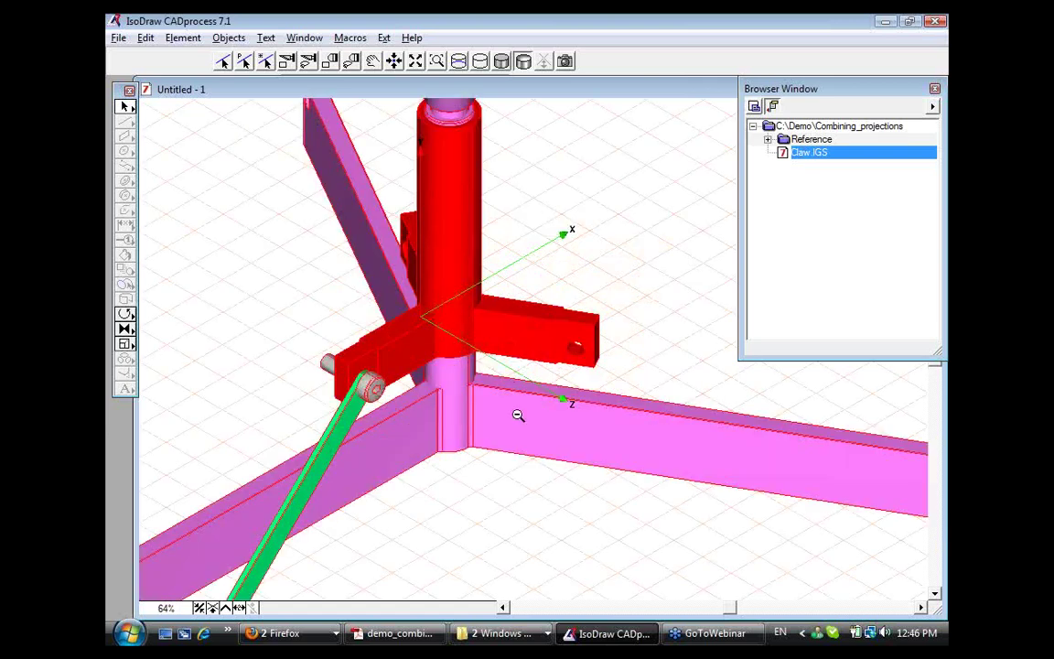
click(518, 415)
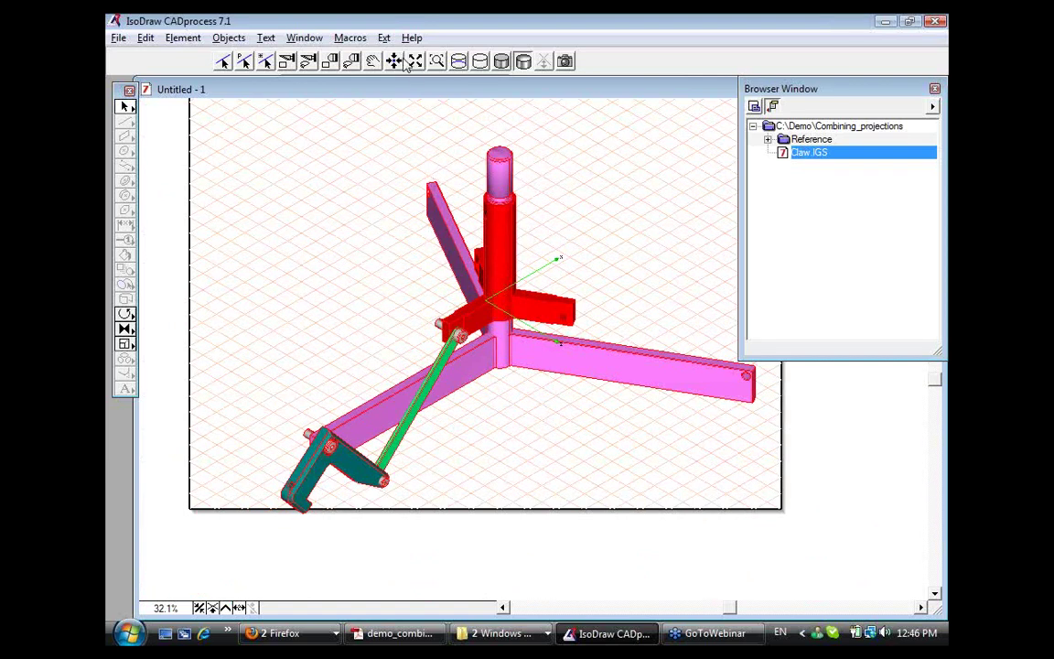
click(373, 61)
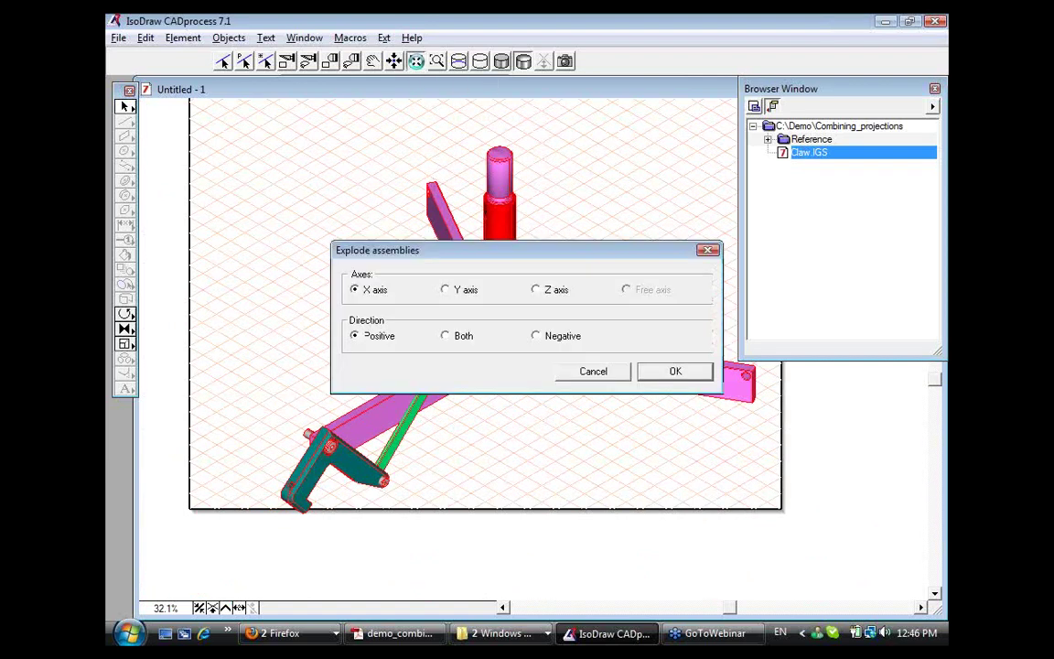
click(535, 290)
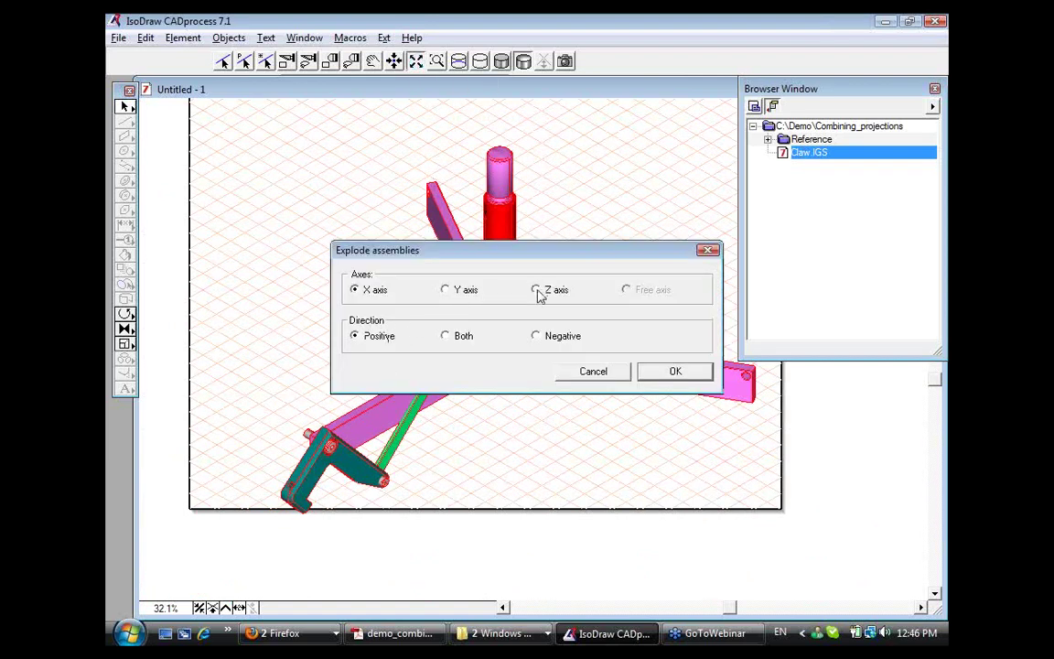
click(445, 338)
click(680, 371)
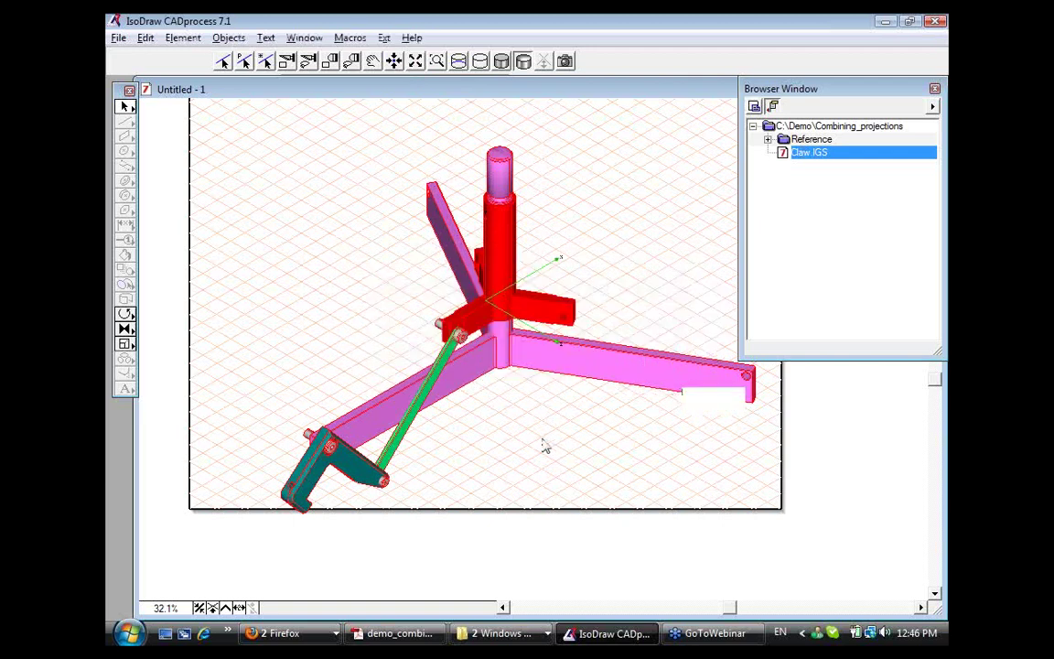
click(465, 459)
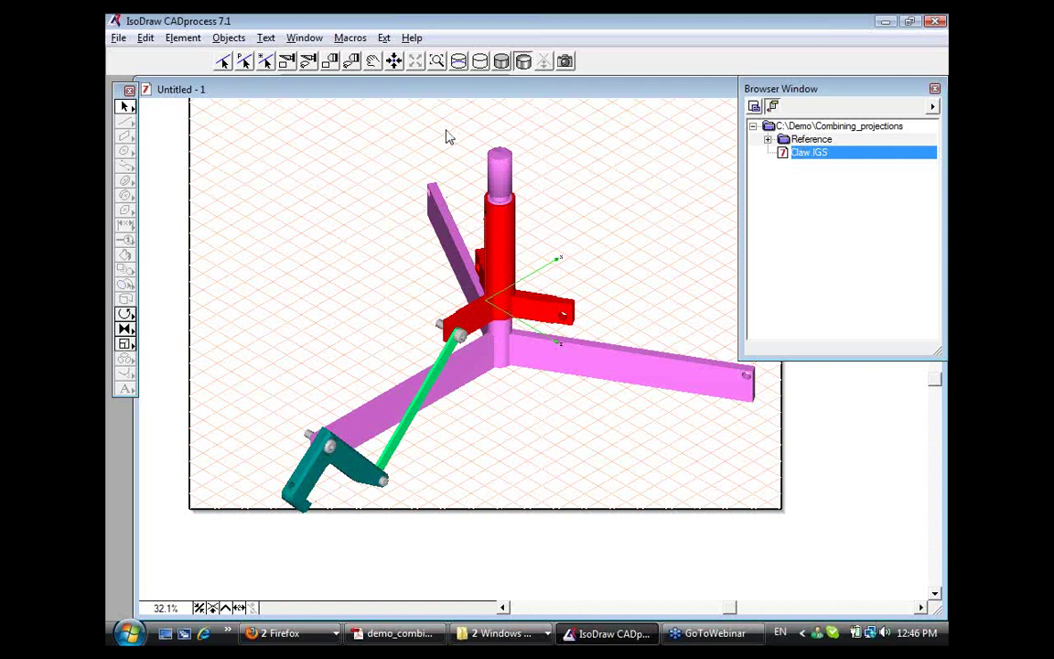
Repeat the Z-axis, both-directions explosion on the whole model and deselect it
key(ctrl+a)
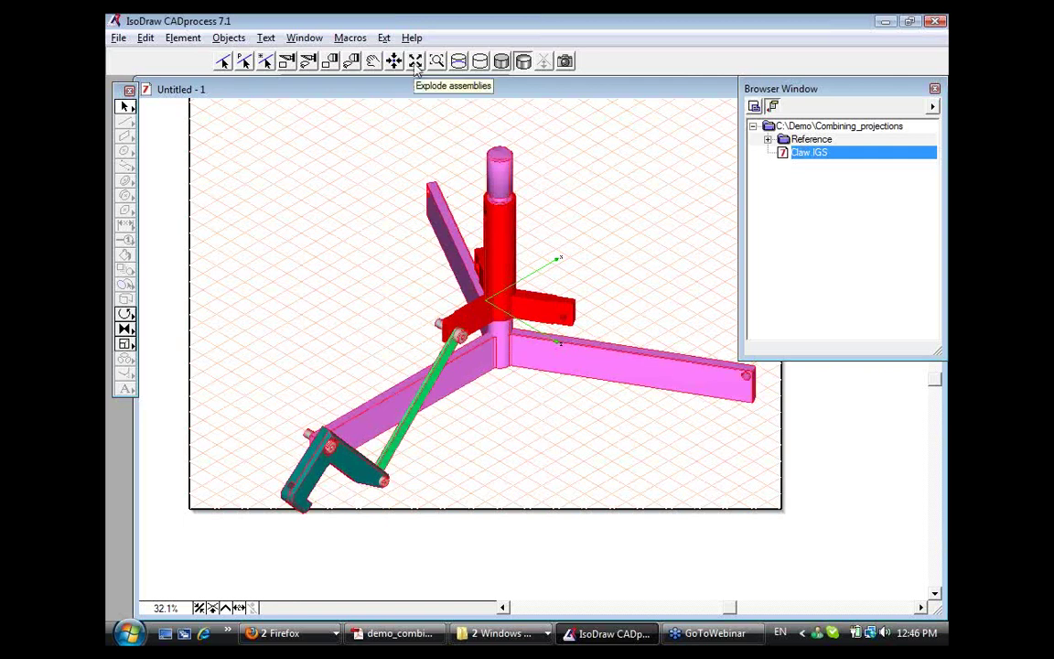
click(416, 62)
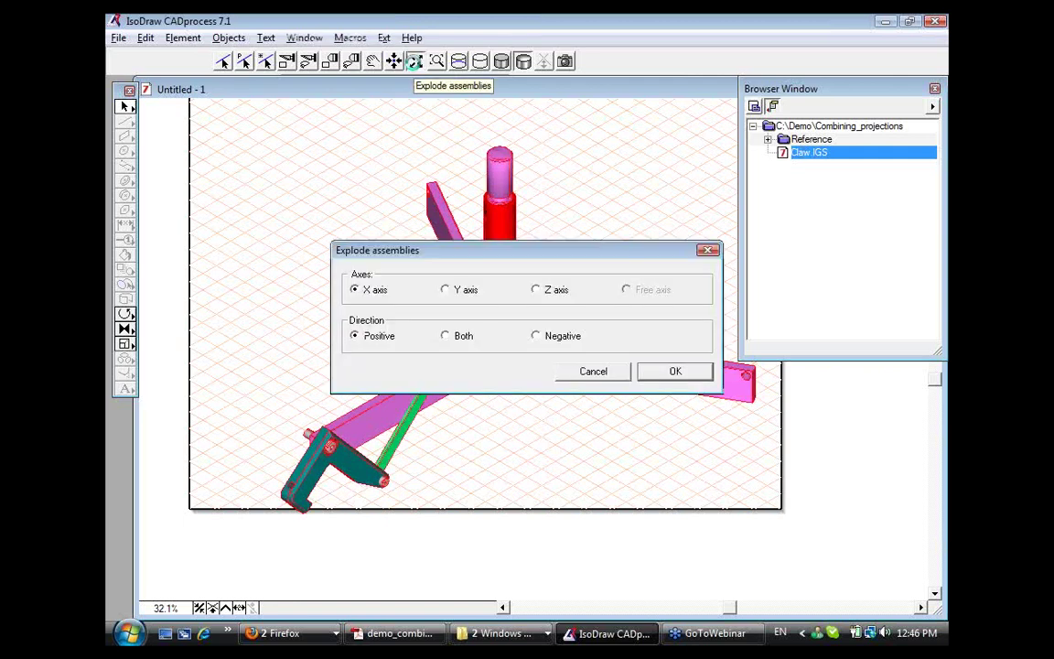
click(446, 337)
click(538, 291)
click(672, 371)
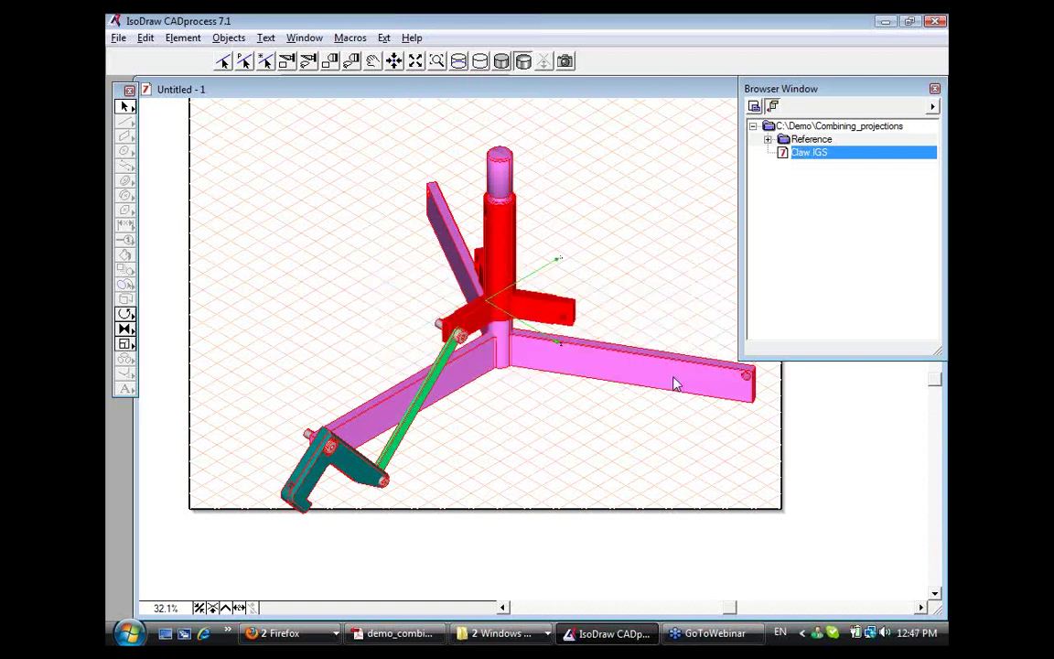
click(414, 535)
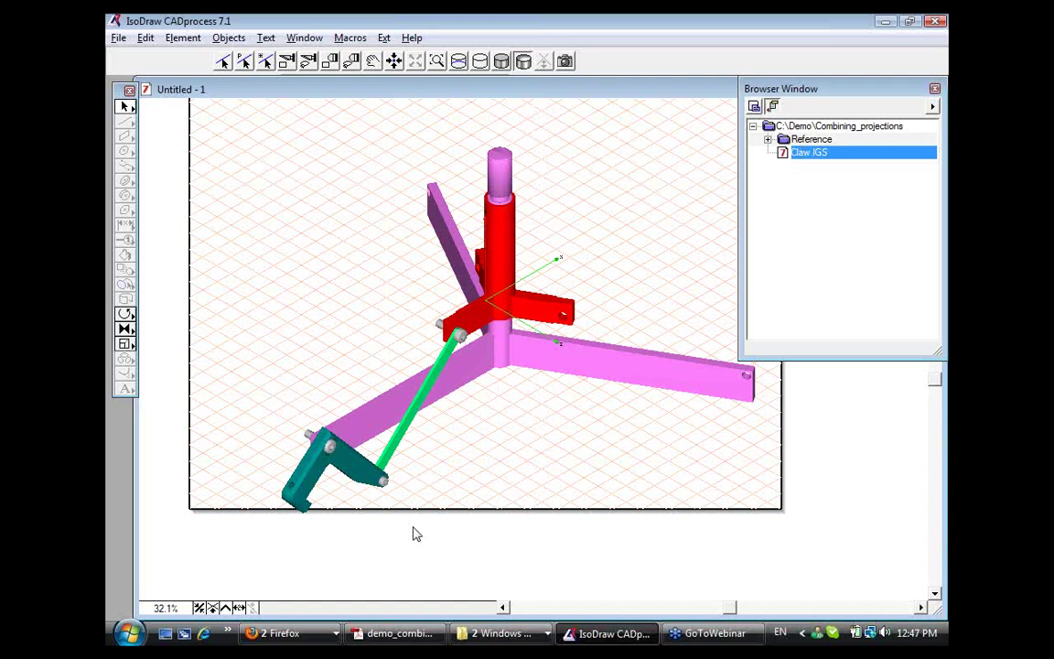
Pull the screw onto the pink base, slide the green rod down-right, and show hidden-line rendering
click(470, 336)
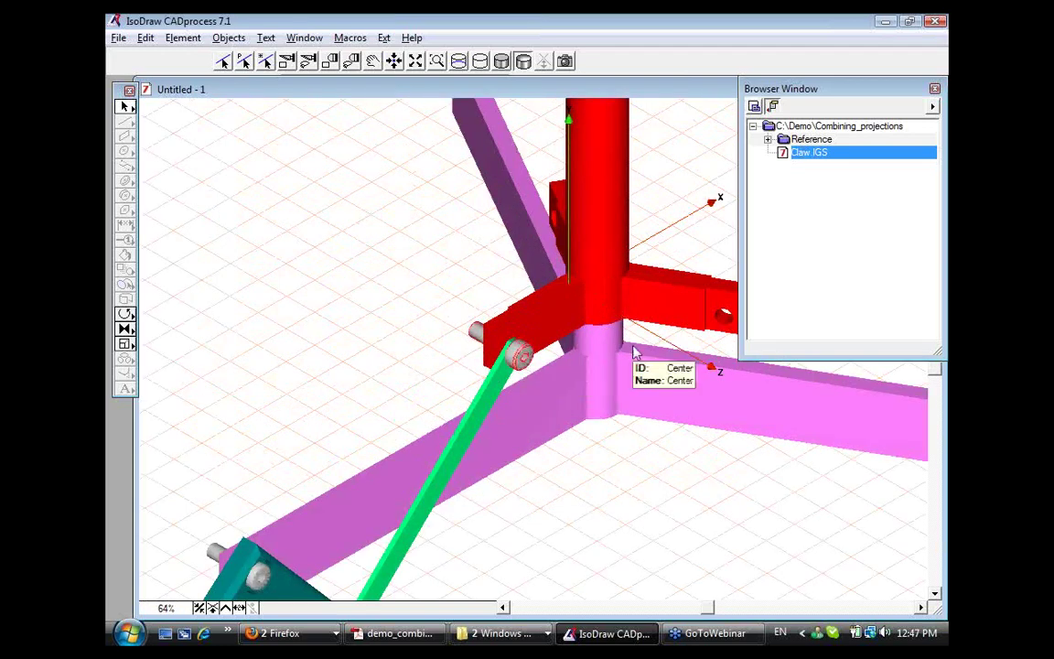
drag(542, 381, 615, 418)
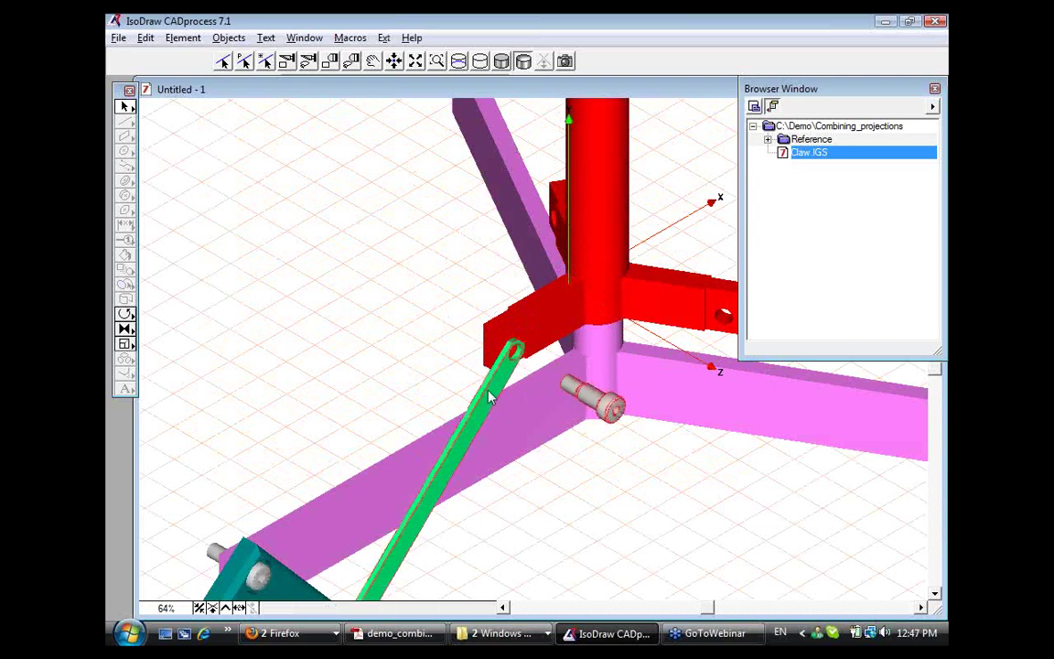
drag(492, 396, 561, 444)
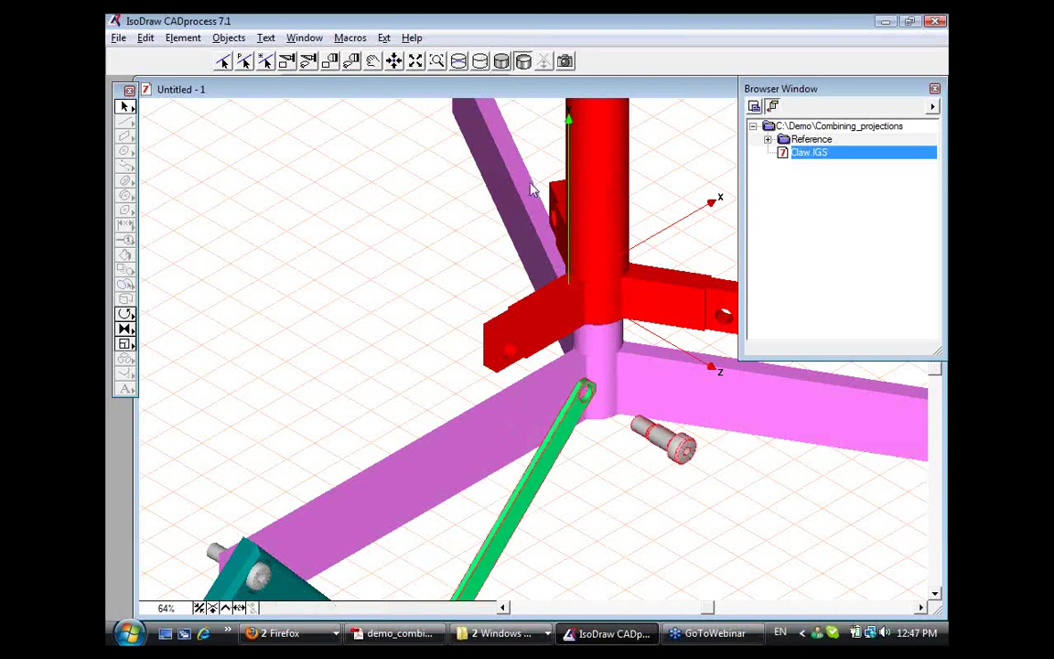
click(479, 61)
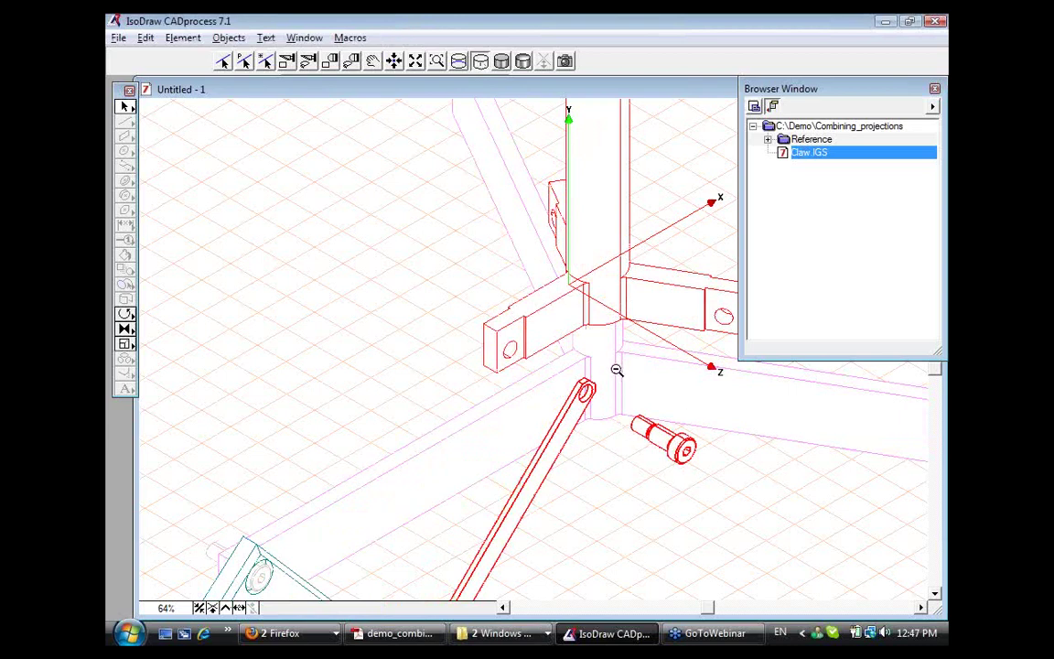
click(617, 370)
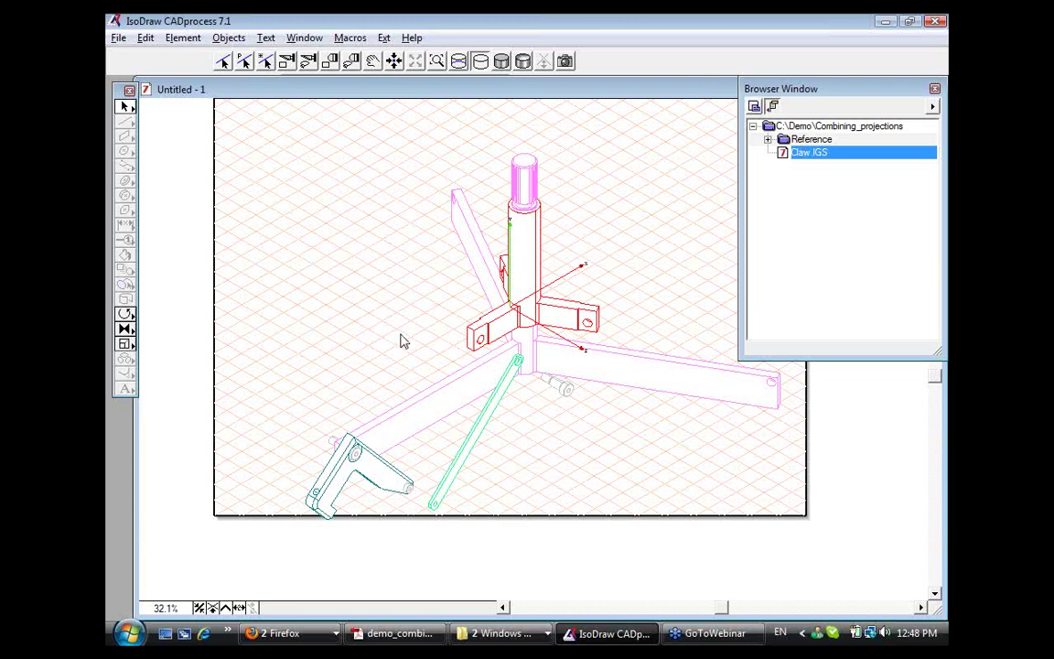
Switch the claw back to shaded colour rendering, then select and deselect the model
click(525, 62)
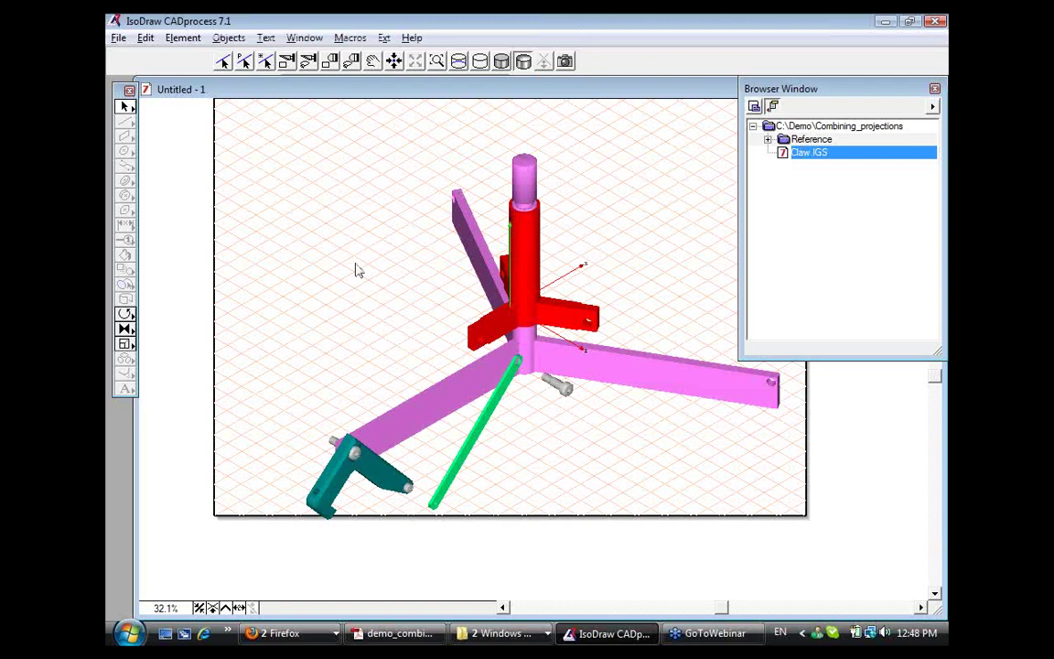
click(475, 279)
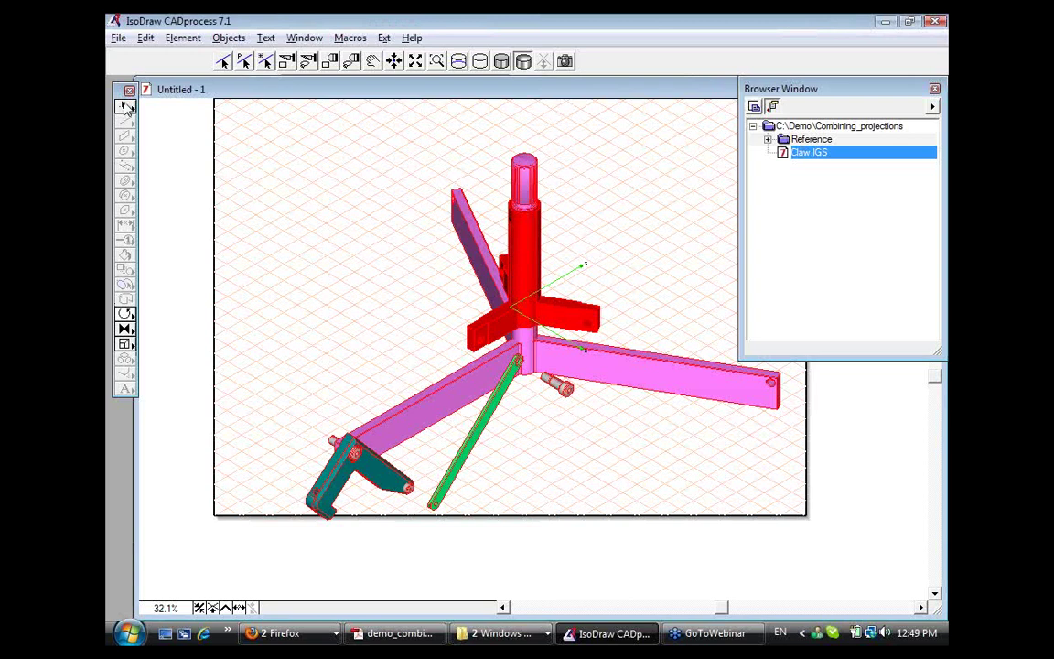
click(416, 244)
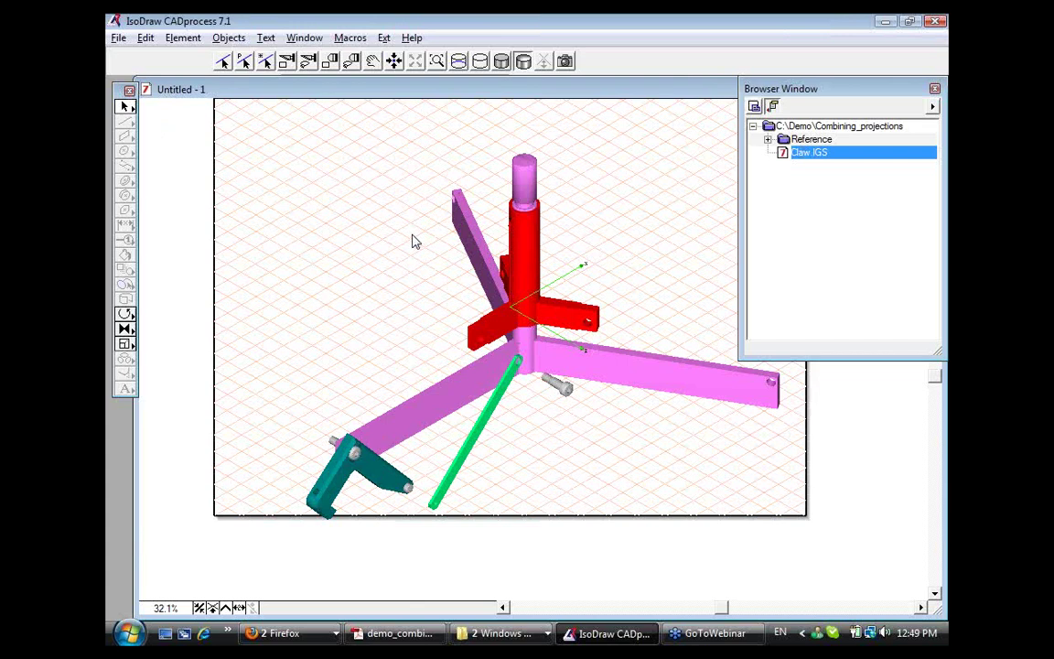
Try Objects > Show in IsoView and cancel the save-first prompt
click(228, 40)
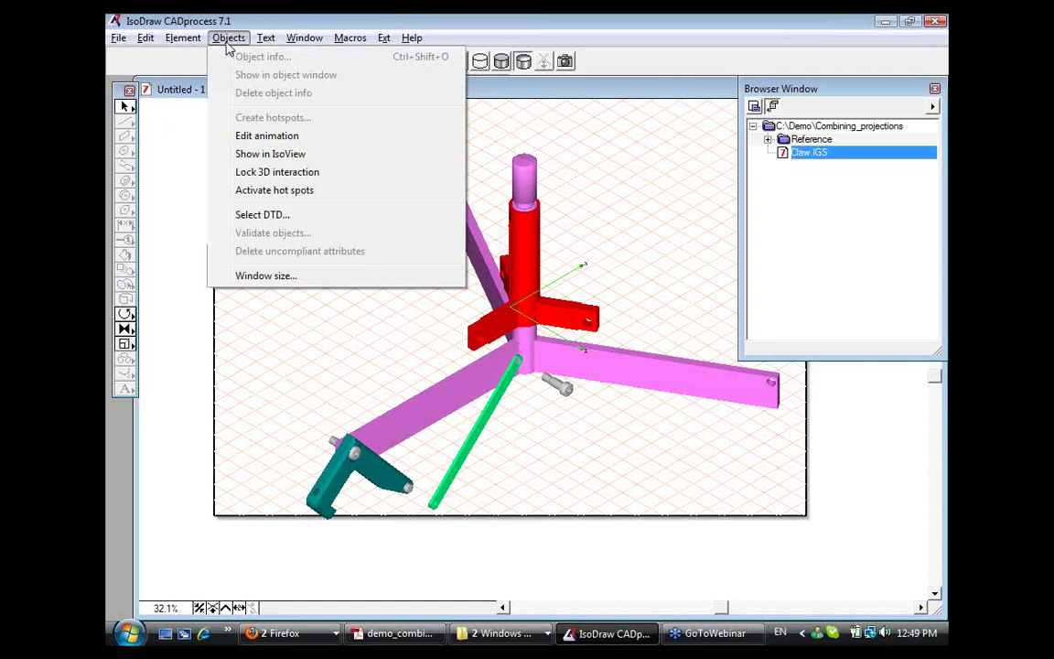
mouse_move(183, 41)
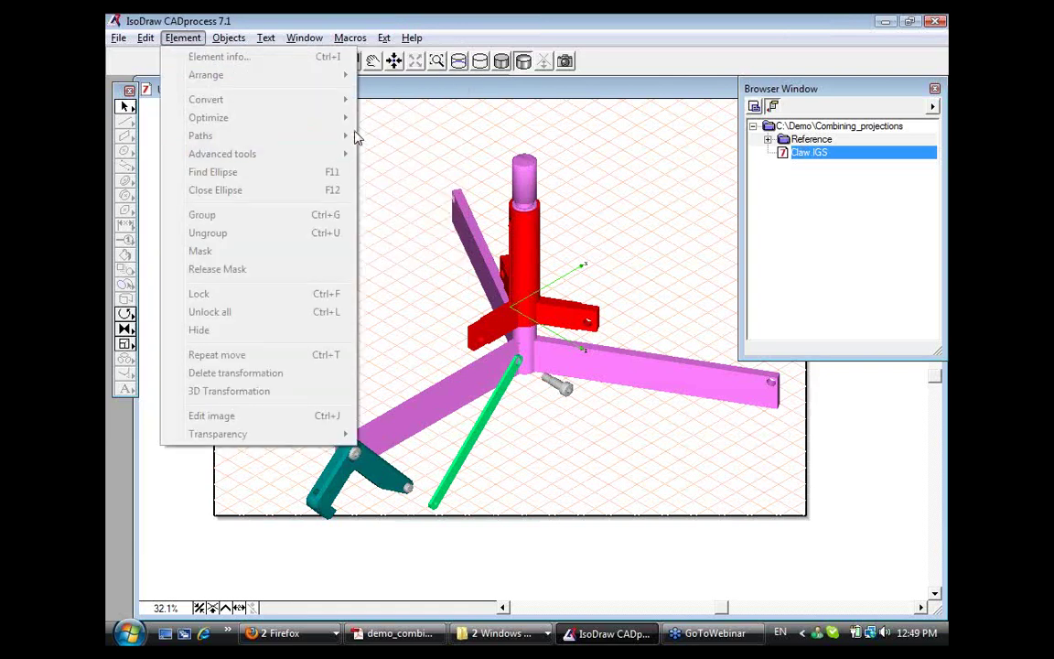
mouse_move(236, 39)
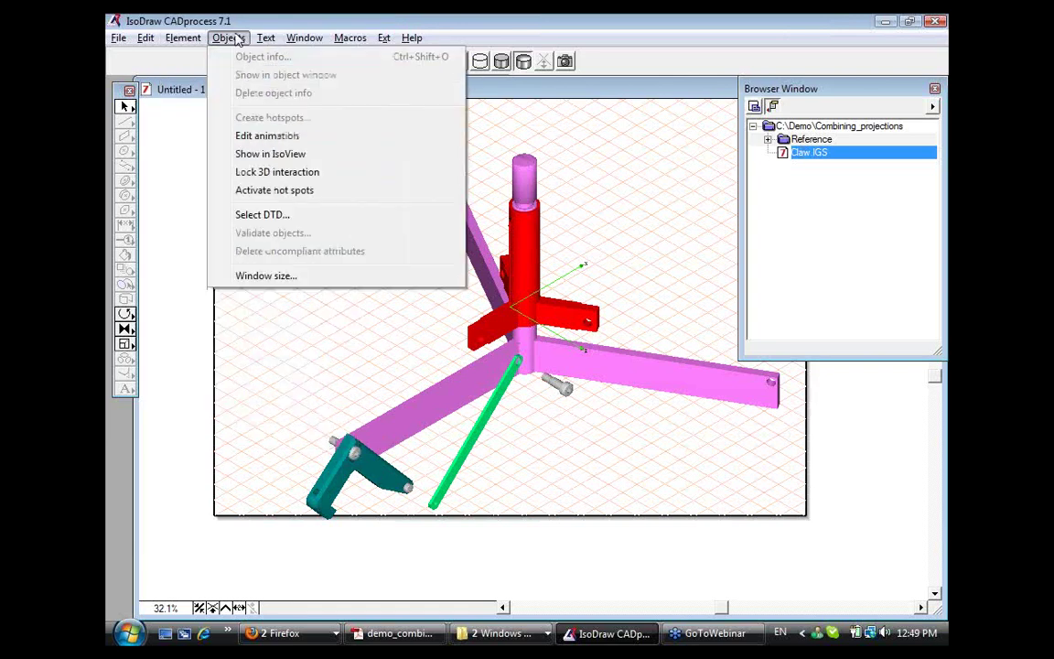
click(284, 158)
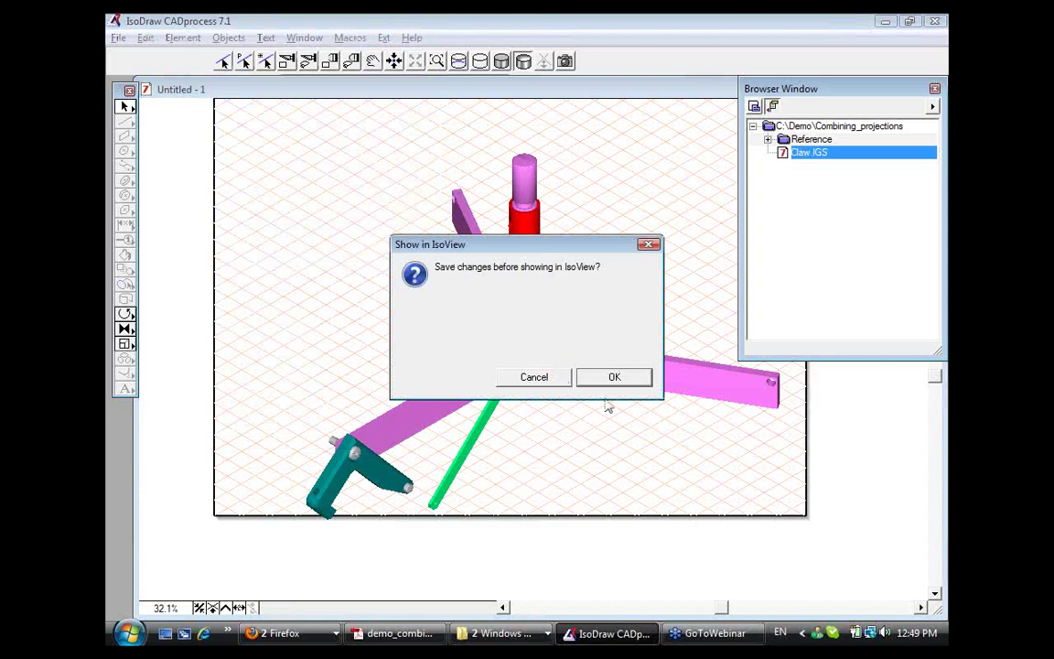
click(531, 380)
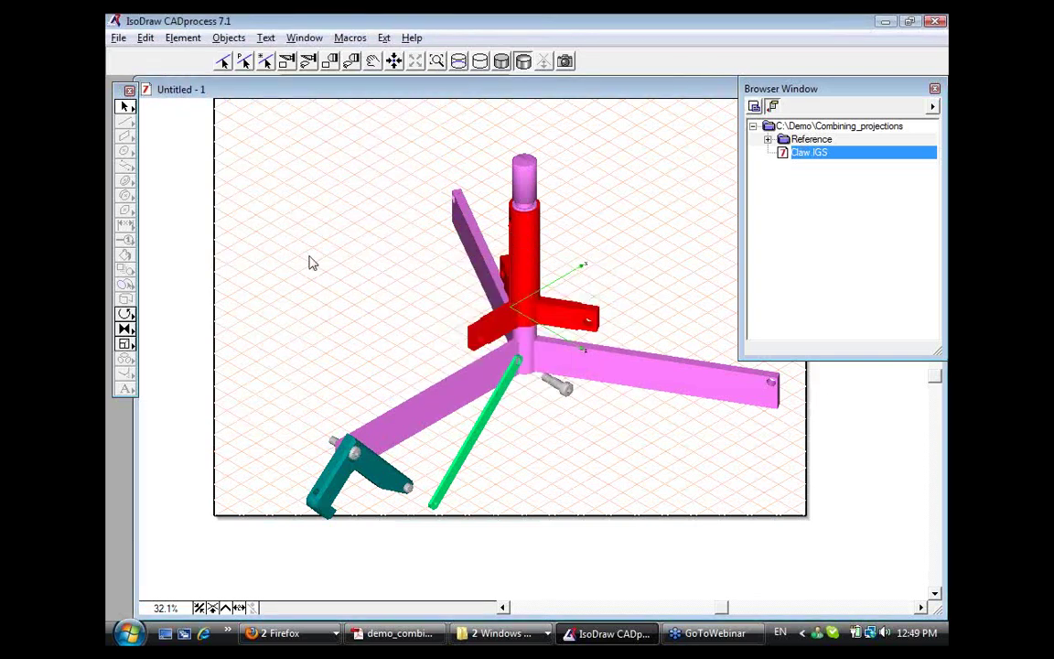
Save the drawing as 3D_view.iso
click(119, 41)
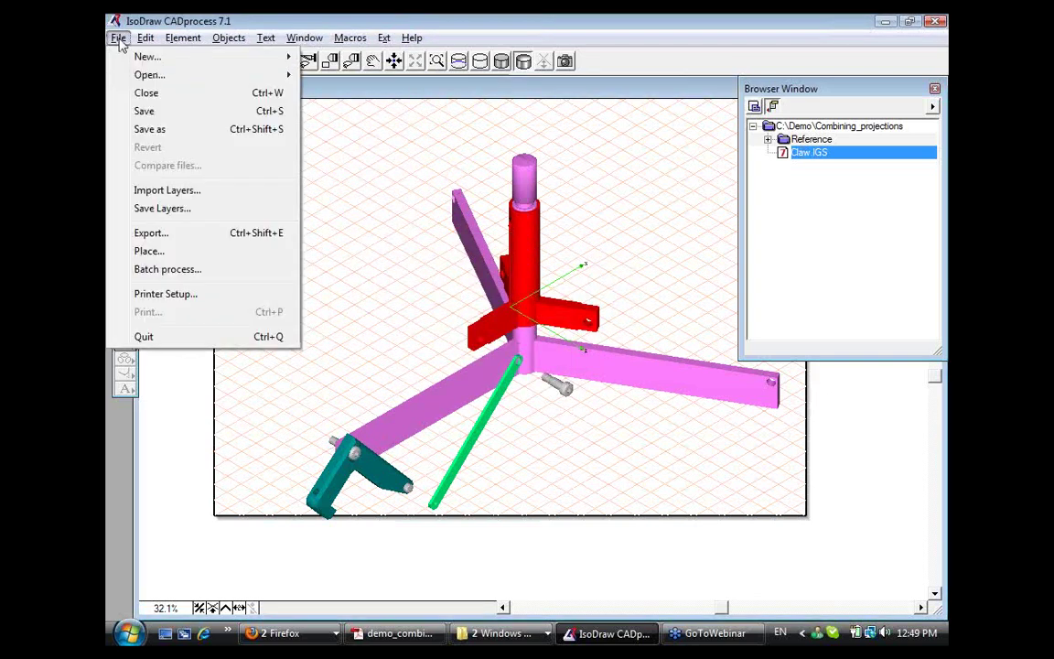
click(189, 129)
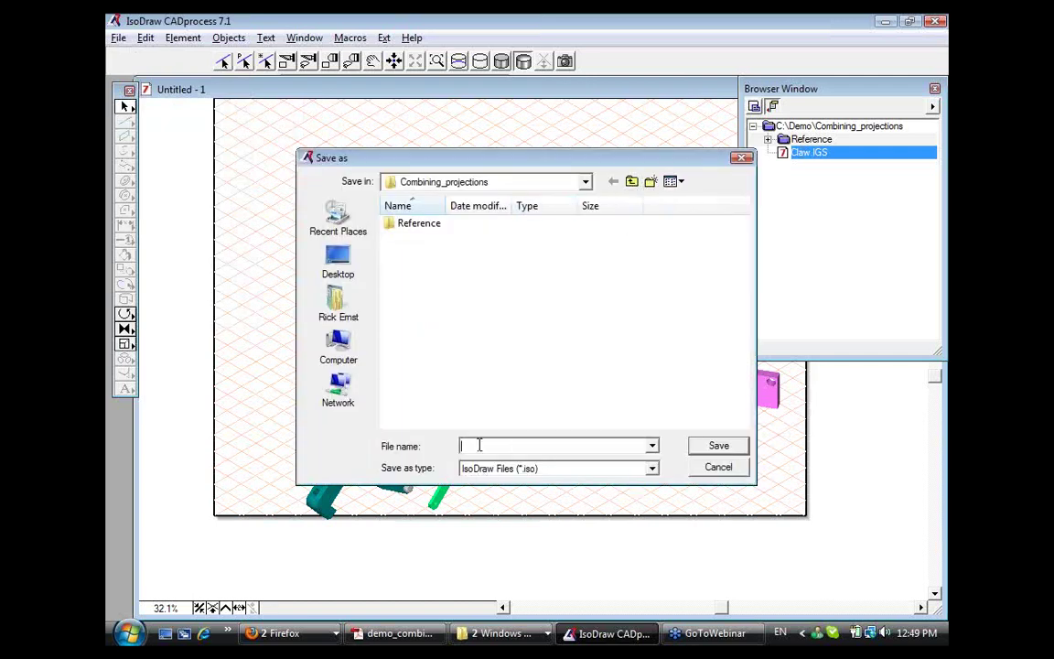
text(3D_view)
click(719, 446)
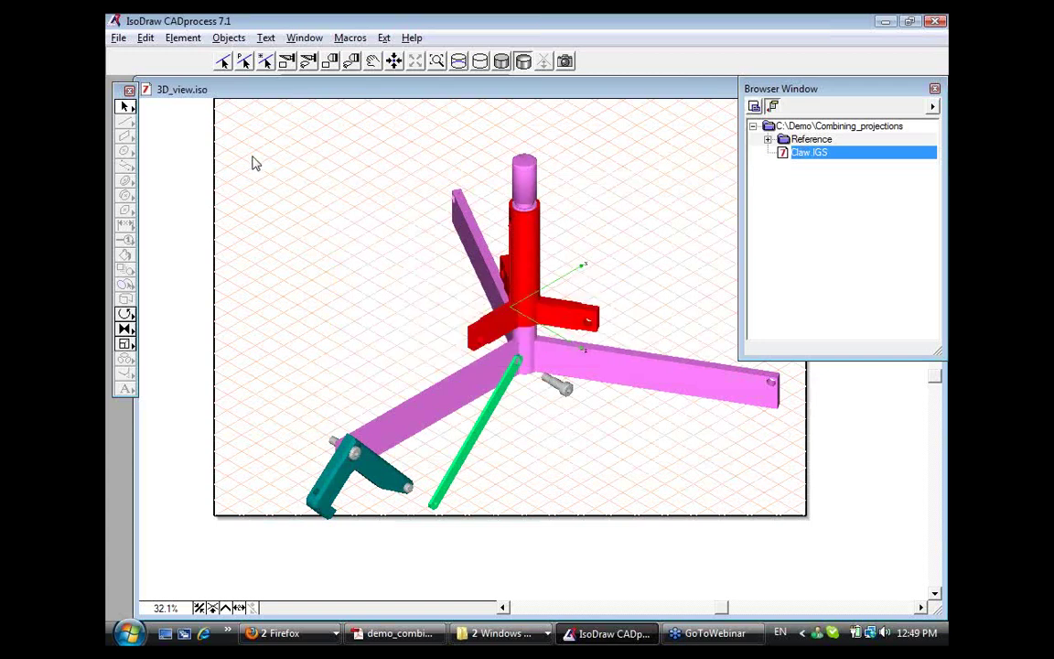
click(229, 38)
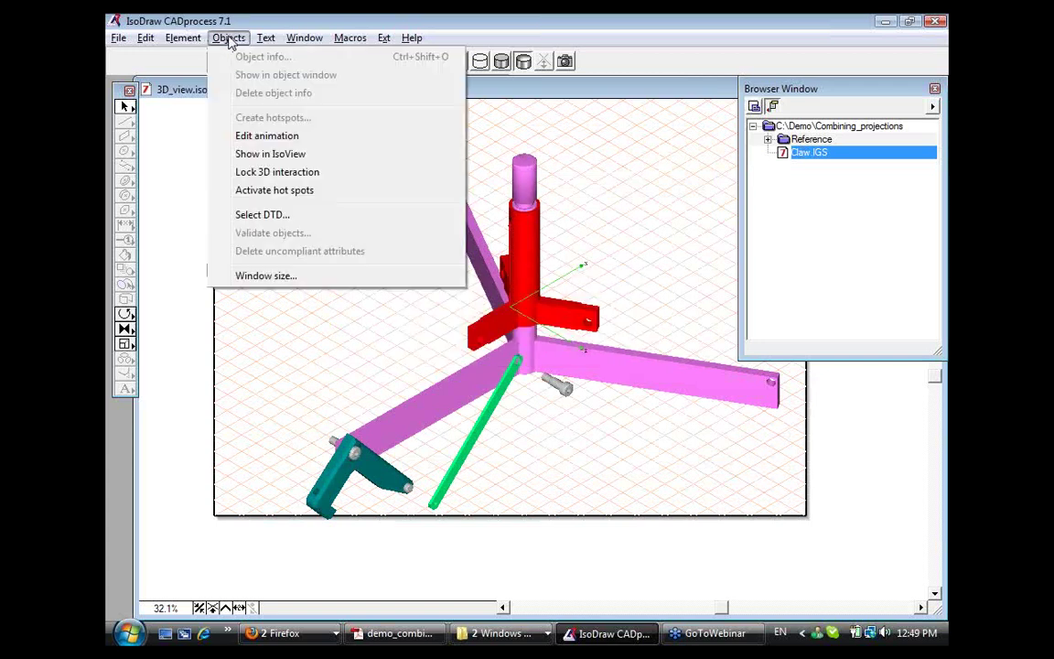
Show 3D_view.iso in IsoView and allow Internet Explorer's blocked active content
click(274, 155)
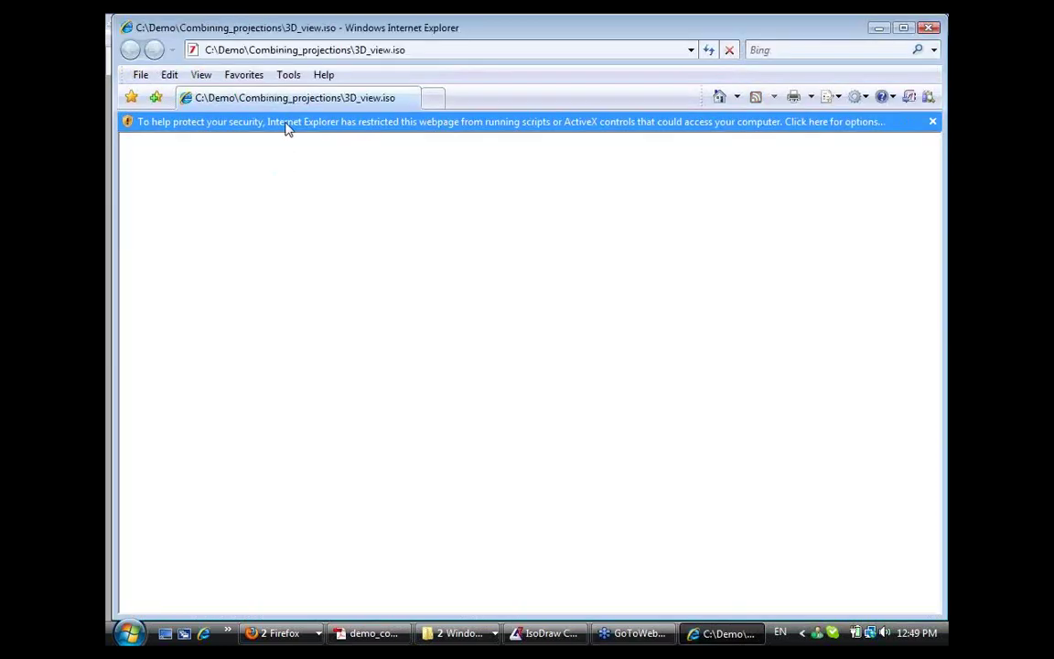
click(289, 123)
click(328, 134)
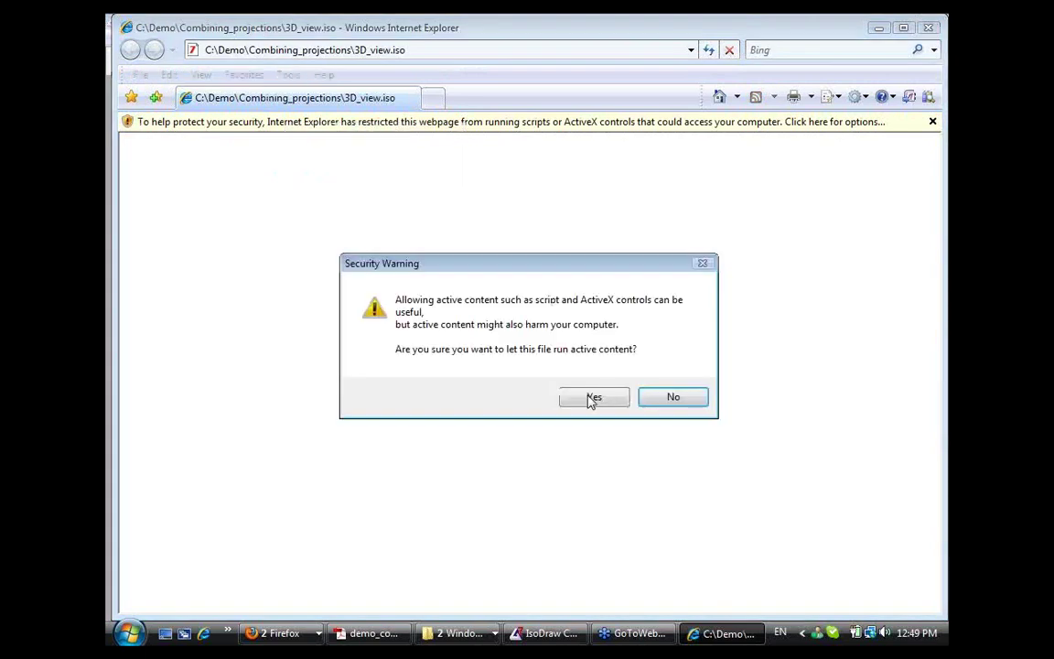
click(592, 399)
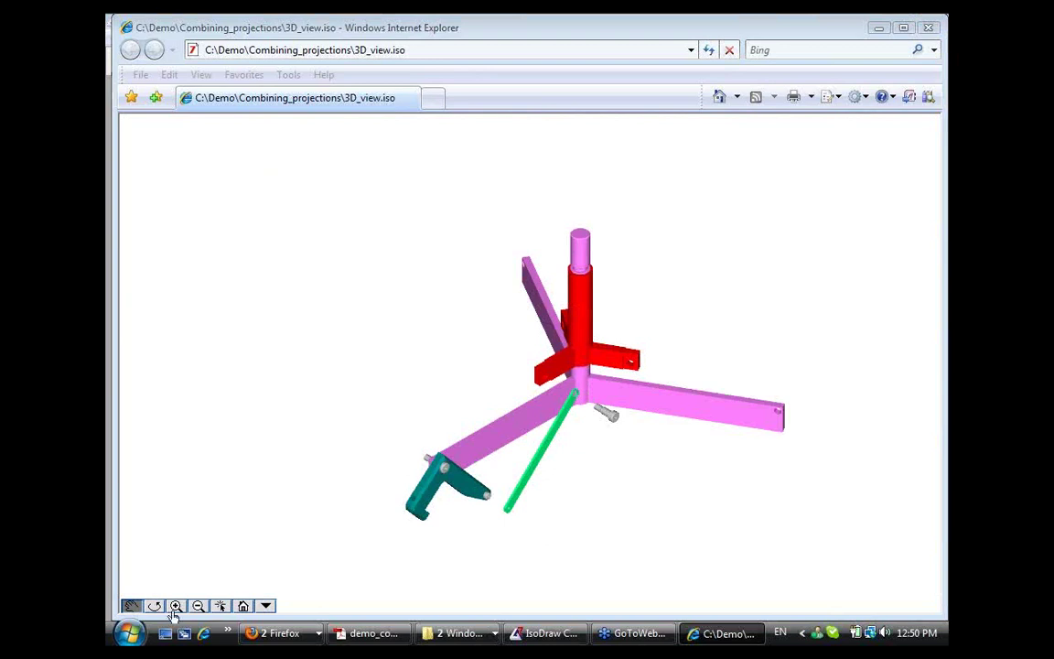
Use the IsoView Rotate tool to spin the claw to several new angles
click(155, 605)
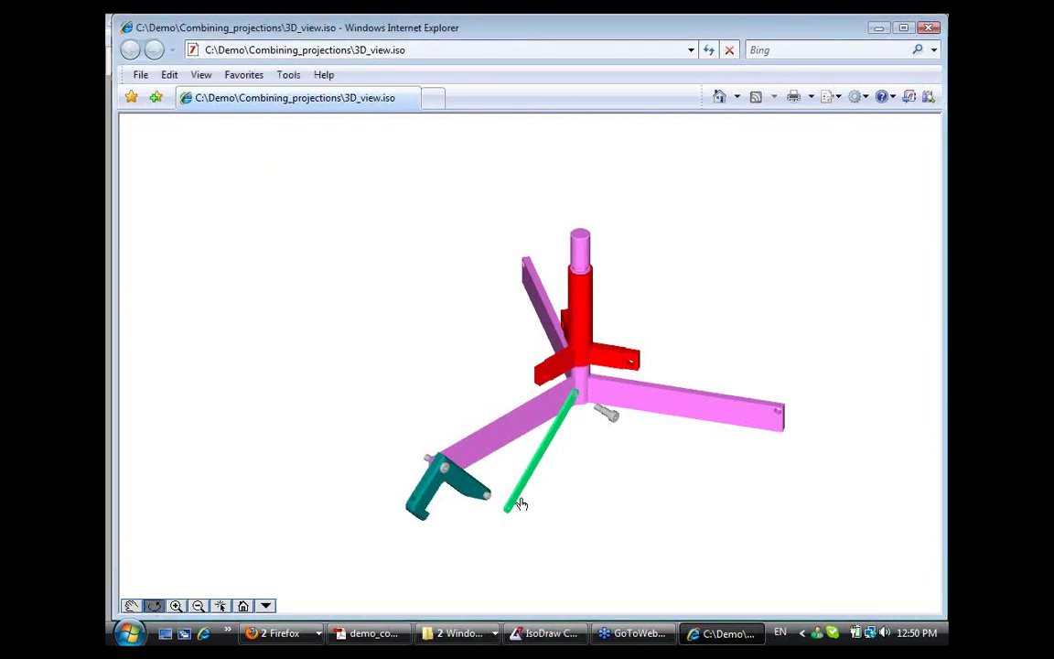
drag(574, 481, 379, 341)
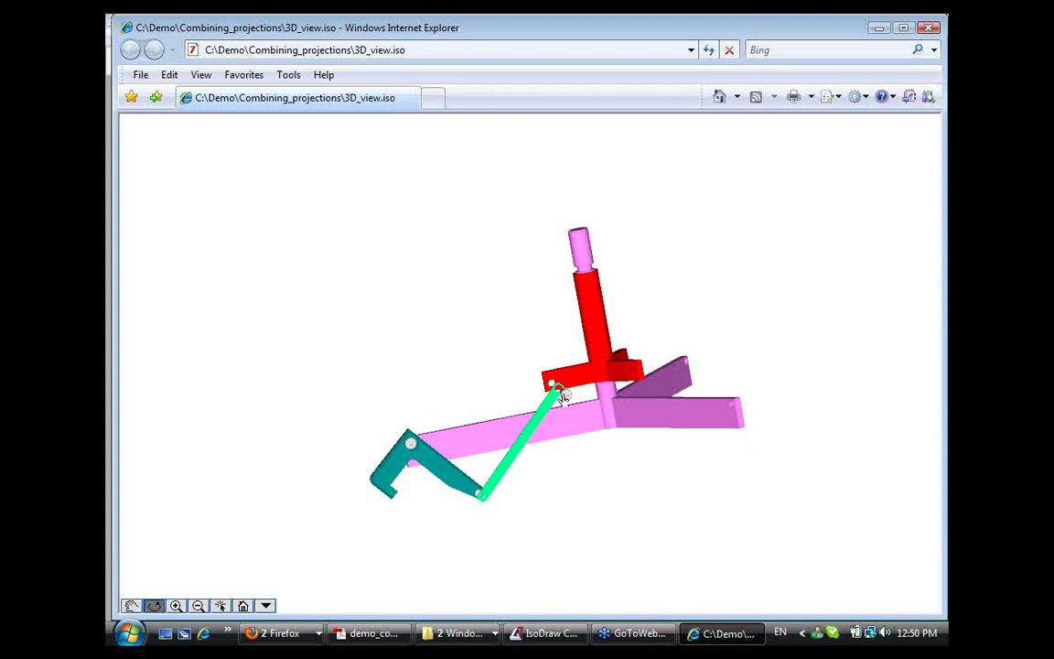
drag(655, 477, 409, 508)
drag(662, 437, 354, 502)
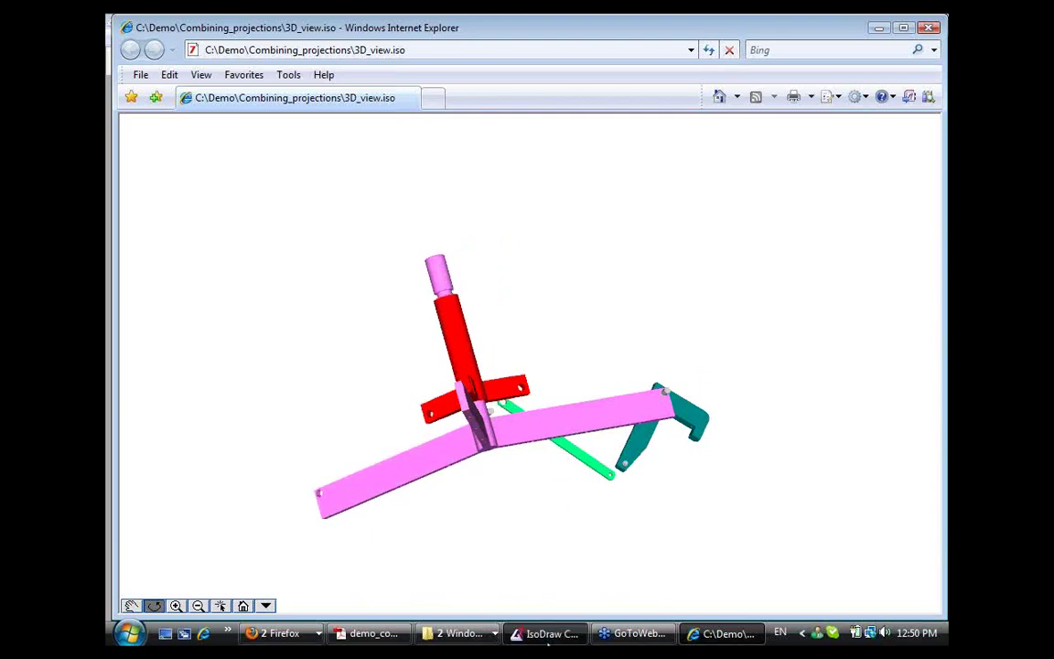
Back in IsoDraw, browse the Export dialog's file-type list, leave VRML selected, and cancel without exporting
click(547, 633)
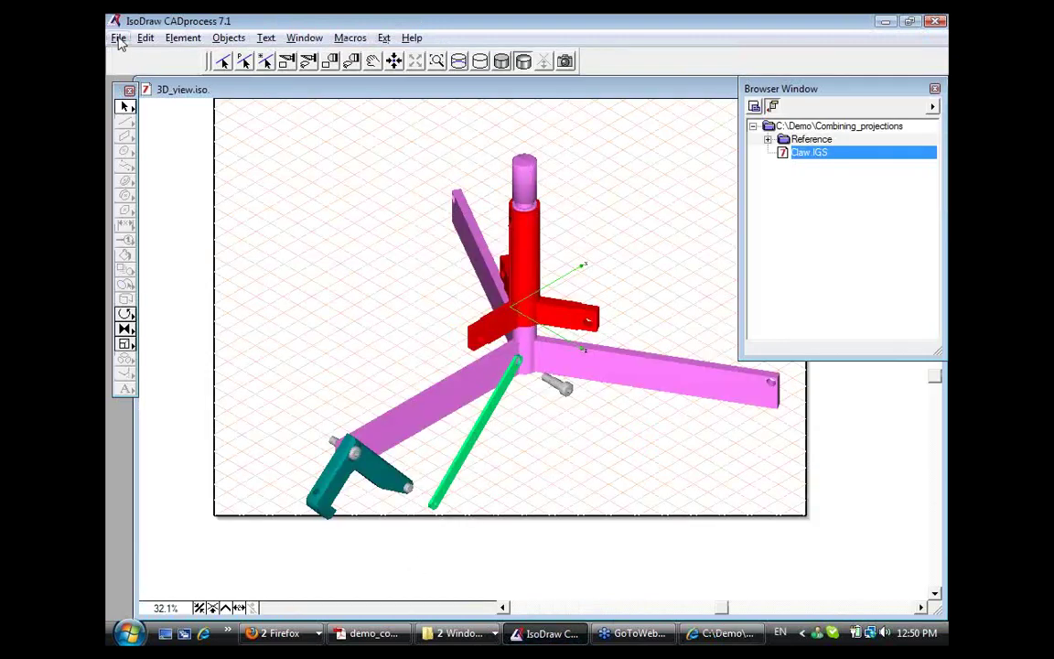
click(118, 39)
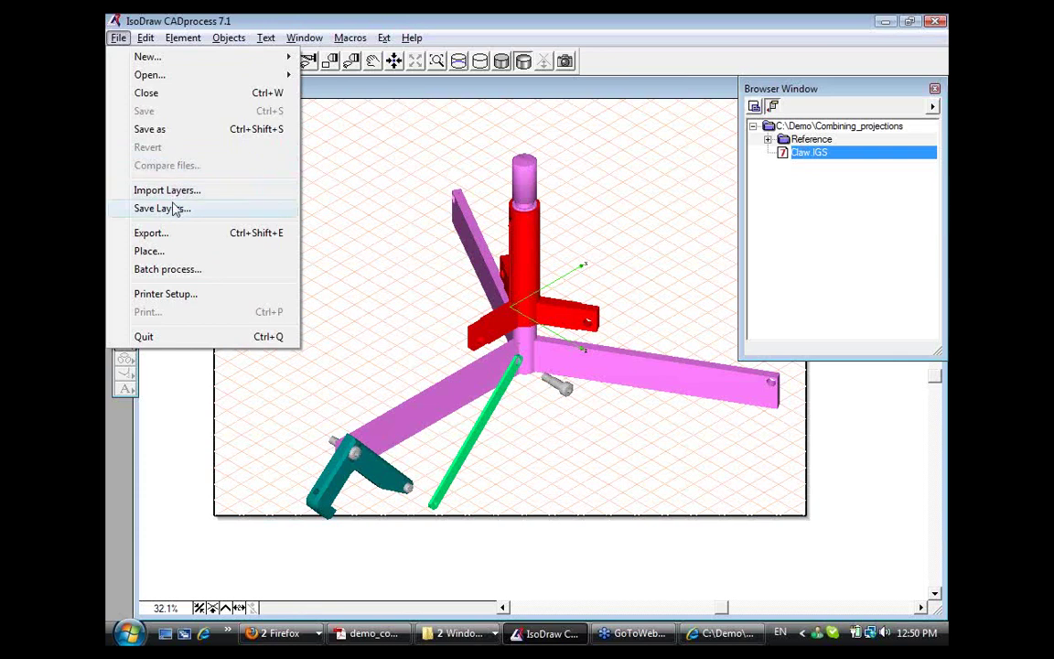
click(183, 234)
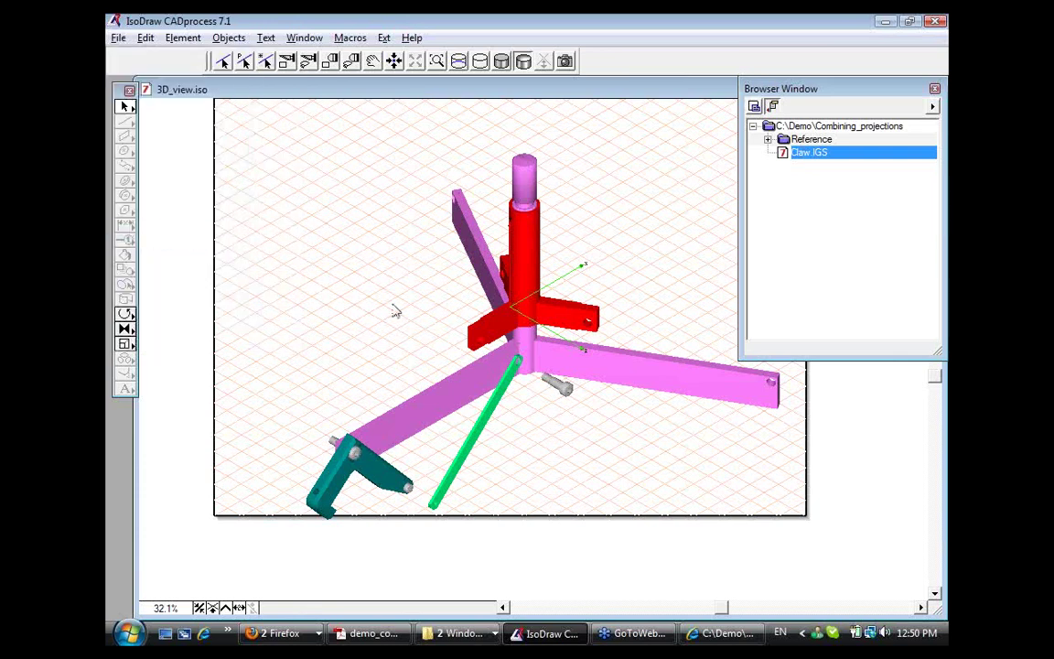
click(655, 470)
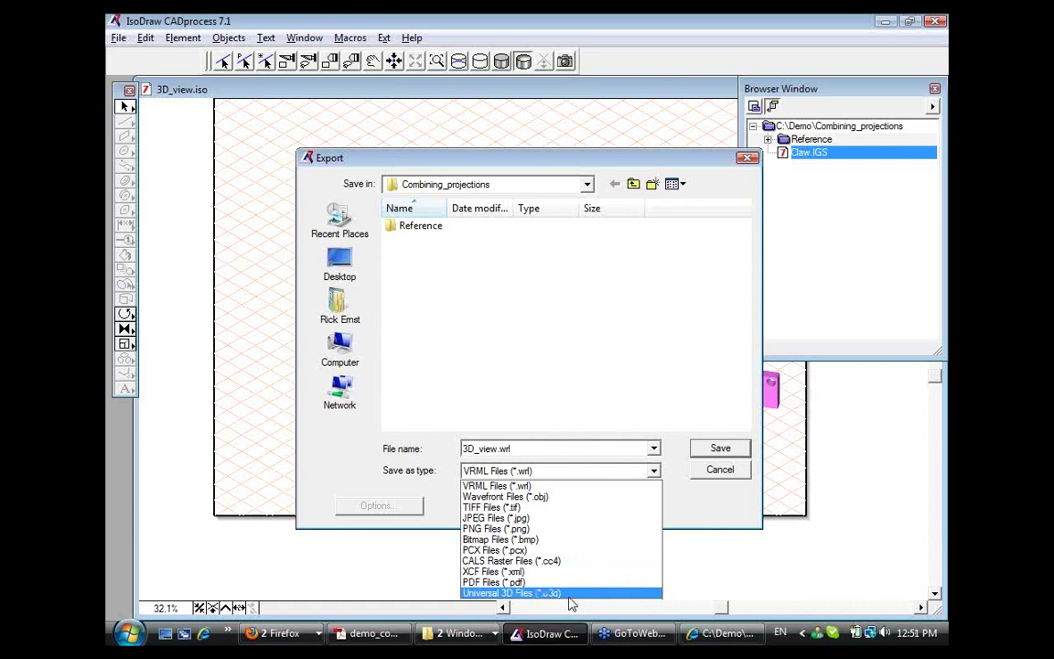
click(682, 510)
click(721, 472)
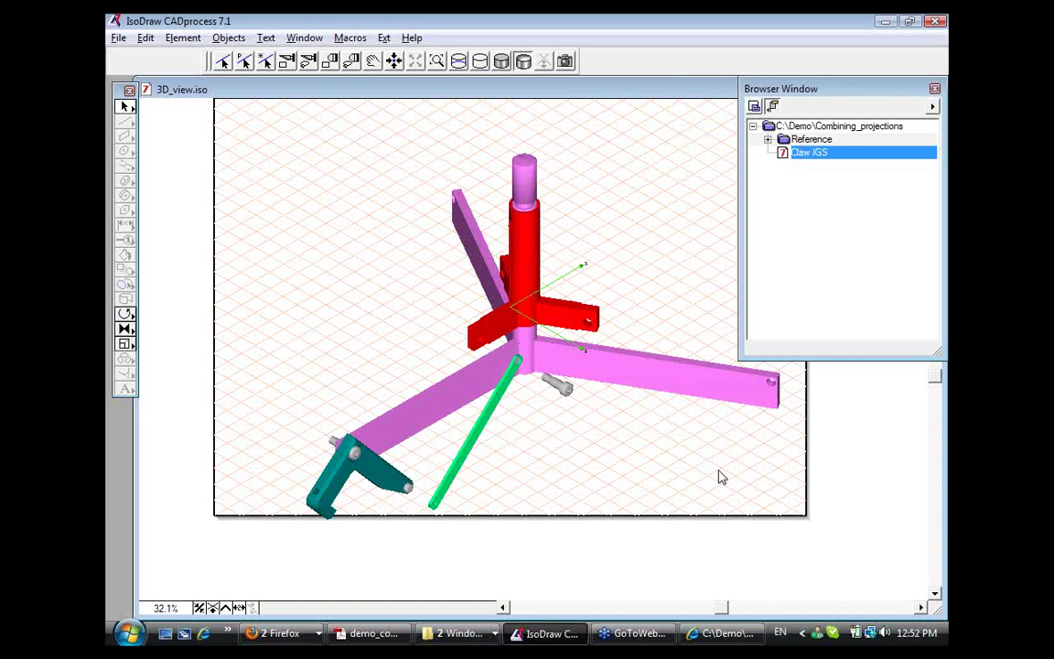
Show the demo_combining_projections PDF and advance to slide 16, 'Contact Information'
click(364, 641)
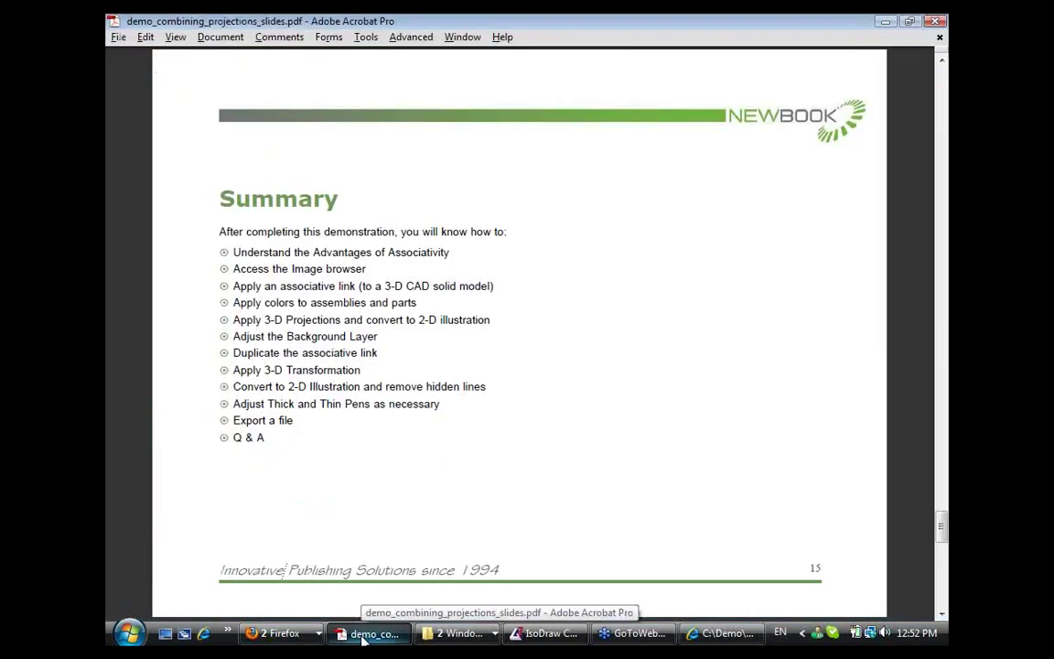
key(Page_Down)
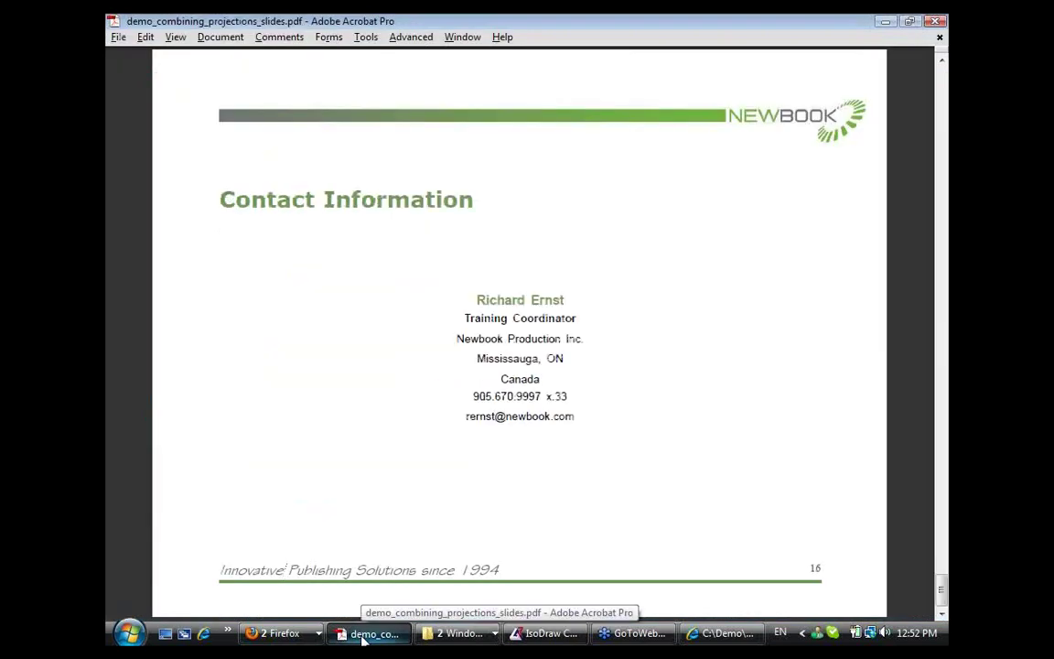